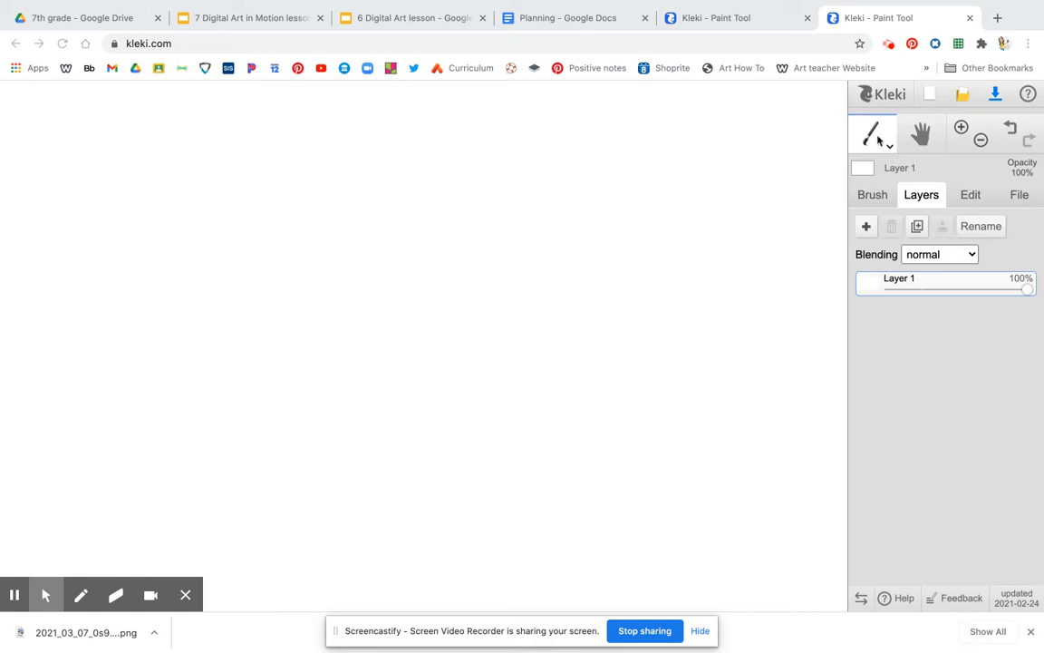
Show the brush settings and look over the list of available drawing tools.
click(872, 194)
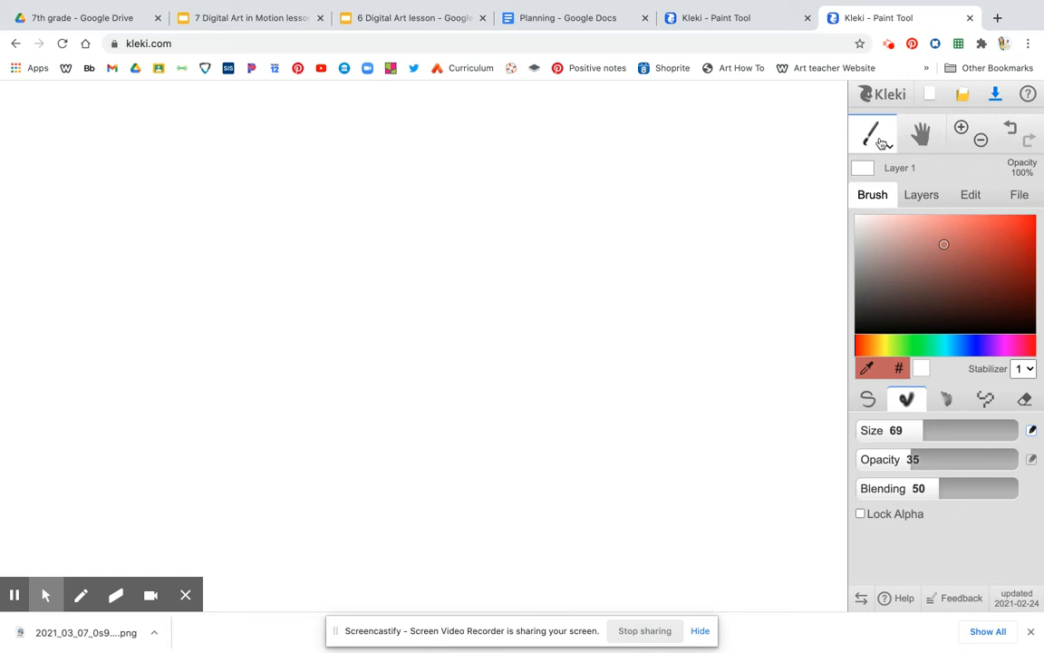
click(890, 152)
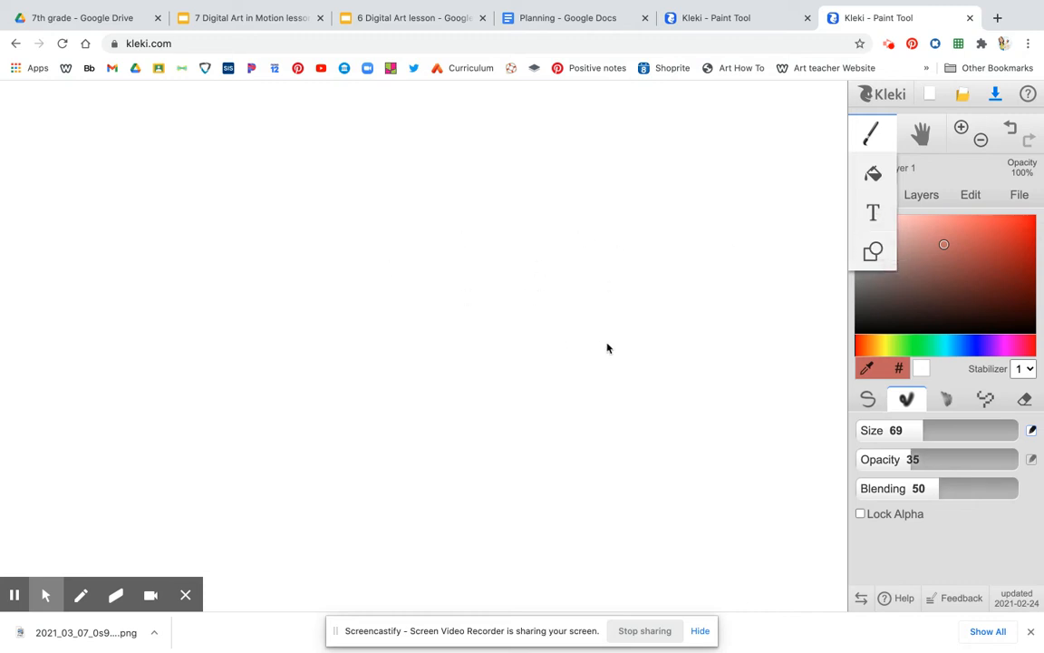
click(869, 145)
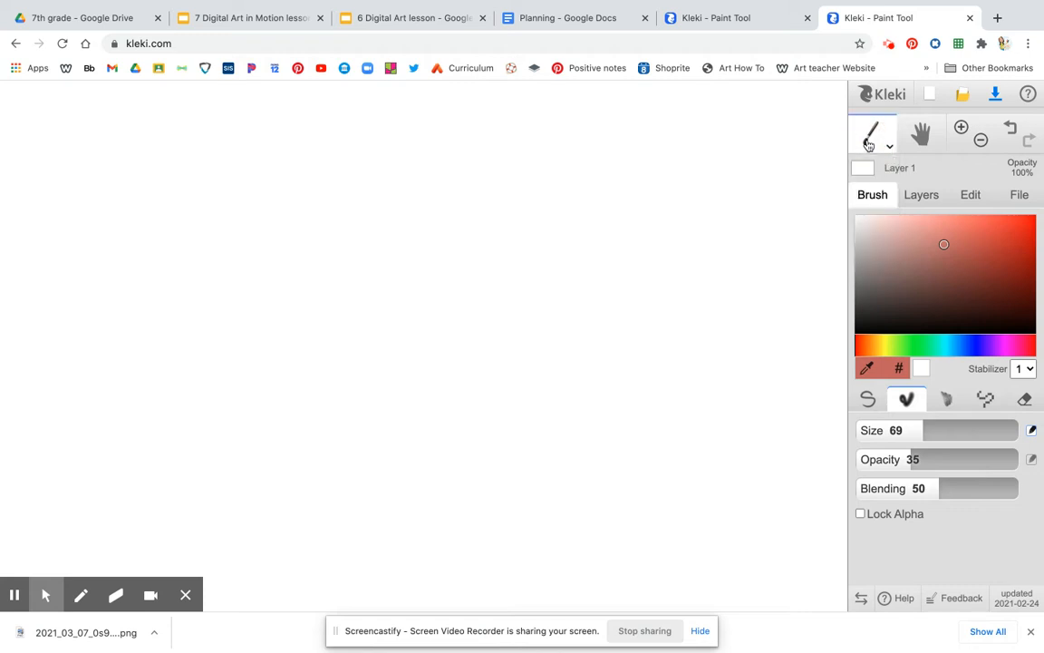
click(872, 140)
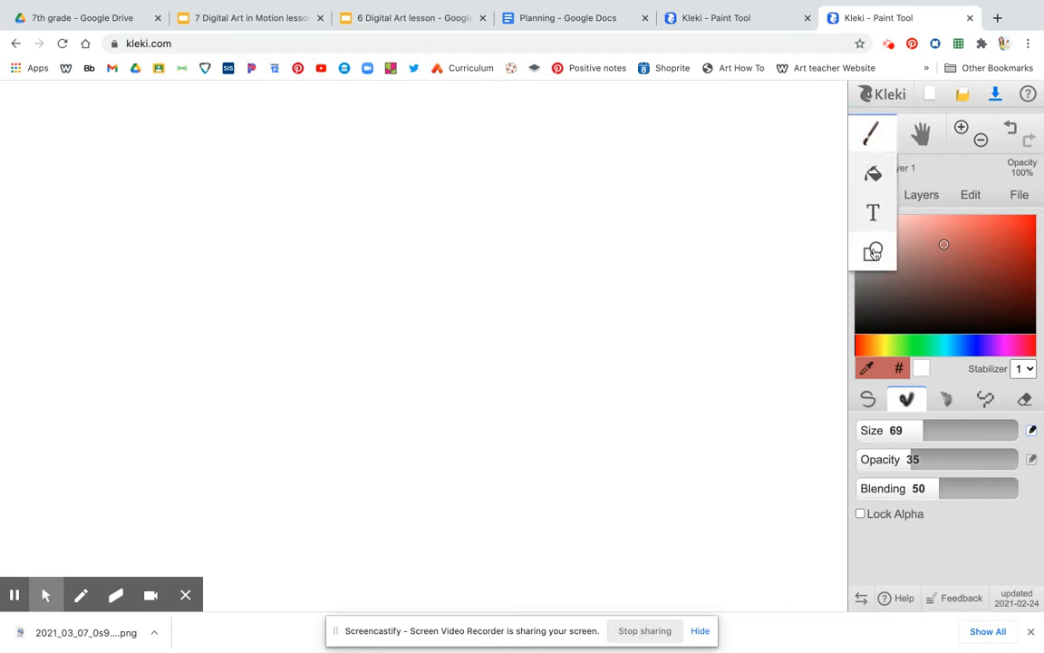
Pan and zoom the blank canvas with the Hand tool, zooming in to 566% and back out to 71%.
click(921, 136)
drag(522, 258, 563, 275)
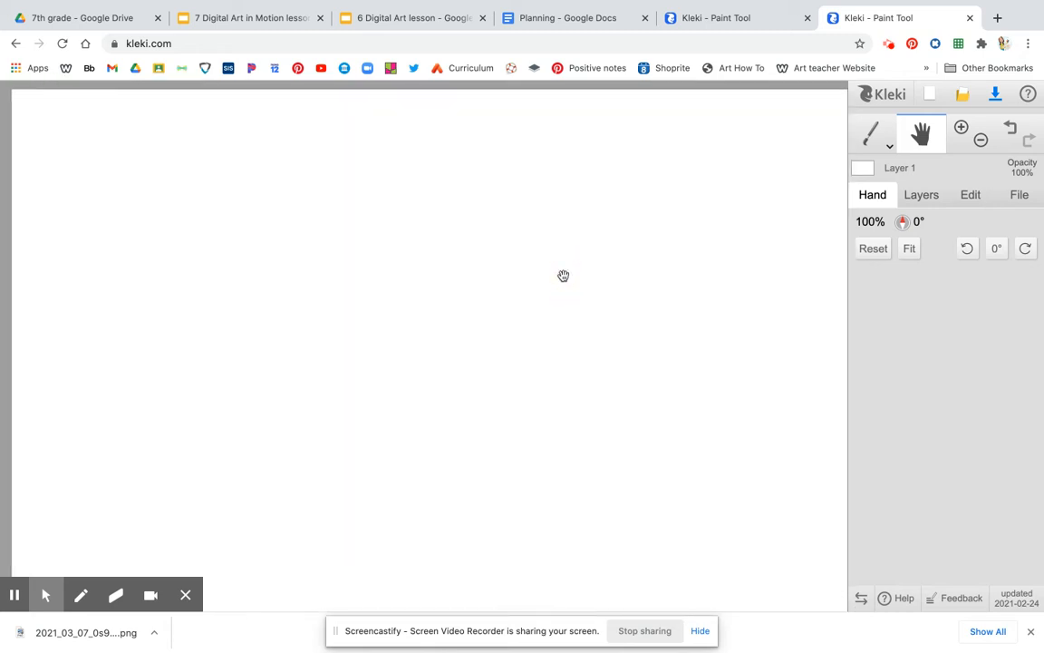
click(961, 128)
click(961, 128)
drag(306, 290, 530, 356)
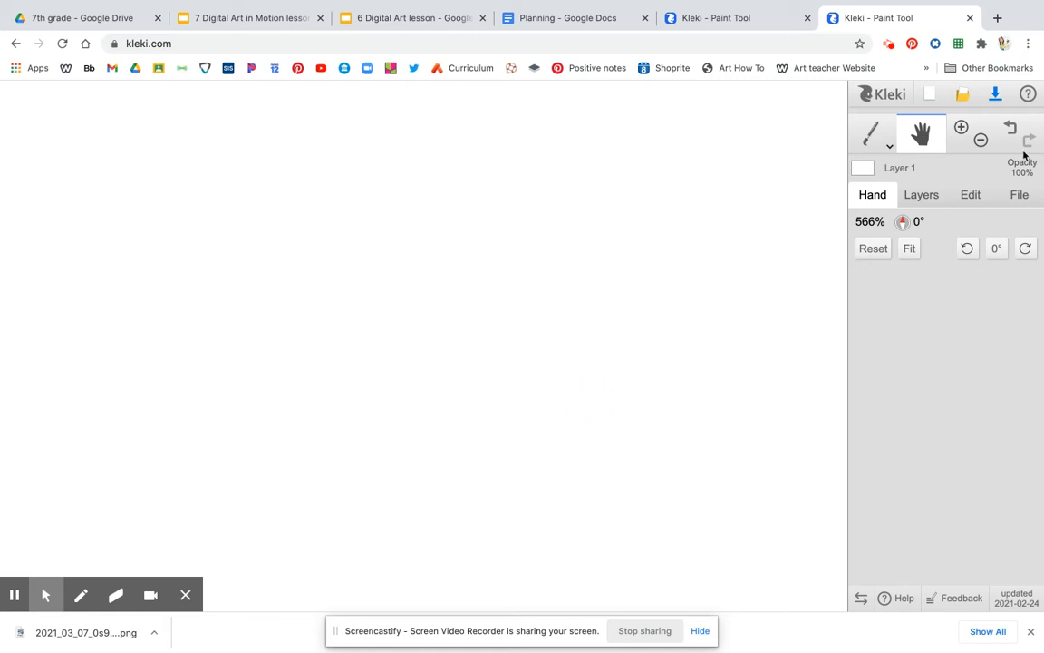
click(981, 139)
click(981, 140)
click(981, 139)
drag(550, 282, 522, 247)
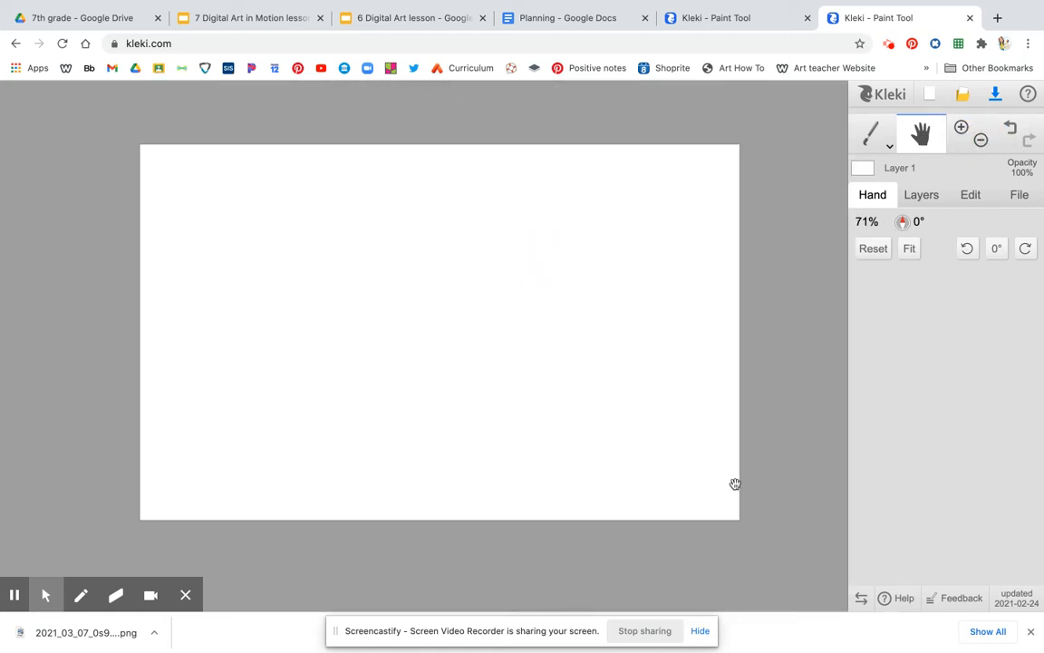
click(1009, 129)
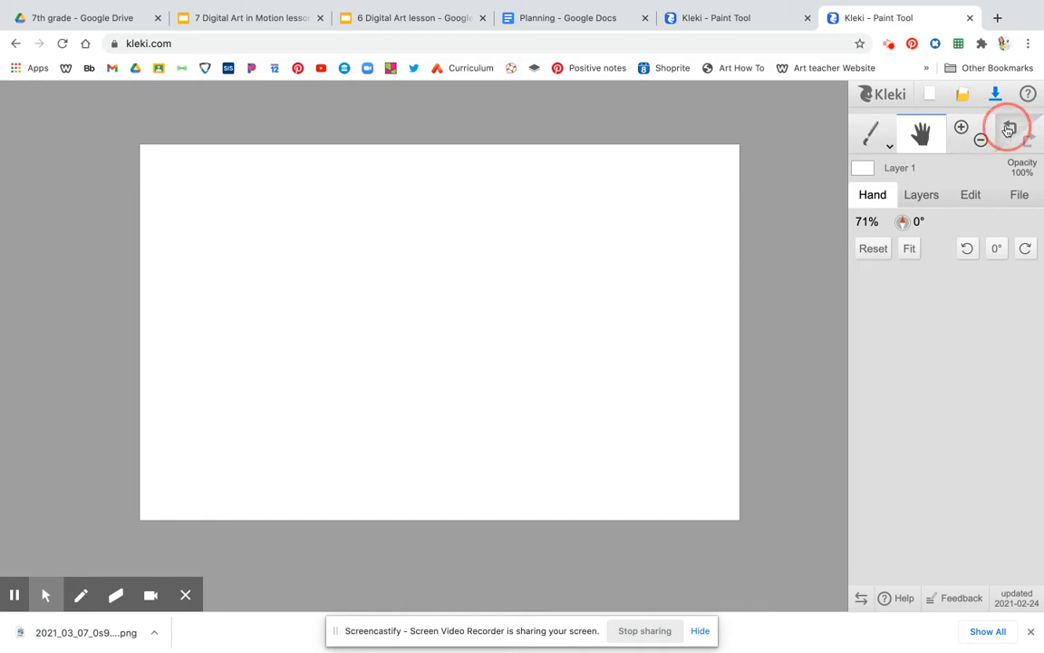
click(1034, 144)
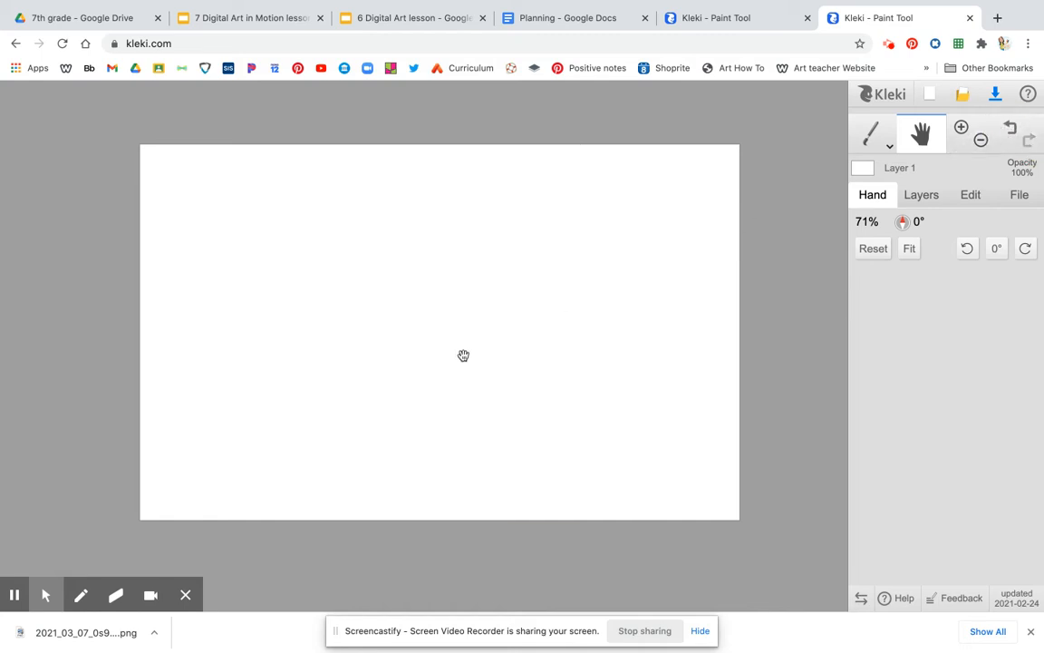
Paint a looping red stroke near the middle of the canvas with the Pen brush at size 27 and opacity 91.
click(872, 134)
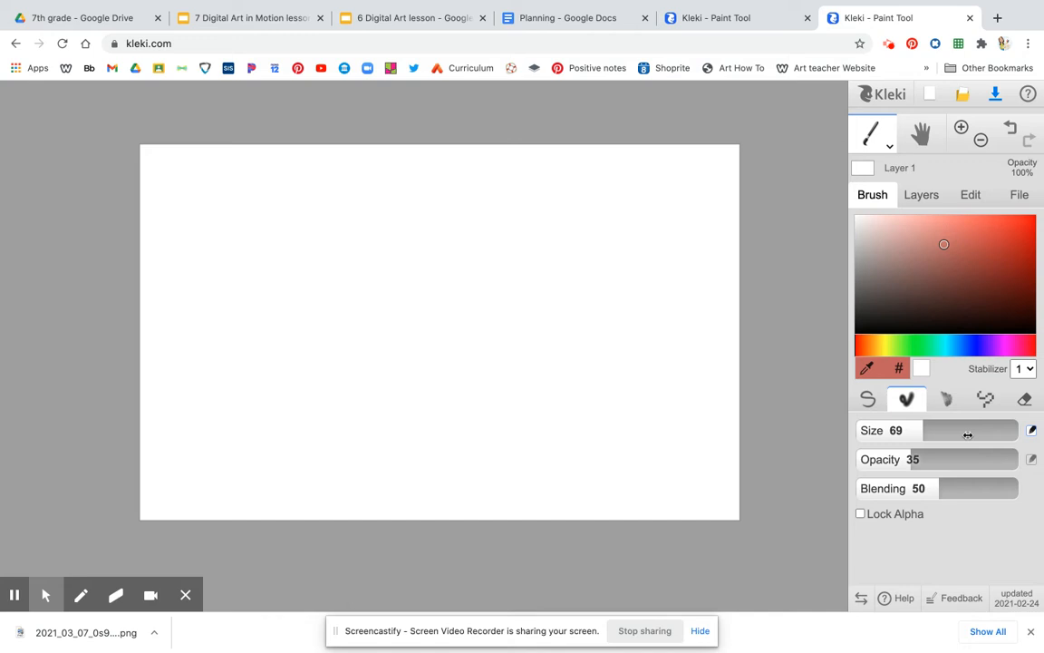
click(868, 401)
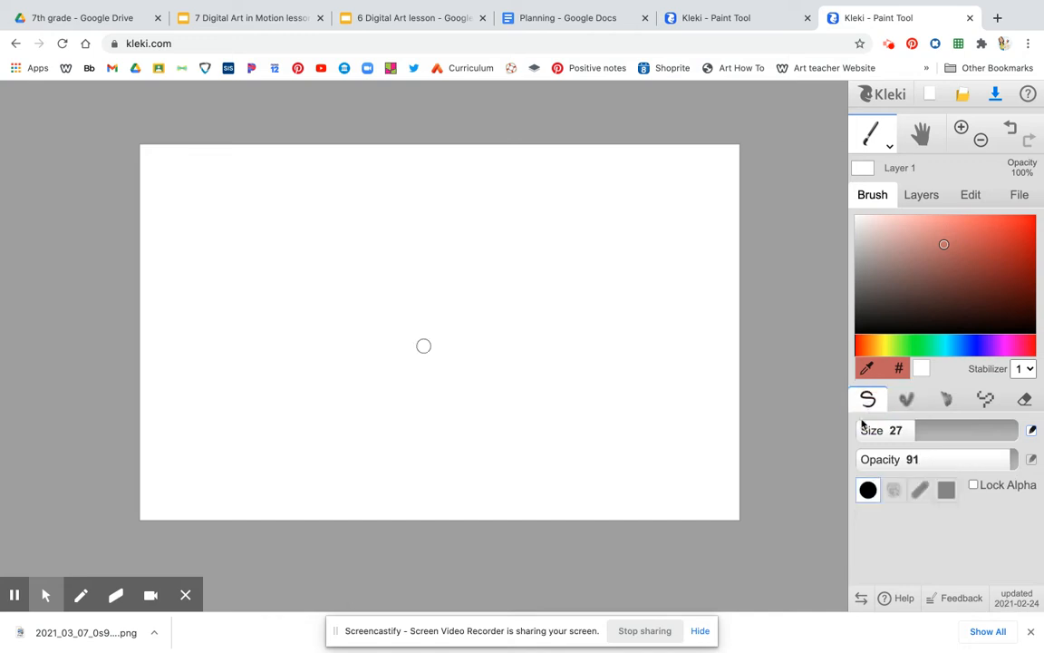
mouse_move(375, 296)
mouse_down()
mouse_move(398, 322)
mouse_move(474, 242)
mouse_move(406, 308)
mouse_move(501, 323)
mouse_move(514, 318)
mouse_move(516, 289)
mouse_move(533, 355)
mouse_move(497, 296)
mouse_move(513, 326)
mouse_up()
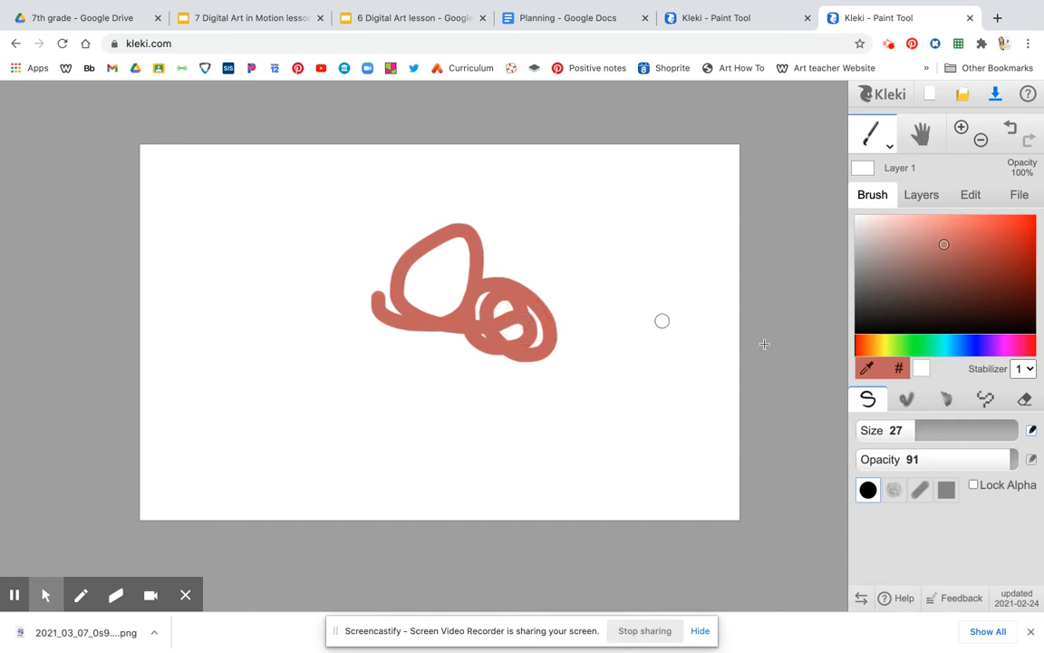
Reduce the Pen size to 21 and paint loops beside the first stroke at decreasing opacity, down to 3.
mouse_move(904, 438)
mouse_down()
mouse_move(916, 434)
mouse_move(876, 434)
mouse_move(958, 438)
mouse_move(895, 431)
mouse_move(906, 435)
mouse_up()
drag(1008, 460, 969, 460)
mouse_move(544, 299)
mouse_down()
mouse_move(564, 285)
mouse_move(552, 284)
mouse_move(612, 302)
mouse_up()
drag(970, 455, 867, 459)
mouse_move(653, 313)
mouse_down()
mouse_move(588, 298)
mouse_move(627, 302)
mouse_move(612, 253)
mouse_move(591, 292)
mouse_move(648, 310)
mouse_up()
Paint loops below the existing strokes with the textured chalk tip, first at opacity 3 and again at opacity 27.
click(867, 492)
click(894, 489)
mouse_move(626, 410)
mouse_down()
mouse_move(574, 416)
mouse_move(574, 370)
mouse_move(636, 386)
mouse_move(662, 422)
mouse_up()
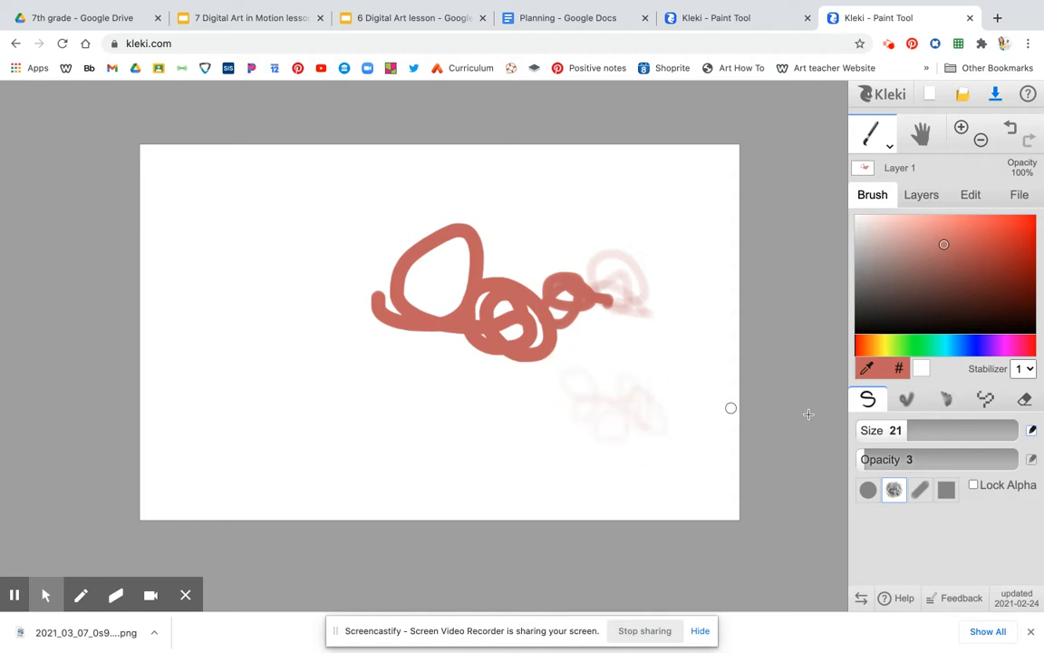
drag(863, 459, 932, 458)
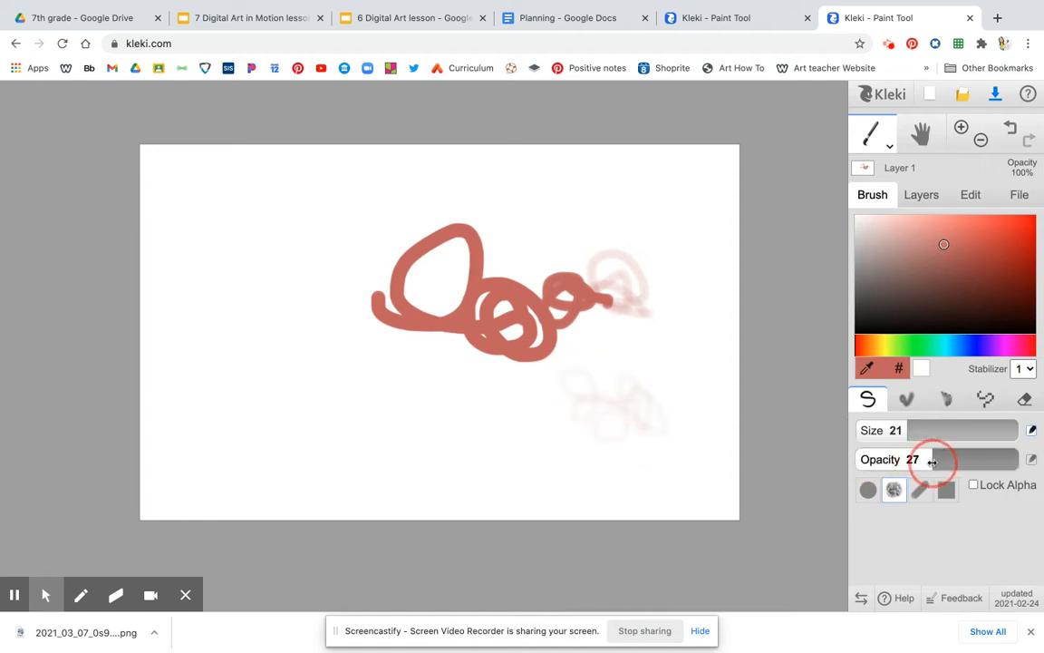
mouse_move(643, 400)
mouse_down()
mouse_move(619, 409)
mouse_move(627, 362)
mouse_move(595, 436)
mouse_move(569, 390)
mouse_move(614, 382)
mouse_move(595, 354)
mouse_move(550, 379)
mouse_move(531, 380)
mouse_move(509, 360)
mouse_move(496, 425)
mouse_move(510, 410)
mouse_move(494, 367)
mouse_move(531, 381)
mouse_up()
Paint hatched strokes below the red loops with the slanted calligraphy tip and the square tip.
click(920, 490)
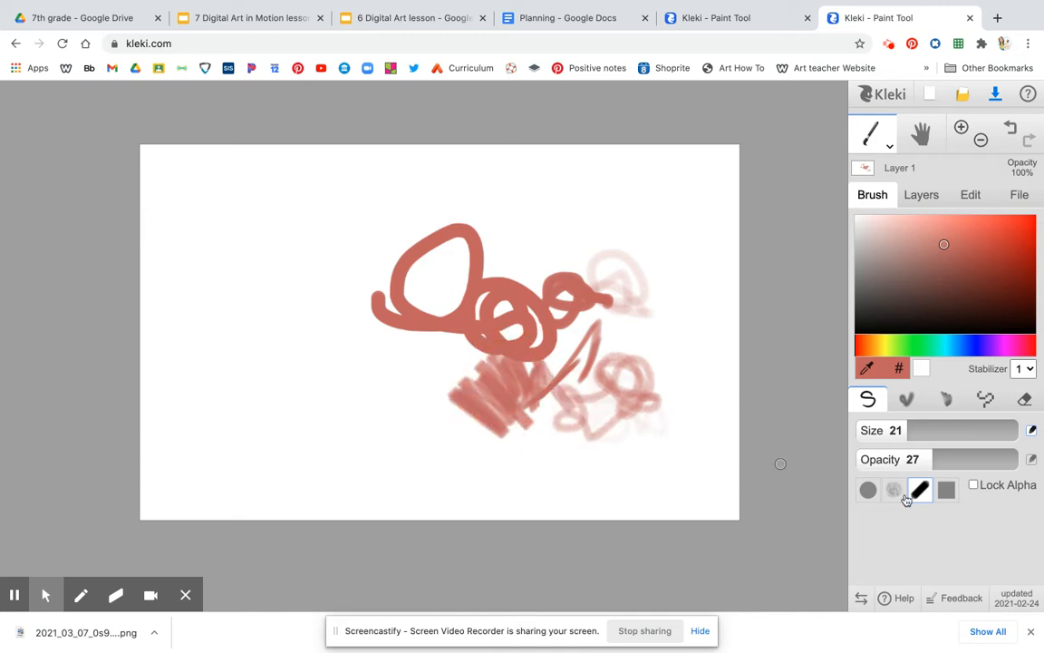
click(947, 491)
mouse_move(422, 326)
mouse_down()
mouse_move(385, 314)
mouse_move(367, 335)
mouse_move(388, 373)
mouse_move(382, 385)
mouse_move(339, 366)
mouse_move(301, 358)
mouse_up()
Paint soft patches above the loops with the Blend brush at size 69, using blending values of 50, 6 and 100.
click(907, 399)
mouse_move(518, 240)
mouse_down()
mouse_move(490, 247)
mouse_move(493, 279)
mouse_move(476, 223)
mouse_move(458, 213)
mouse_move(500, 191)
mouse_move(445, 222)
mouse_move(437, 212)
mouse_move(439, 184)
mouse_move(478, 185)
mouse_up()
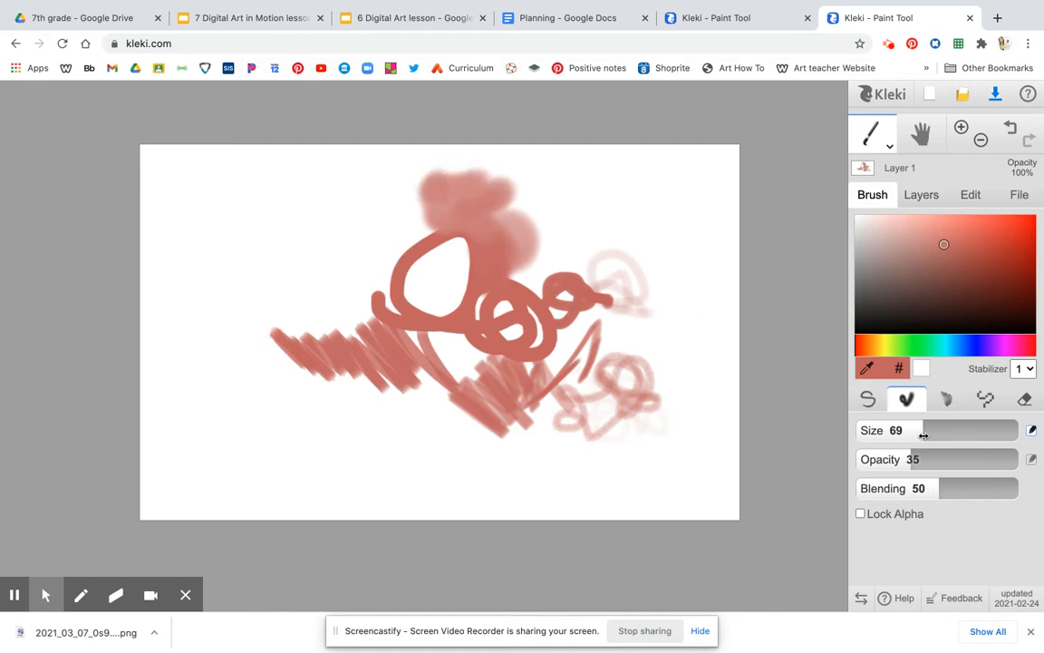
drag(938, 489, 849, 491)
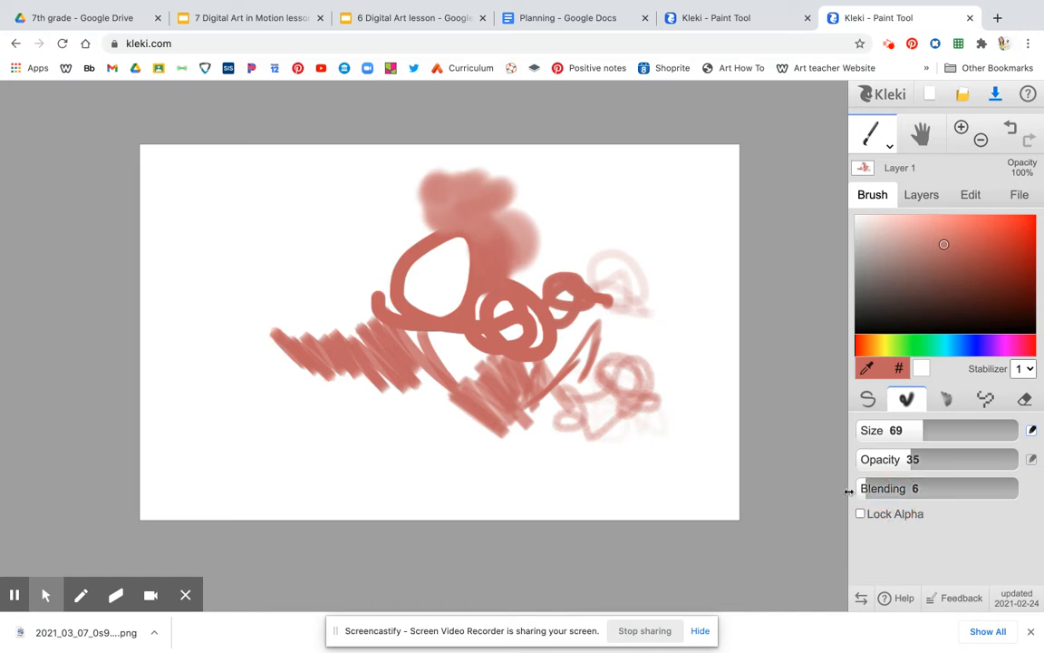
mouse_move(552, 252)
mouse_down()
mouse_move(578, 268)
mouse_move(598, 259)
mouse_move(581, 246)
mouse_up()
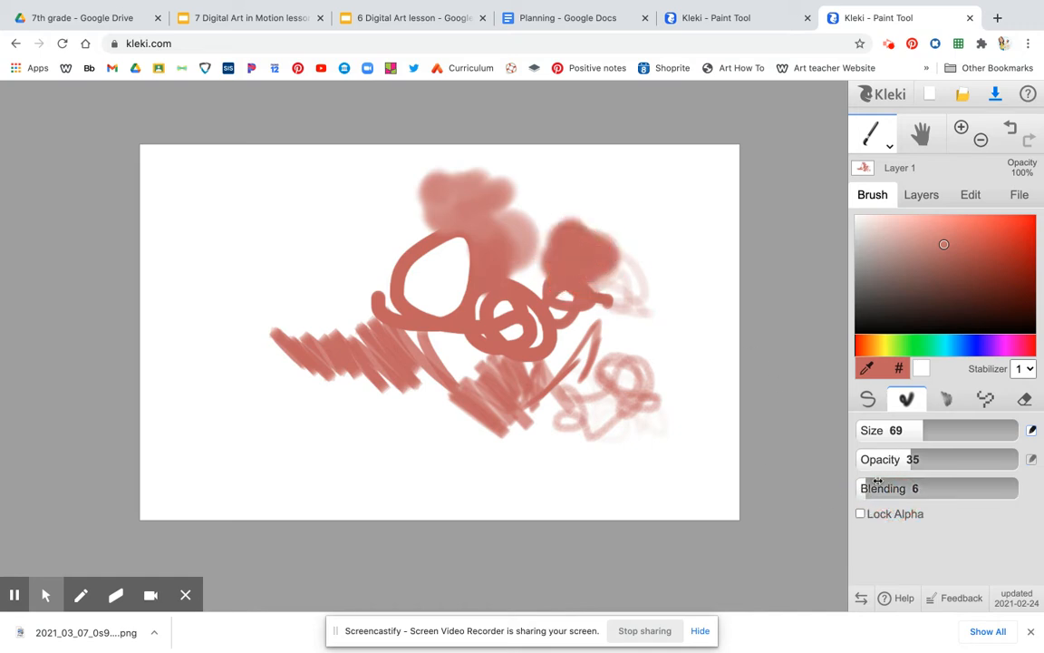
drag(865, 489, 1019, 489)
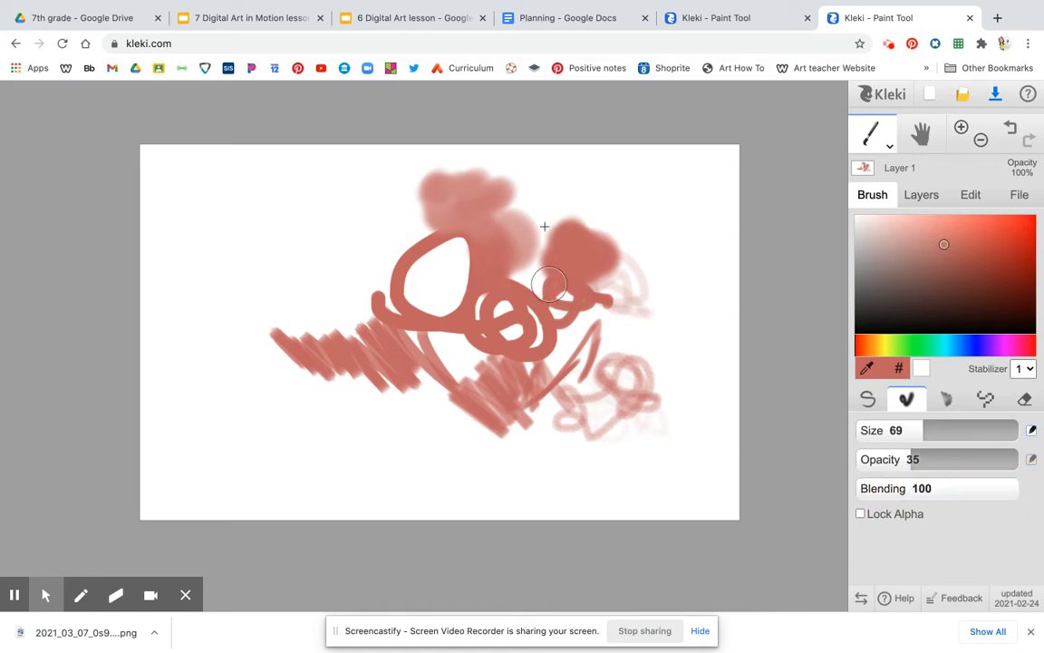
mouse_move(596, 231)
mouse_down()
mouse_move(578, 200)
mouse_move(663, 237)
mouse_move(639, 260)
mouse_move(608, 262)
mouse_move(597, 229)
mouse_move(547, 220)
mouse_move(560, 218)
mouse_move(589, 281)
mouse_move(564, 259)
mouse_move(589, 231)
mouse_up()
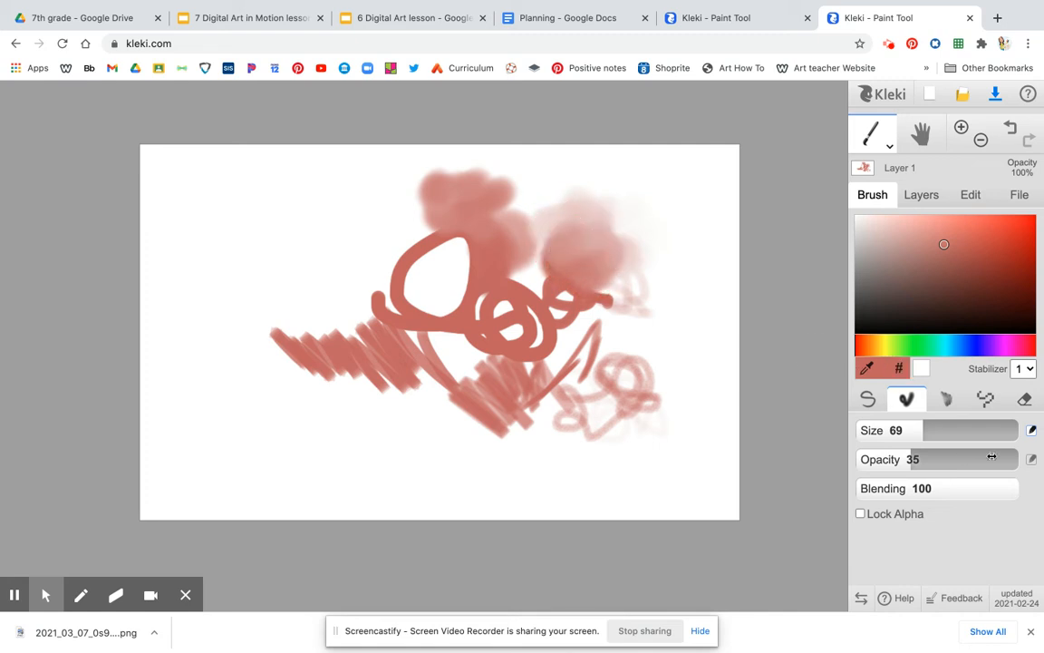
Scribble in the canvas's upper-left area with the Sketchy brush at scale 7 and again at scale 1.
click(946, 400)
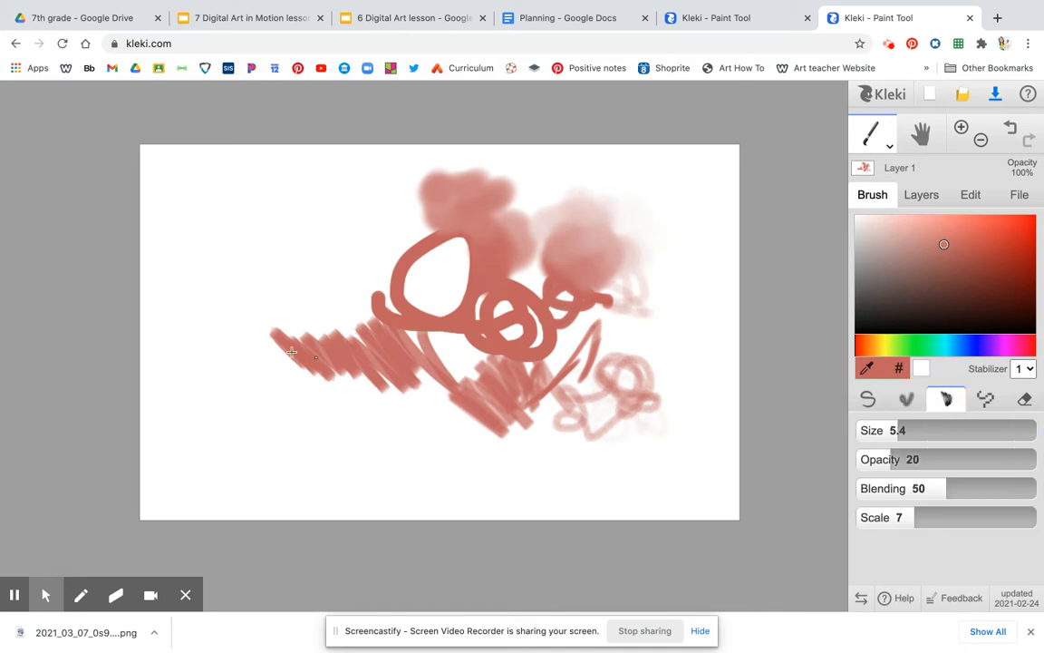
mouse_move(293, 269)
mouse_down()
mouse_move(266, 282)
mouse_move(268, 248)
mouse_move(252, 236)
mouse_move(266, 260)
mouse_move(322, 268)
mouse_move(339, 247)
mouse_move(263, 232)
mouse_up()
drag(912, 517, 835, 530)
mouse_move(268, 215)
mouse_down()
mouse_move(246, 170)
mouse_move(233, 196)
mouse_move(248, 230)
mouse_move(306, 210)
mouse_move(351, 241)
mouse_move(339, 211)
mouse_move(310, 221)
mouse_up()
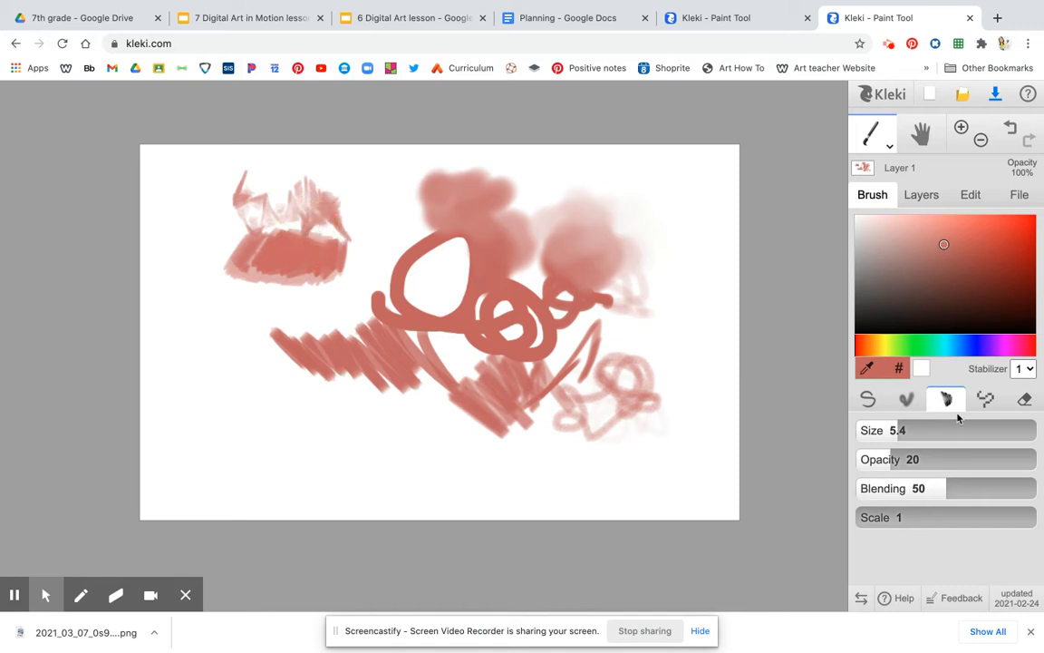
Paint a solid block near the canvas's lower edge with the Pixel brush and erase wide swaths of the artwork at eraser size 60.
click(984, 398)
mouse_move(641, 472)
mouse_down()
mouse_move(401, 466)
mouse_move(456, 442)
mouse_move(591, 437)
mouse_move(476, 452)
mouse_move(603, 456)
mouse_move(521, 458)
mouse_up()
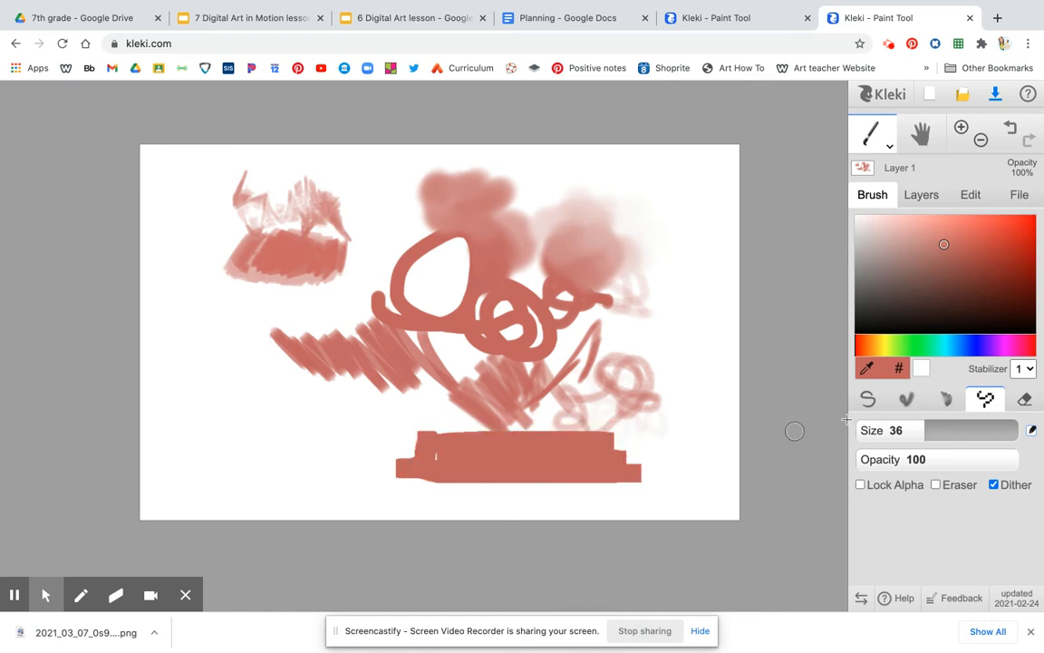
click(1024, 399)
mouse_move(497, 389)
mouse_down()
mouse_move(536, 384)
mouse_move(427, 330)
mouse_move(437, 260)
mouse_move(456, 247)
mouse_move(412, 407)
mouse_move(406, 311)
mouse_move(502, 264)
mouse_move(594, 276)
mouse_move(419, 285)
mouse_move(415, 244)
mouse_move(581, 342)
mouse_move(595, 519)
mouse_move(576, 510)
mouse_move(587, 481)
mouse_move(621, 449)
mouse_move(554, 268)
mouse_move(324, 379)
mouse_move(486, 294)
mouse_move(393, 254)
mouse_move(849, 258)
mouse_up()
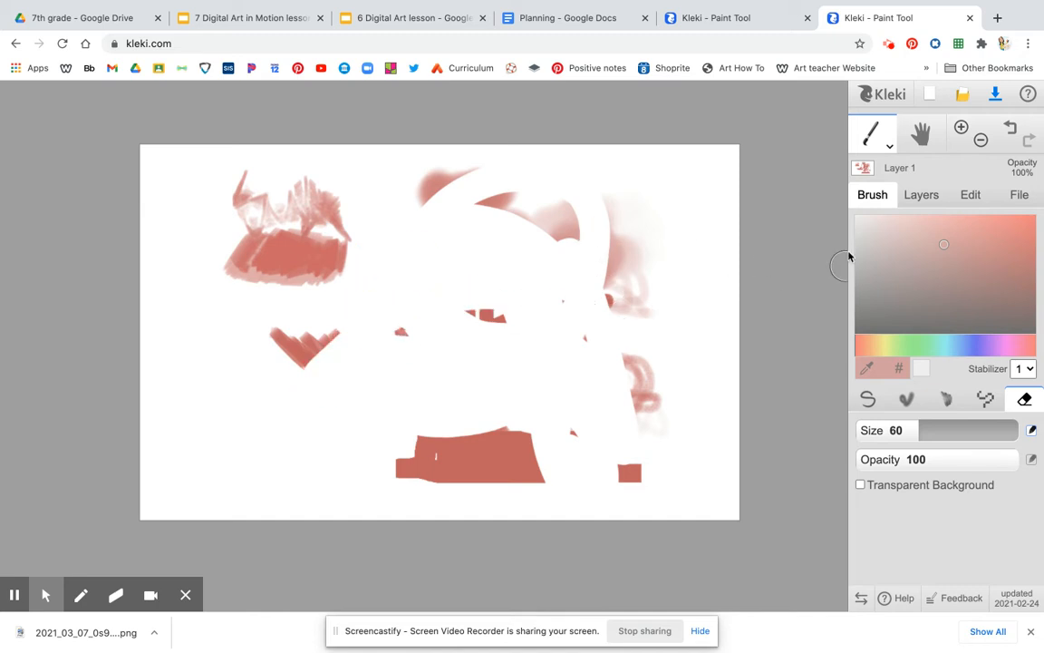
Duplicate Layer 1 three times in succession.
click(918, 206)
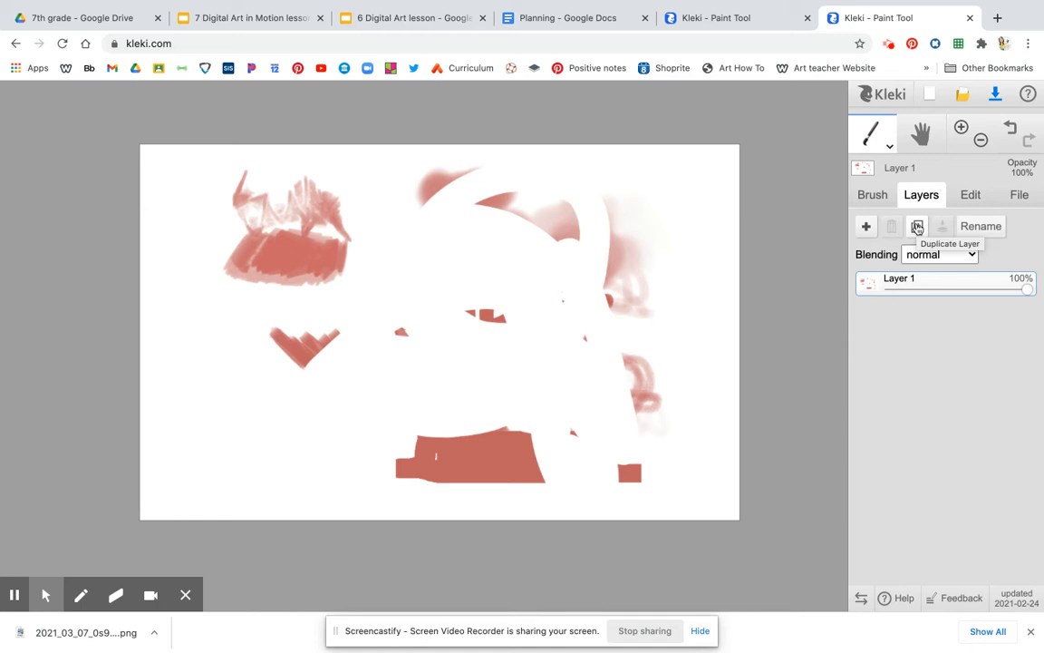
click(917, 227)
click(918, 227)
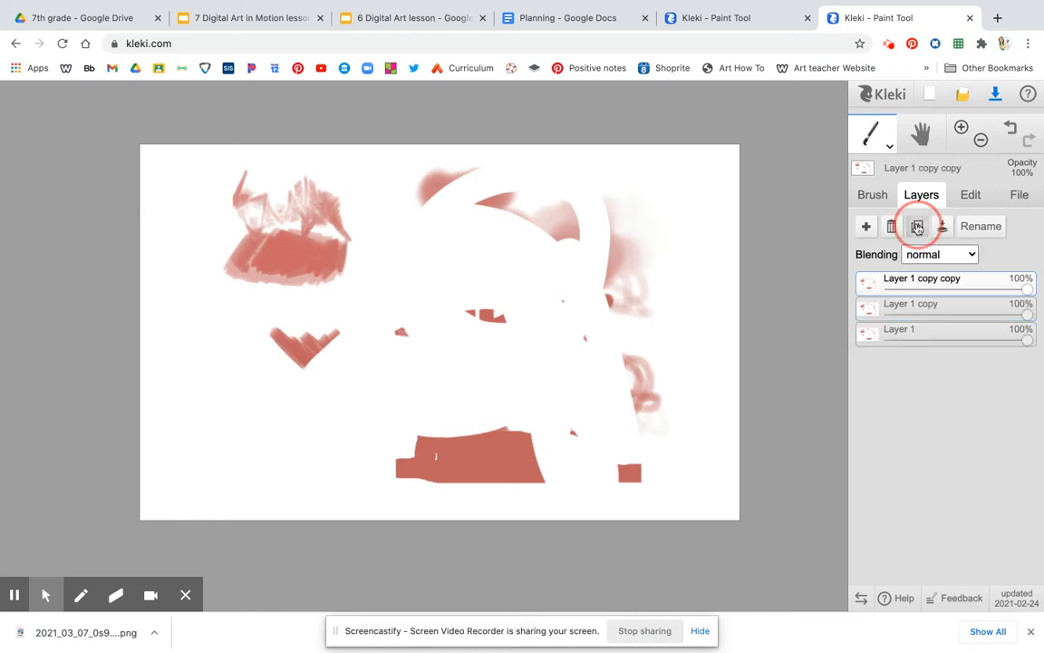
click(917, 228)
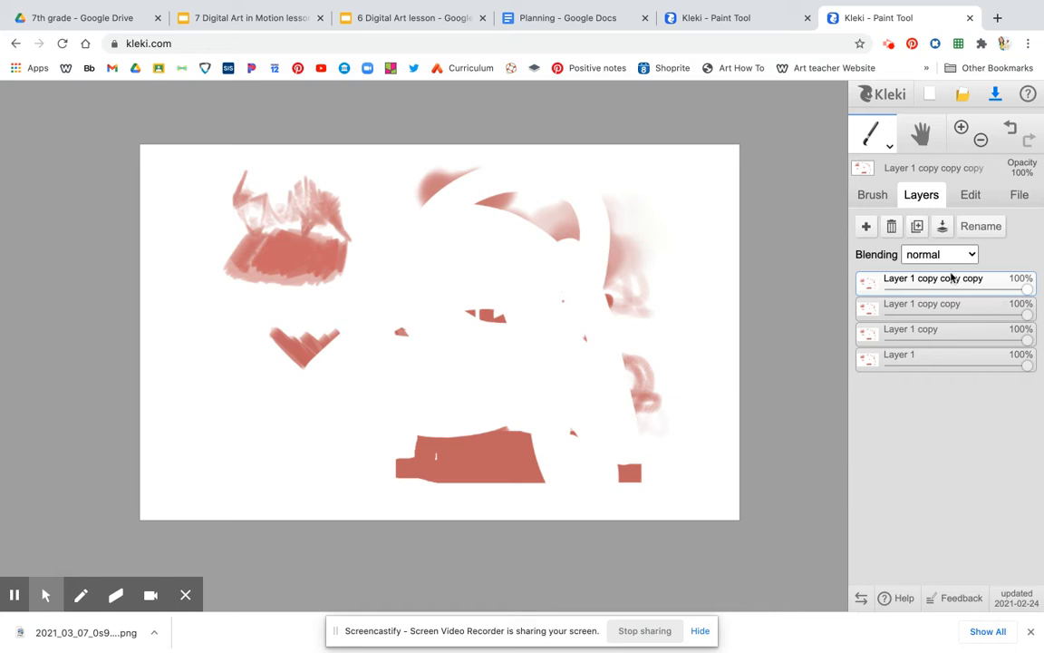
Delete the three duplicated layers, leaving only Layer 1.
mouse_move(875, 334)
click(894, 226)
click(893, 227)
click(893, 227)
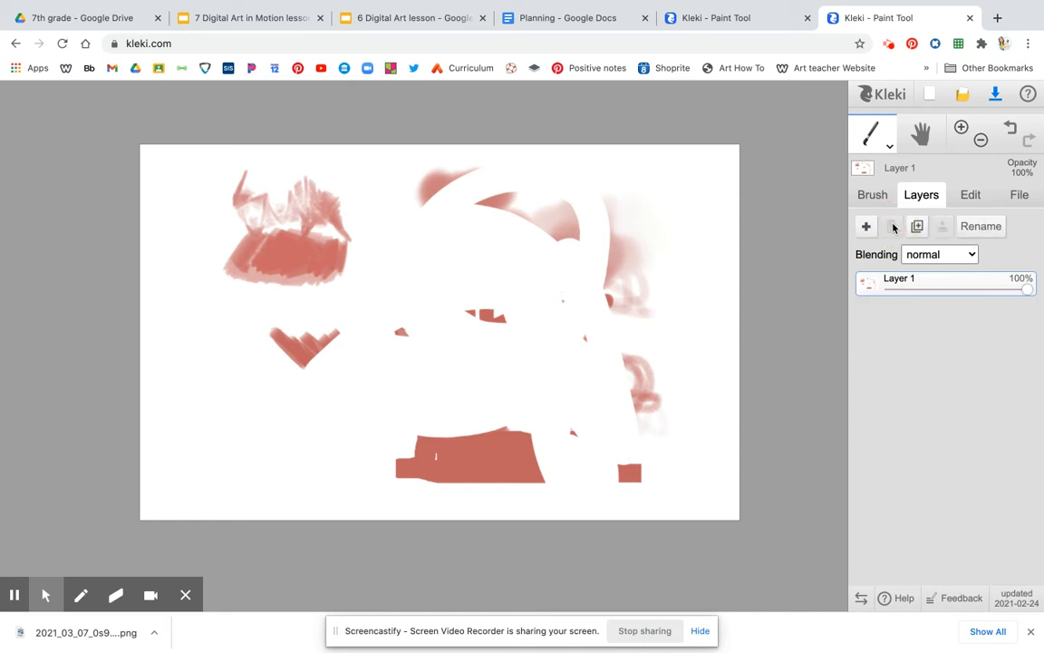
Erase all the remaining brush strokes from Layer 1.
click(901, 287)
click(975, 259)
click(319, 357)
mouse_move(331, 302)
mouse_down()
mouse_move(266, 355)
mouse_move(217, 176)
mouse_move(290, 215)
mouse_move(306, 372)
mouse_move(453, 444)
mouse_move(516, 260)
mouse_up()
mouse_move(600, 307)
mouse_down()
mouse_move(641, 359)
mouse_move(641, 311)
mouse_move(615, 242)
mouse_move(478, 195)
mouse_move(567, 277)
mouse_move(445, 362)
mouse_move(366, 348)
mouse_move(384, 367)
mouse_move(198, 281)
mouse_move(223, 241)
mouse_move(266, 215)
mouse_move(283, 224)
mouse_move(391, 413)
mouse_move(394, 476)
mouse_move(483, 447)
mouse_move(594, 436)
mouse_move(597, 396)
mouse_move(657, 439)
mouse_move(659, 384)
mouse_move(630, 368)
mouse_move(635, 381)
mouse_move(531, 299)
mouse_move(295, 171)
mouse_move(281, 193)
mouse_move(345, 205)
mouse_up()
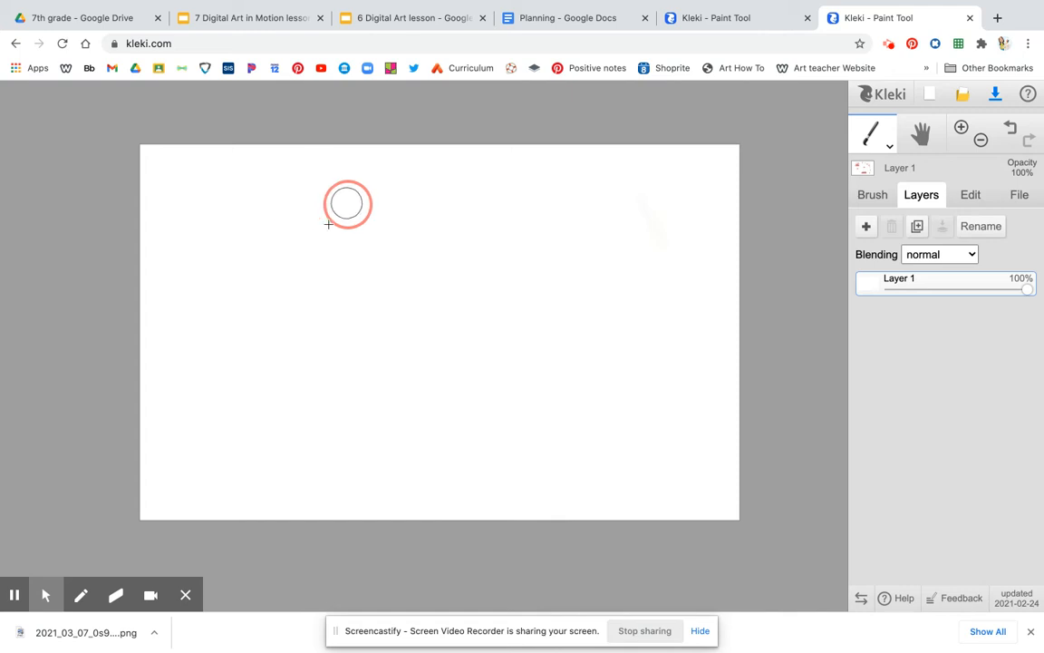
Add an empty layer above Layer 1, and make Layer 1 the active layer again.
click(910, 279)
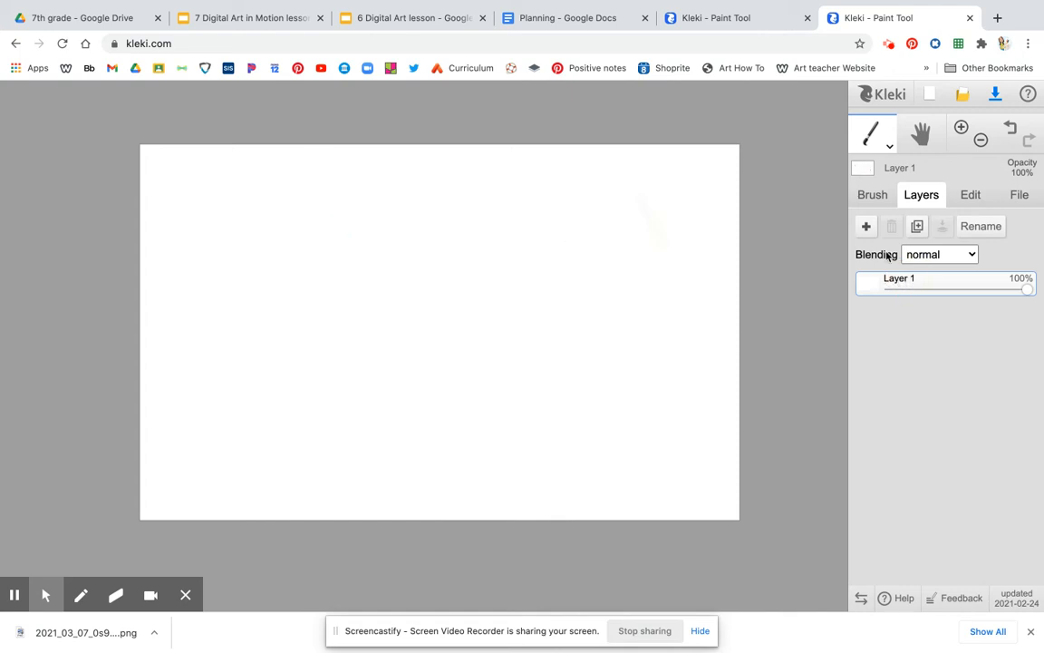
click(866, 227)
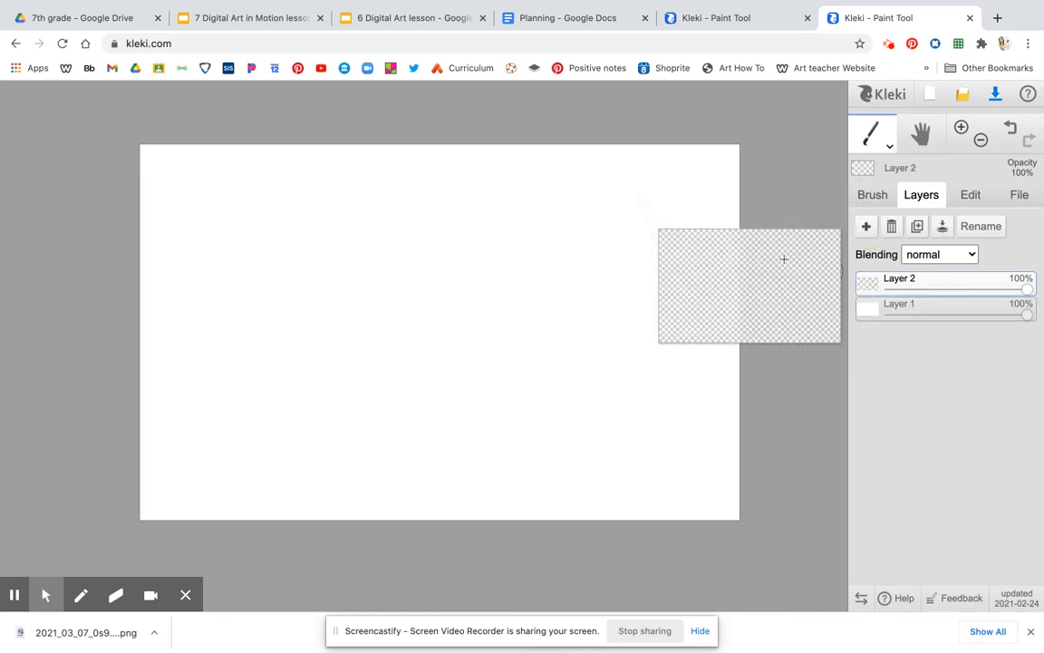
mouse_move(871, 288)
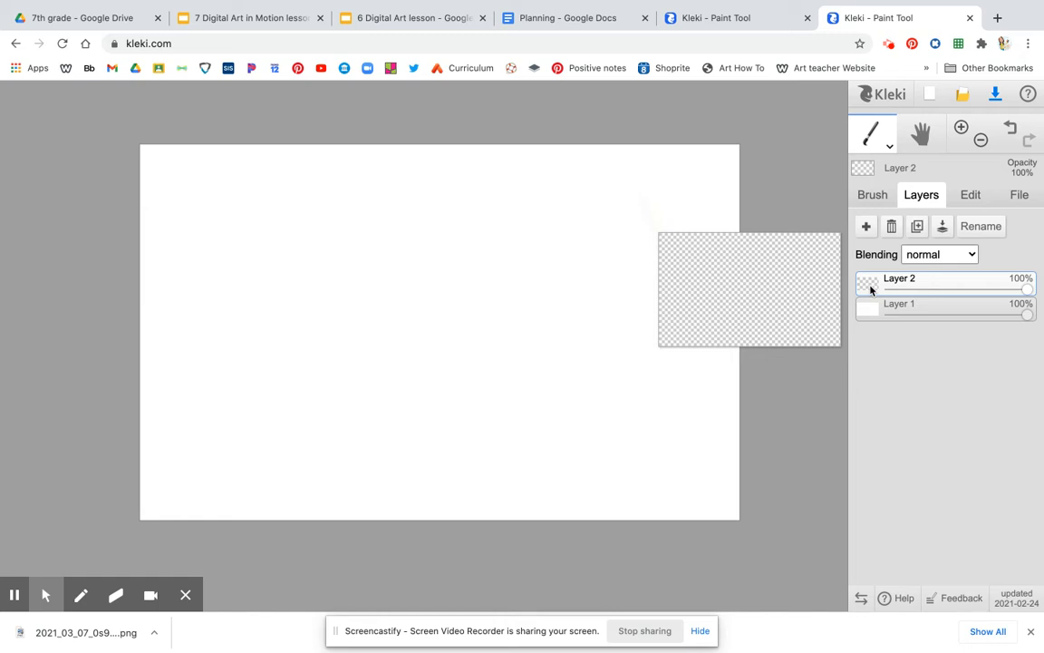
click(875, 305)
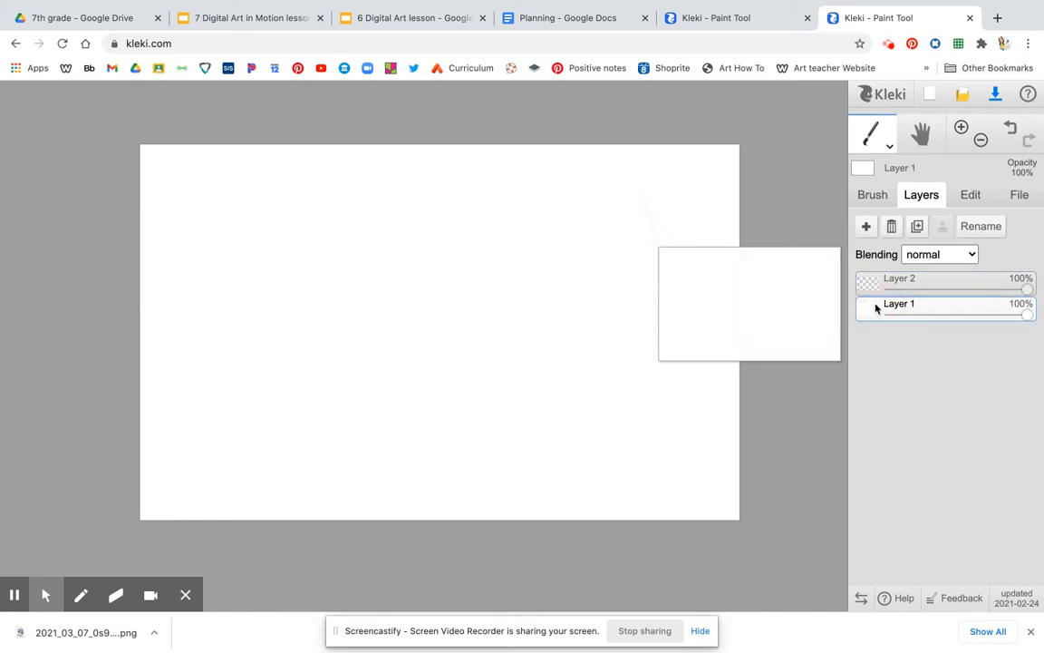
Paint green ground across the lower part of Layer 1 with the pen brush at size 200.
click(874, 200)
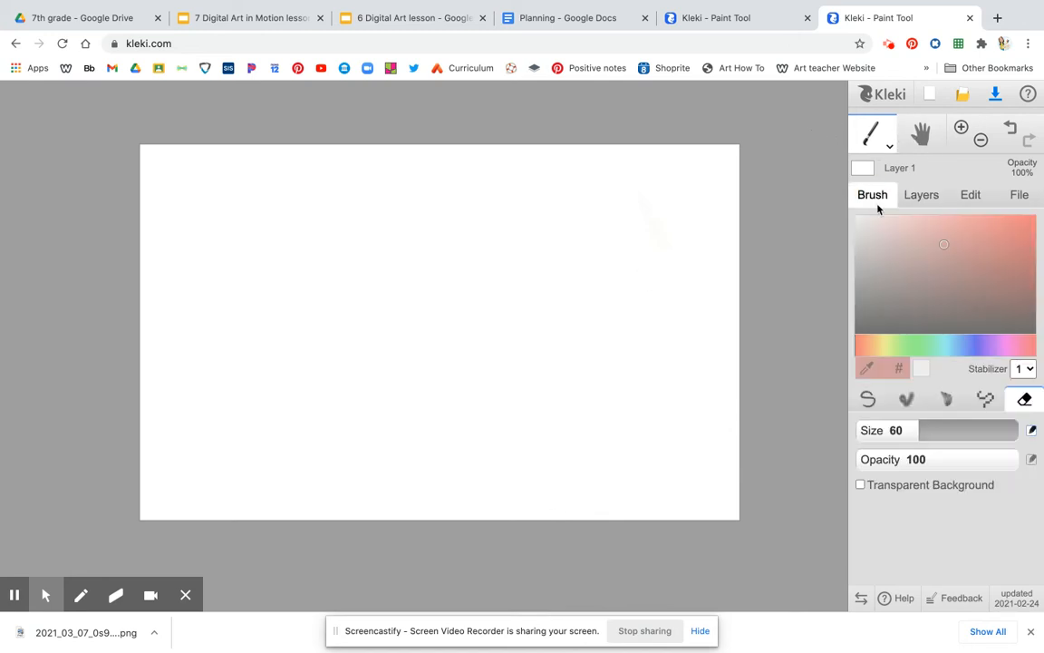
click(868, 399)
click(918, 344)
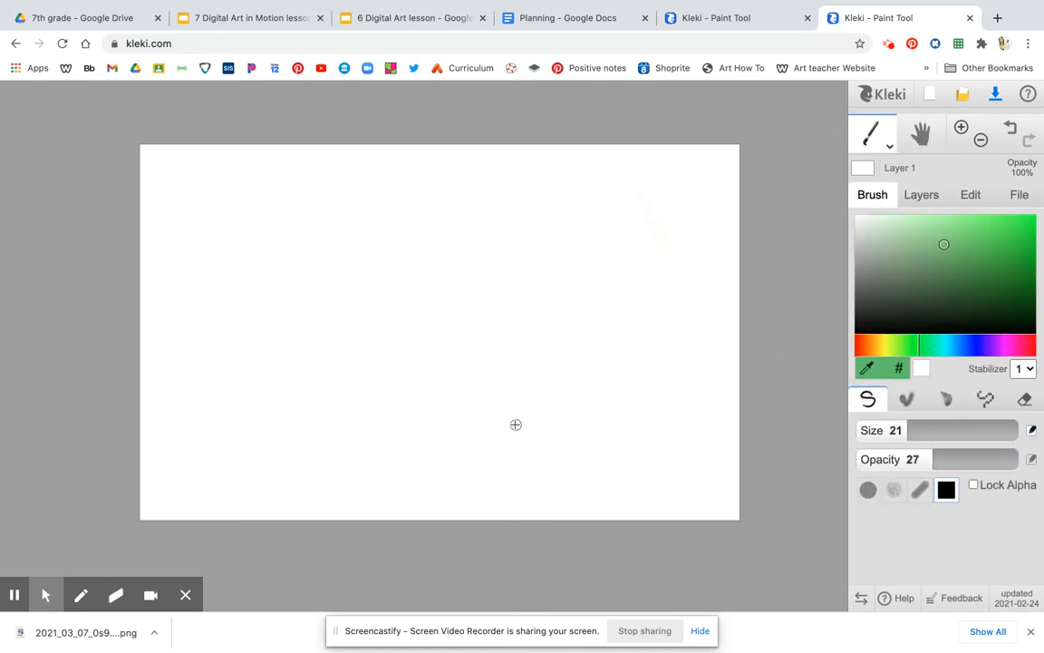
drag(911, 430, 1028, 429)
mouse_move(154, 487)
mouse_down()
mouse_move(542, 540)
mouse_move(777, 516)
mouse_move(761, 495)
mouse_move(622, 515)
mouse_move(453, 521)
mouse_move(412, 511)
mouse_move(619, 501)
mouse_move(708, 478)
mouse_move(534, 507)
mouse_move(365, 491)
mouse_move(208, 494)
mouse_up()
Paint the rest of Layer 1 above the green ground as a light blue sky.
click(957, 345)
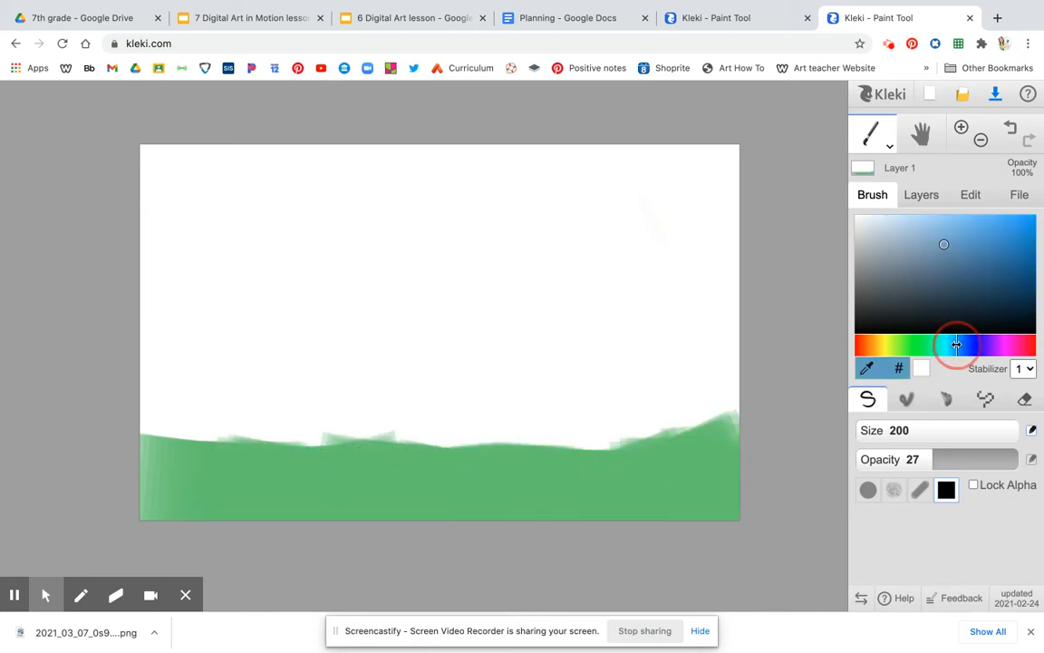
click(945, 221)
mouse_move(142, 180)
mouse_down()
mouse_move(127, 212)
mouse_move(278, 178)
mouse_move(288, 226)
mouse_move(415, 162)
mouse_move(434, 223)
mouse_move(461, 217)
mouse_move(457, 239)
mouse_move(591, 172)
mouse_move(541, 306)
mouse_move(644, 264)
mouse_move(660, 300)
mouse_move(690, 266)
mouse_move(710, 264)
mouse_move(716, 330)
mouse_move(710, 346)
mouse_move(622, 385)
mouse_move(439, 390)
mouse_move(364, 405)
mouse_move(139, 401)
mouse_move(132, 350)
mouse_move(225, 356)
mouse_move(392, 322)
mouse_move(437, 334)
mouse_move(425, 371)
mouse_move(509, 406)
mouse_move(576, 386)
mouse_move(709, 400)
mouse_move(743, 394)
mouse_move(705, 222)
mouse_move(688, 209)
mouse_move(724, 116)
mouse_move(563, 174)
mouse_move(417, 177)
mouse_move(617, 422)
mouse_move(611, 431)
mouse_move(611, 419)
mouse_move(694, 363)
mouse_up()
Make Layer 2 the active layer and return to the brush settings.
click(924, 195)
click(897, 287)
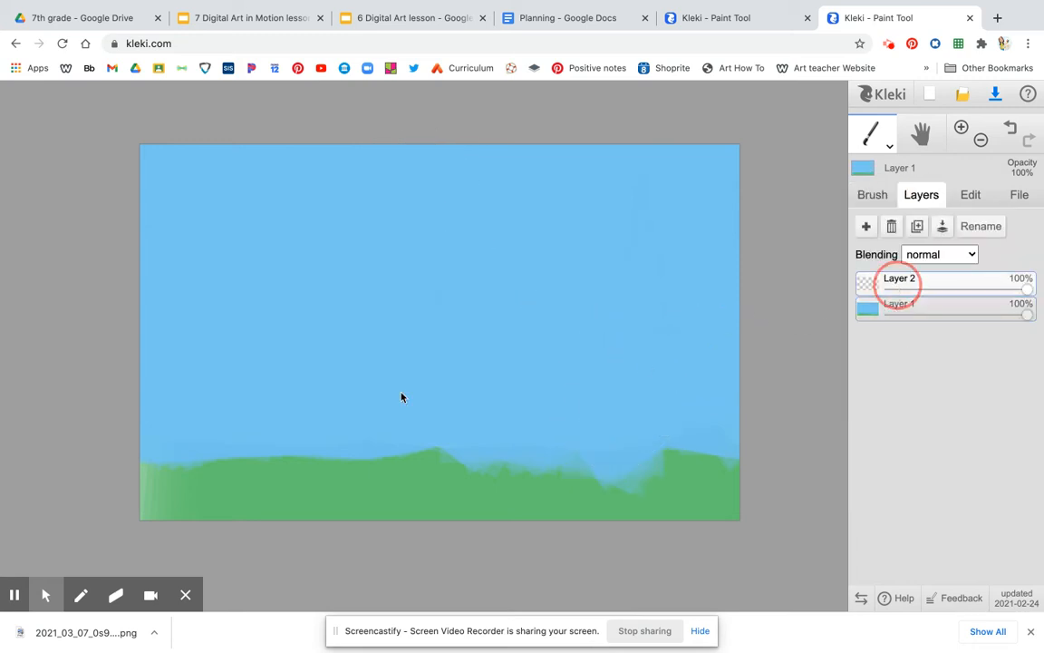
click(889, 145)
click(872, 133)
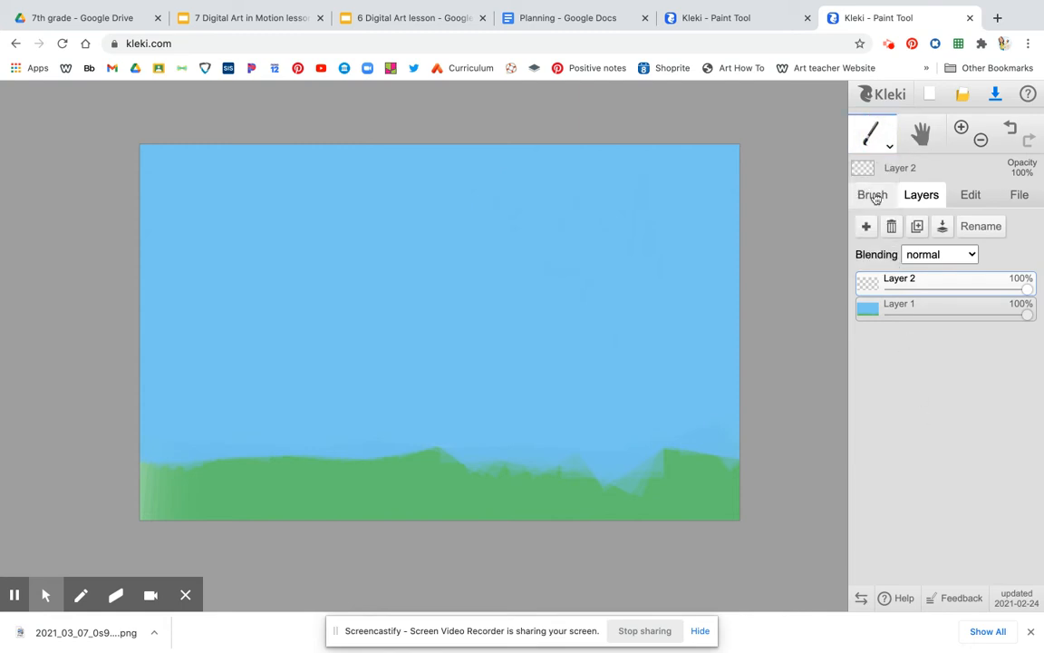
click(873, 194)
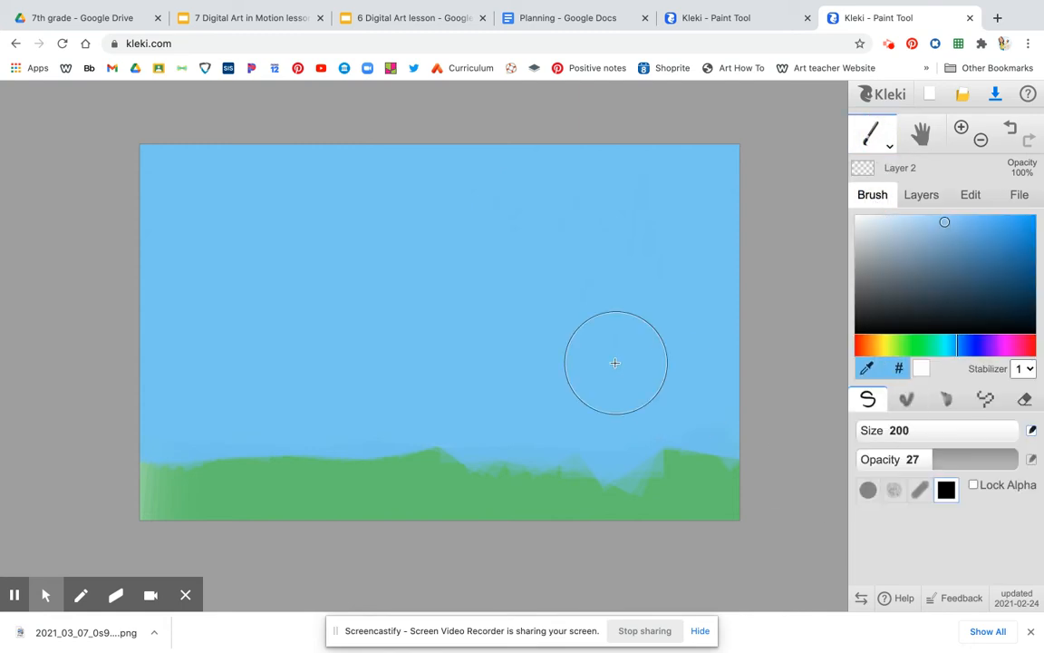
Try to erase part of the sky with the size 60 eraser while Layer 2 is active.
click(1025, 399)
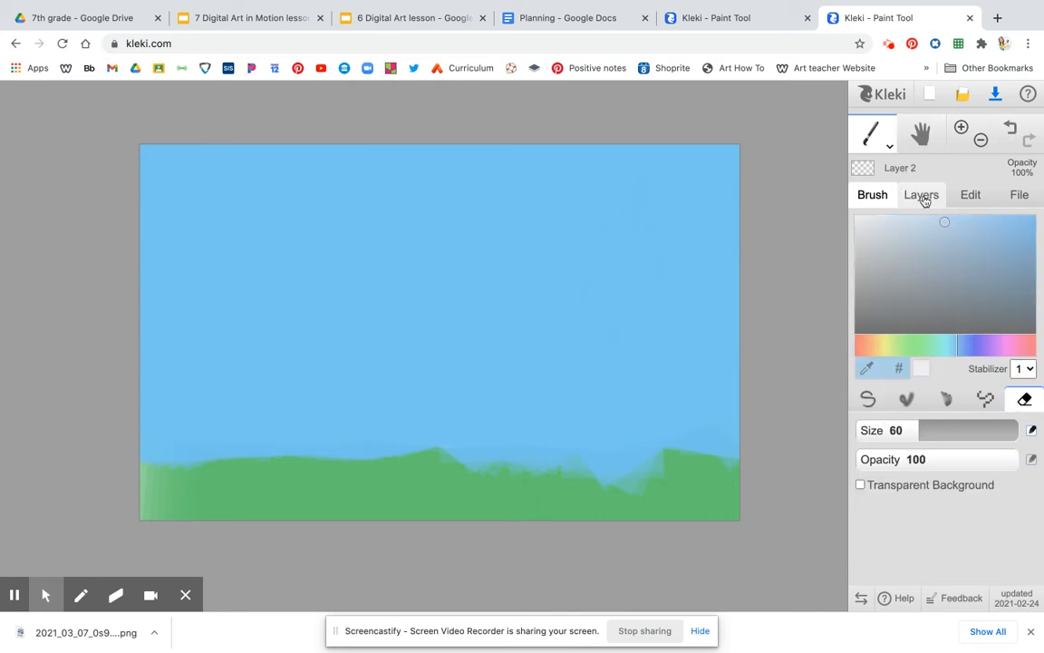
click(921, 194)
mouse_move(872, 290)
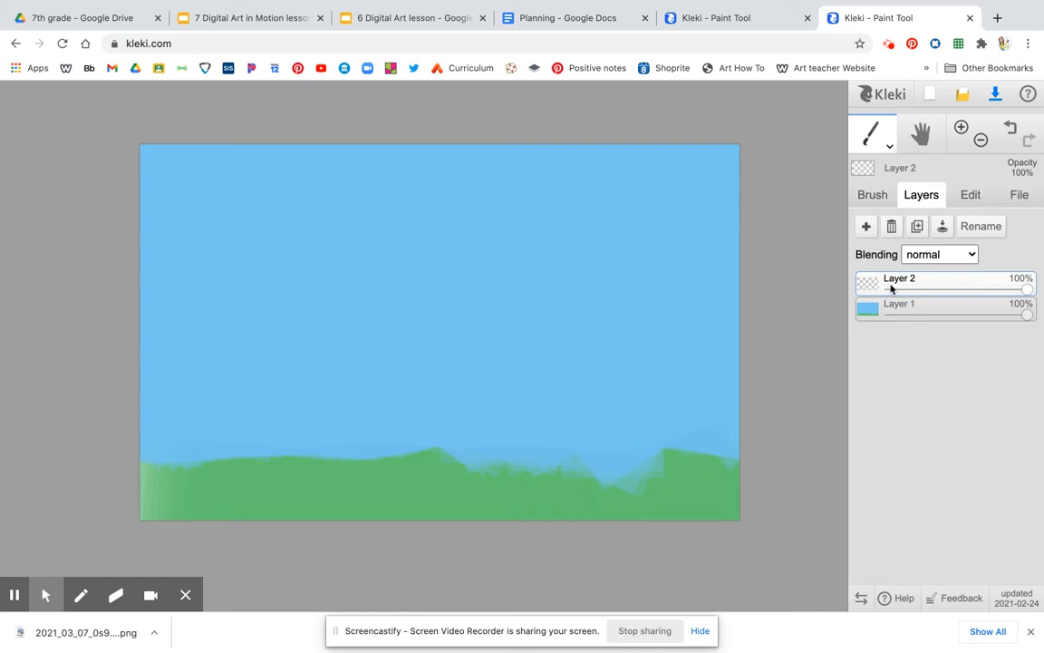
click(872, 201)
mouse_move(457, 434)
mouse_down()
mouse_move(506, 420)
mouse_move(445, 487)
mouse_move(224, 487)
mouse_move(427, 416)
mouse_move(673, 376)
mouse_move(685, 364)
mouse_move(552, 277)
mouse_move(359, 342)
mouse_move(542, 298)
mouse_move(500, 365)
mouse_move(563, 357)
mouse_up()
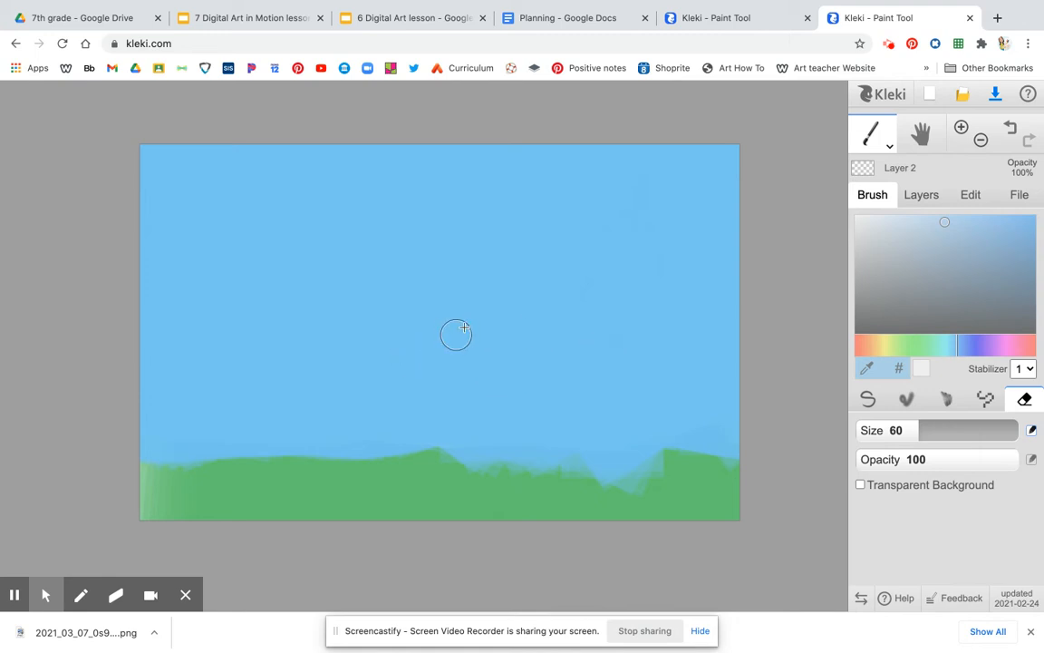
Sketch three overlapping mountain outlines on Layer 2 with a dark brown pen at size 3.5, and scribble shading inside the first mountain.
click(869, 401)
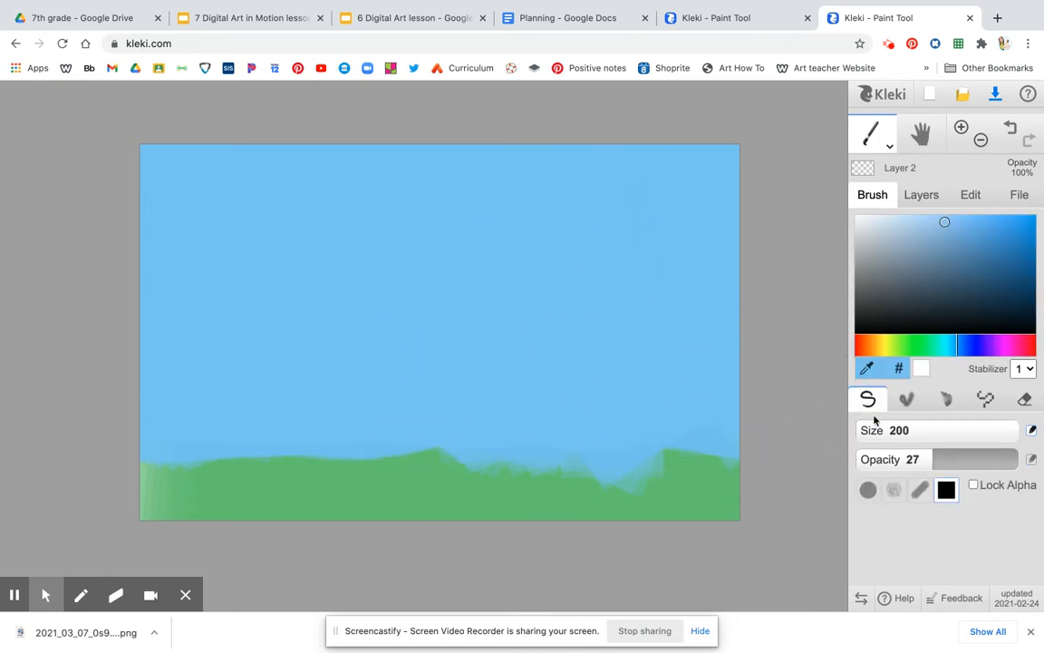
drag(1018, 431, 862, 432)
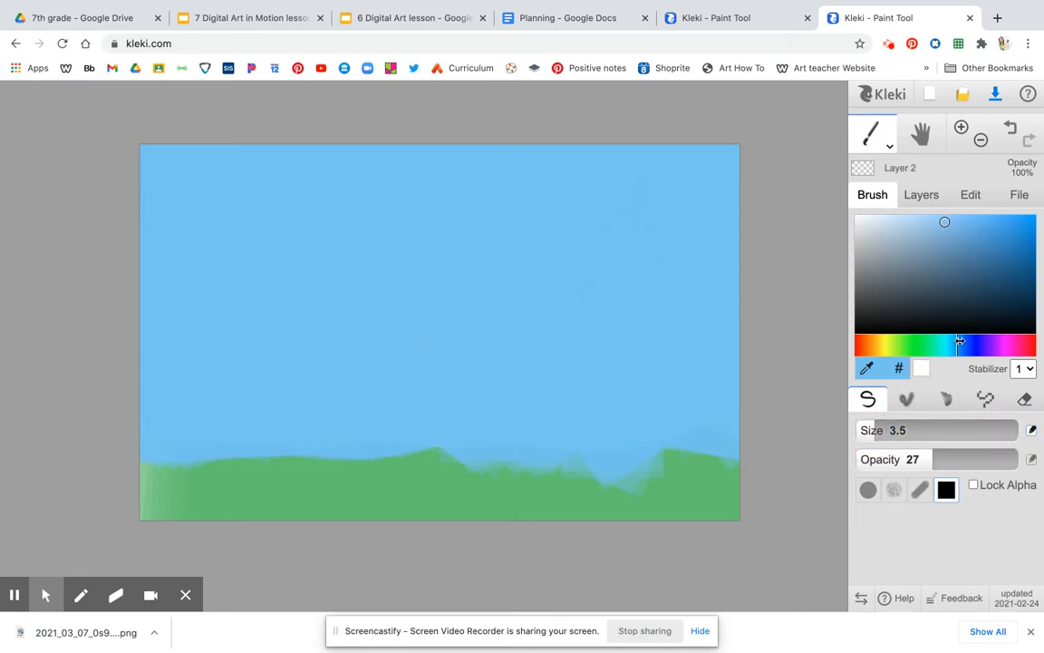
click(878, 346)
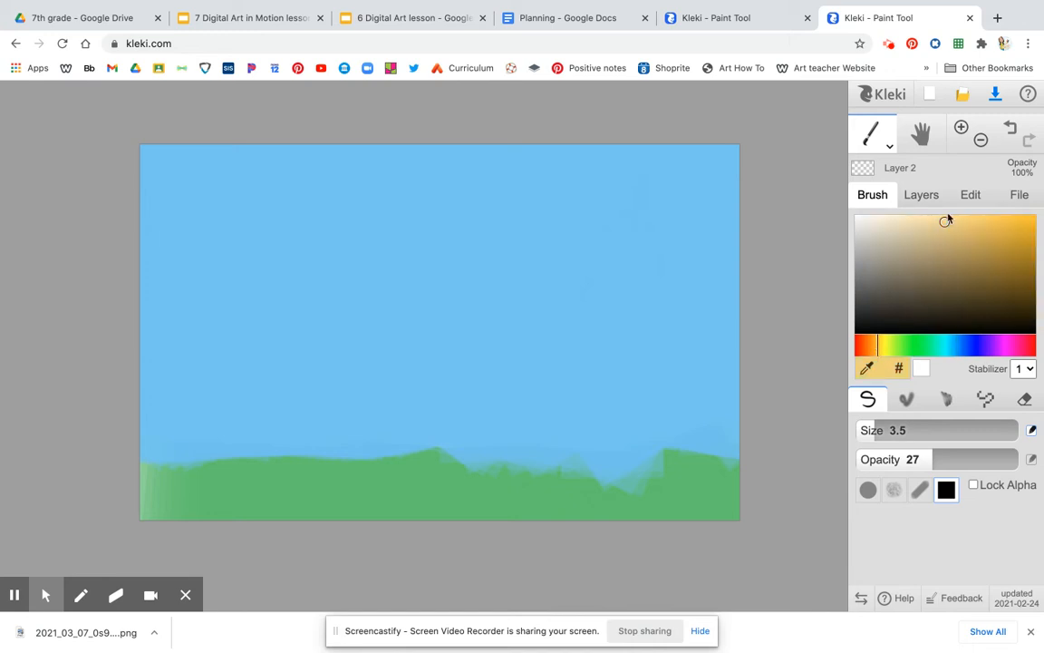
mouse_move(945, 221)
mouse_down()
mouse_move(984, 298)
mouse_move(988, 285)
mouse_up()
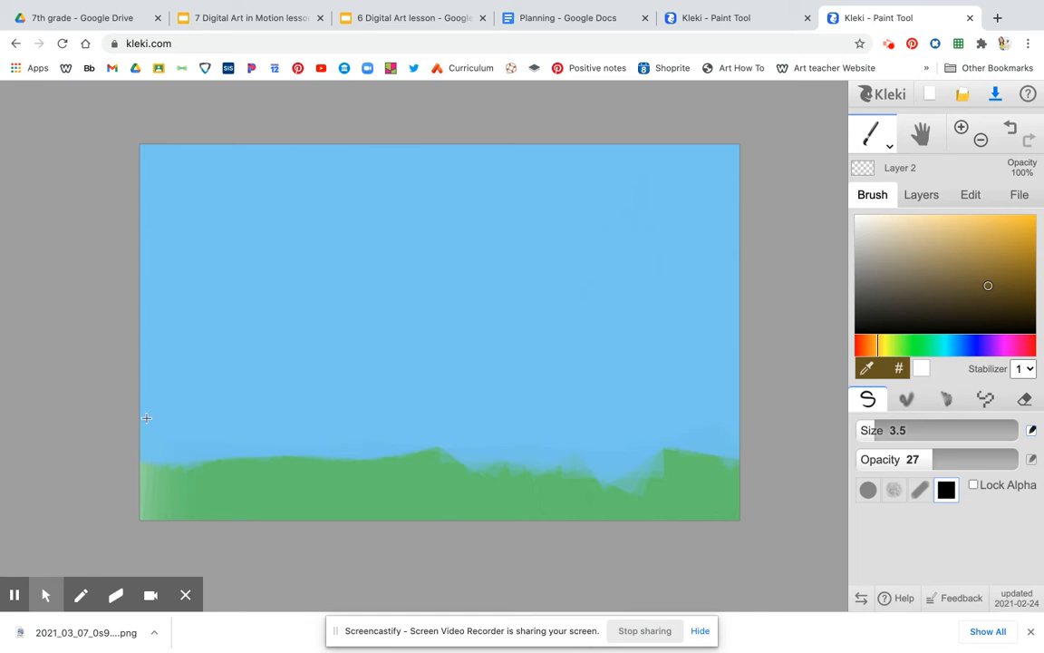
mouse_move(143, 458)
mouse_down()
mouse_move(229, 353)
mouse_move(347, 453)
mouse_move(383, 379)
mouse_move(453, 422)
mouse_move(498, 471)
mouse_up()
click(442, 436)
mouse_move(491, 392)
mouse_down()
mouse_move(573, 460)
mouse_move(541, 463)
mouse_up()
drag(259, 435, 222, 432)
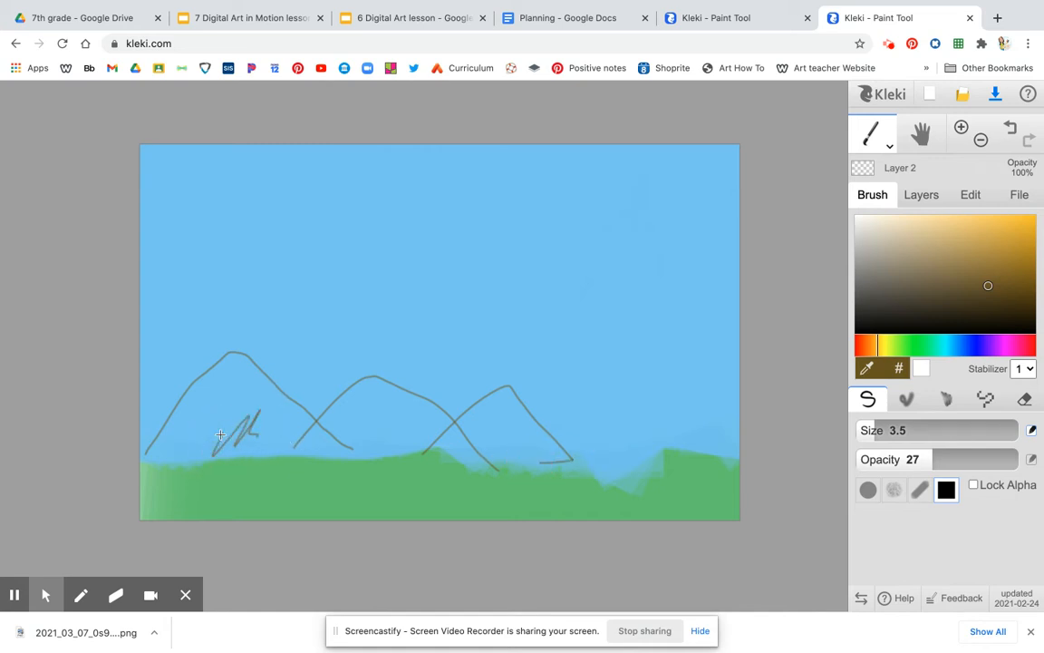
mouse_move(216, 422)
mouse_down()
mouse_move(222, 404)
mouse_move(181, 420)
mouse_move(198, 442)
mouse_move(287, 445)
mouse_up()
click(927, 197)
mouse_move(898, 283)
mouse_down()
mouse_move(894, 335)
mouse_move(891, 280)
mouse_up()
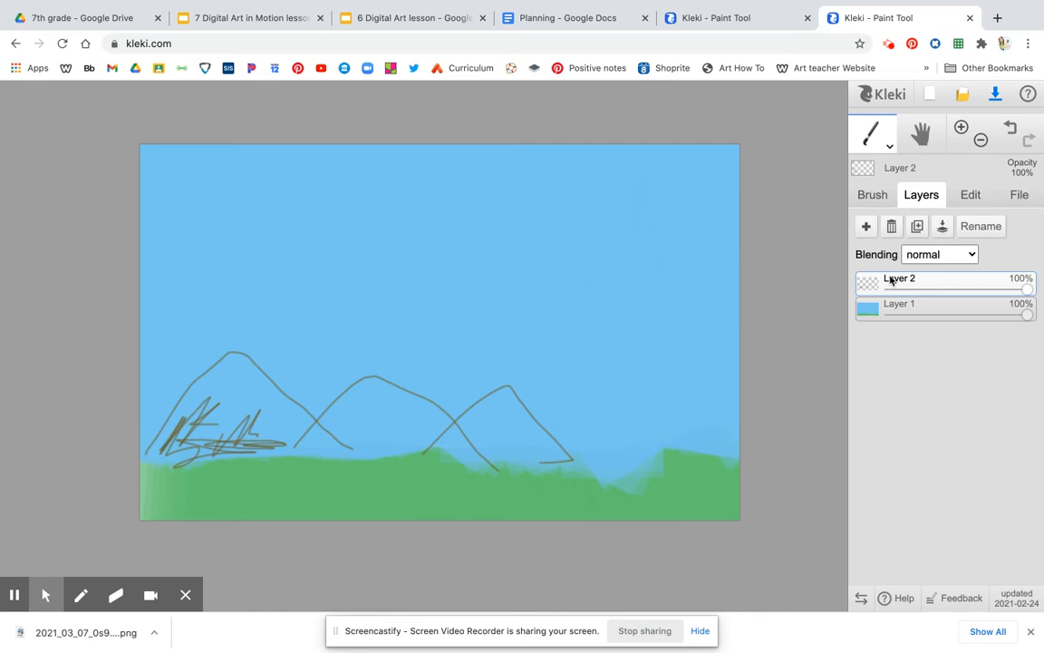
mouse_move(891, 281)
mouse_down()
mouse_move(893, 321)
mouse_move(890, 281)
mouse_up()
Preview the Tilt Shift and Rotate edits for the drawing and cancel both.
click(971, 194)
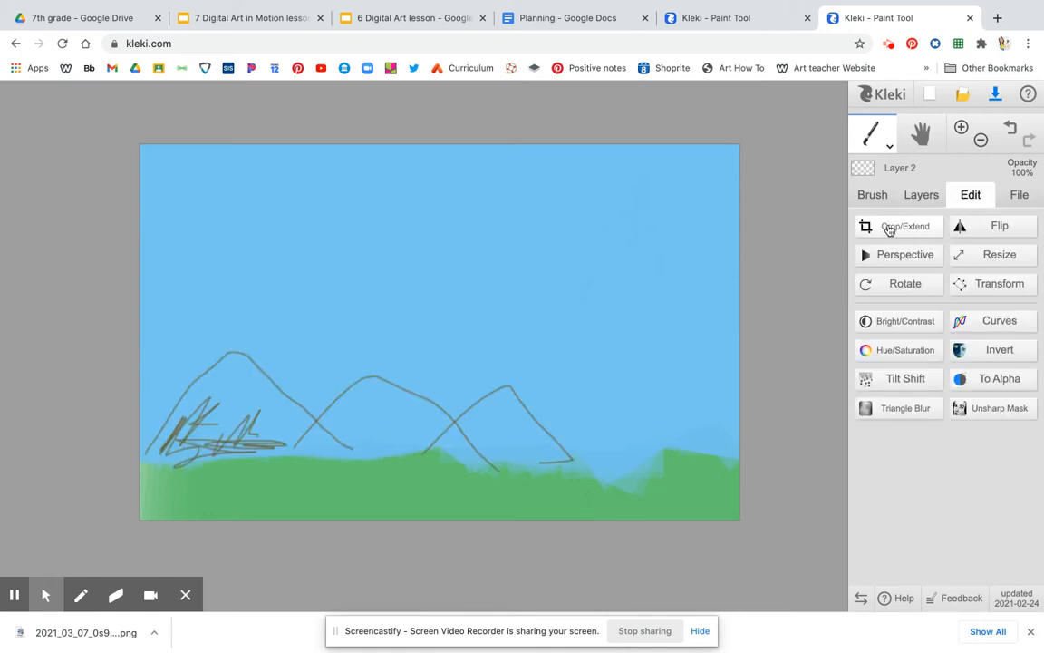
click(900, 379)
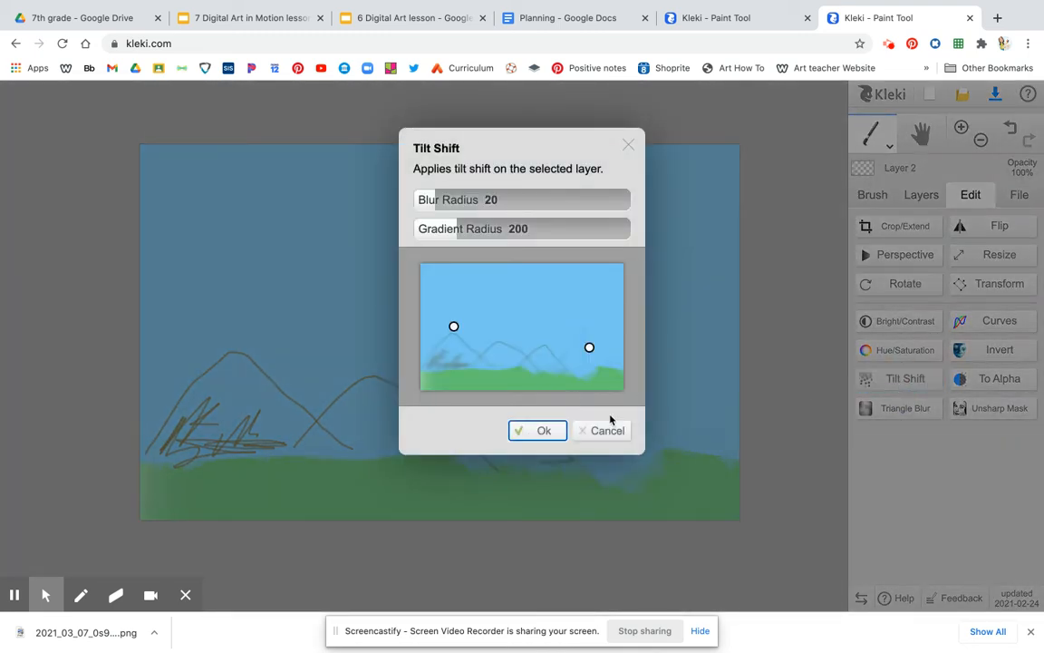
click(601, 432)
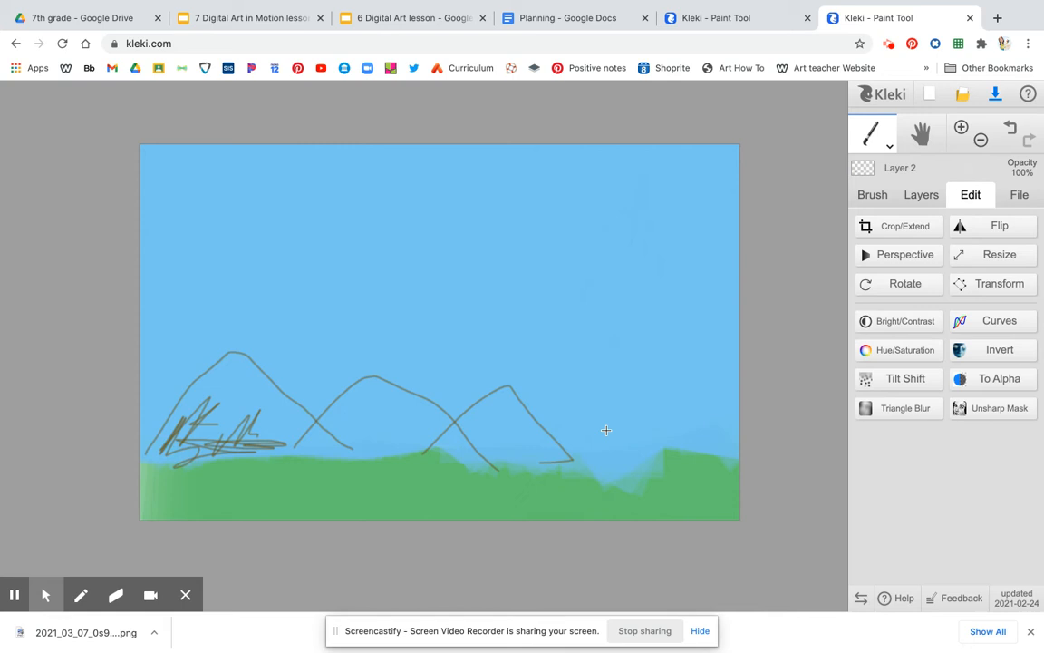
click(902, 282)
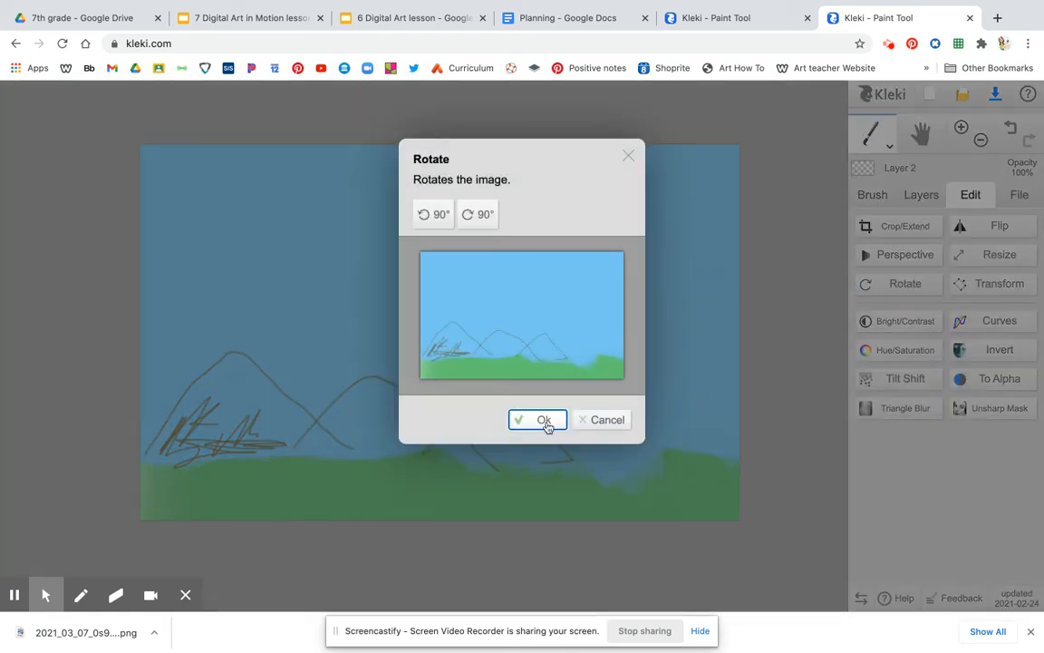
click(606, 420)
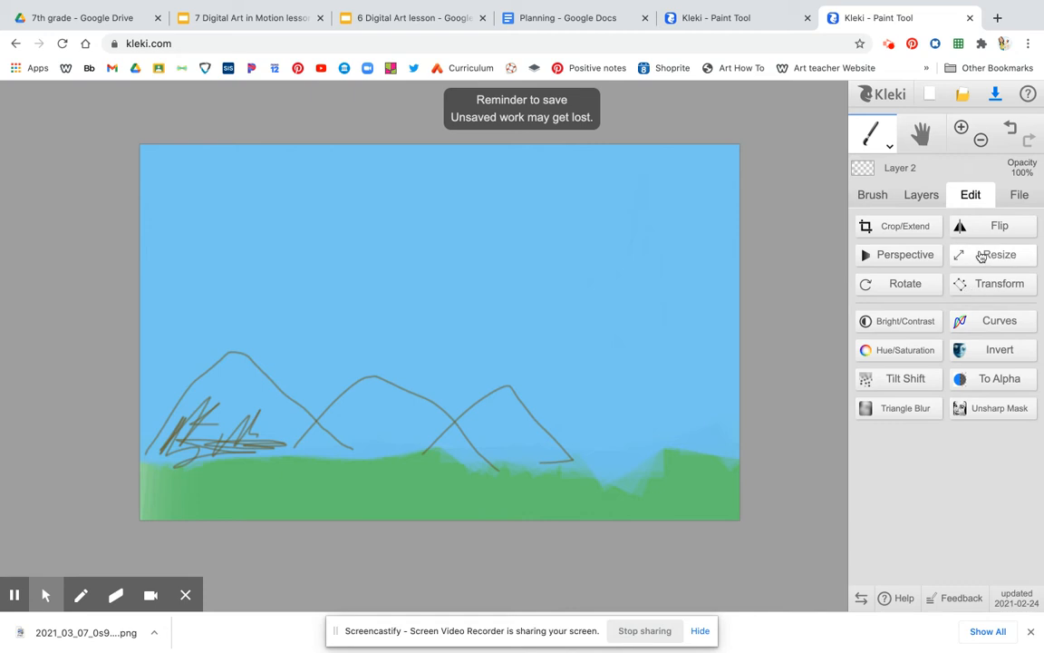
Flip the whole canvas horizontally and save the image as a PNG.
click(981, 225)
click(542, 439)
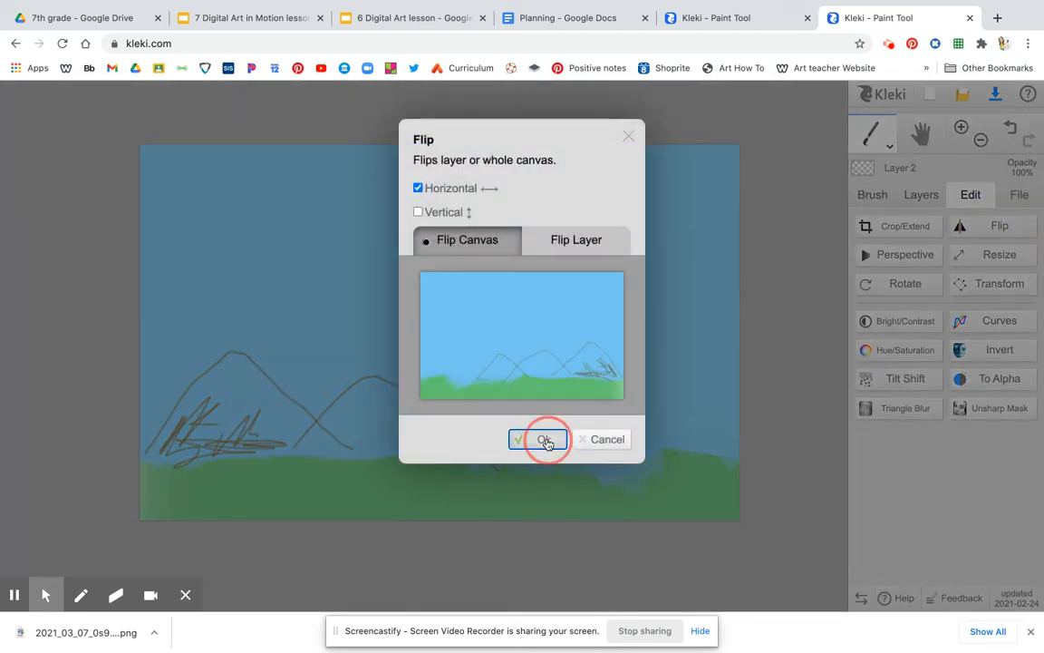
click(1019, 194)
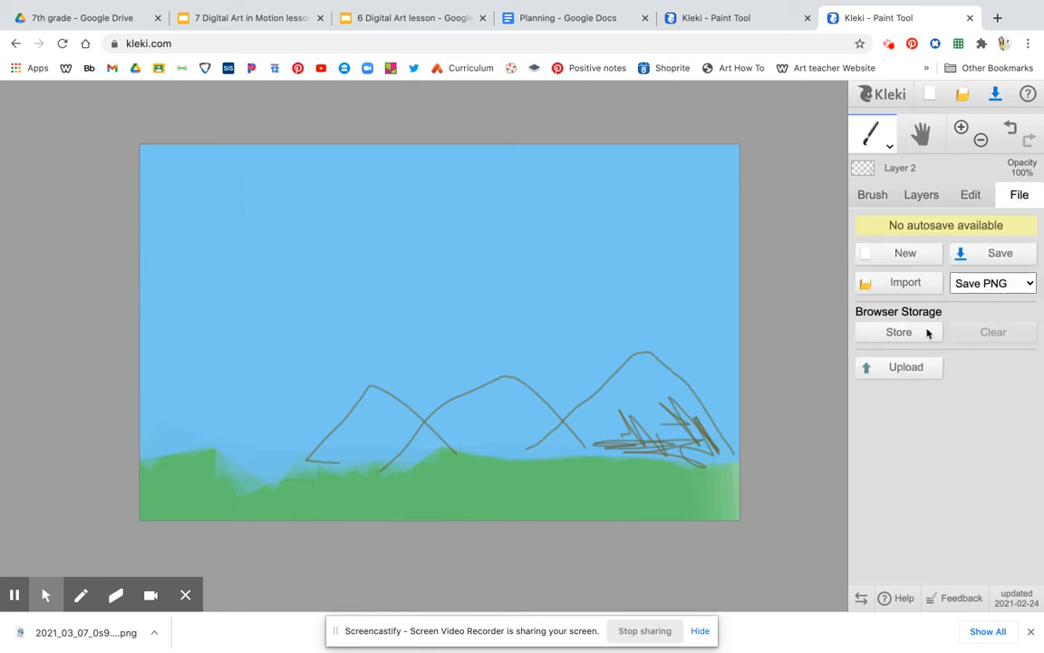
click(995, 262)
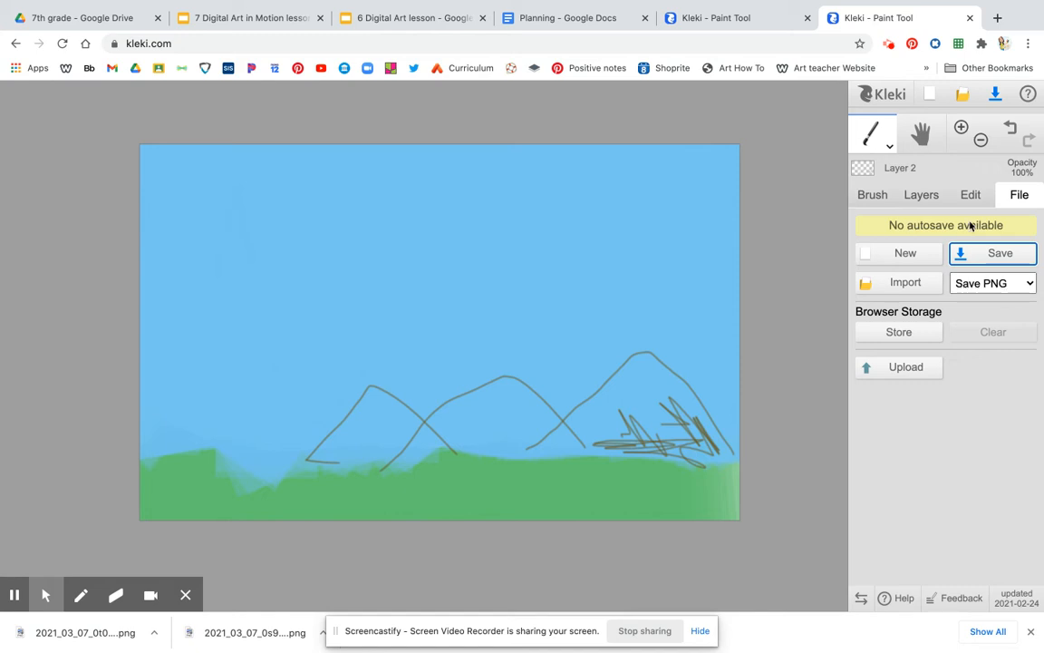
Delete Layer 1, then add an empty layer above the mountain sketch and keep the new layer active.
click(922, 196)
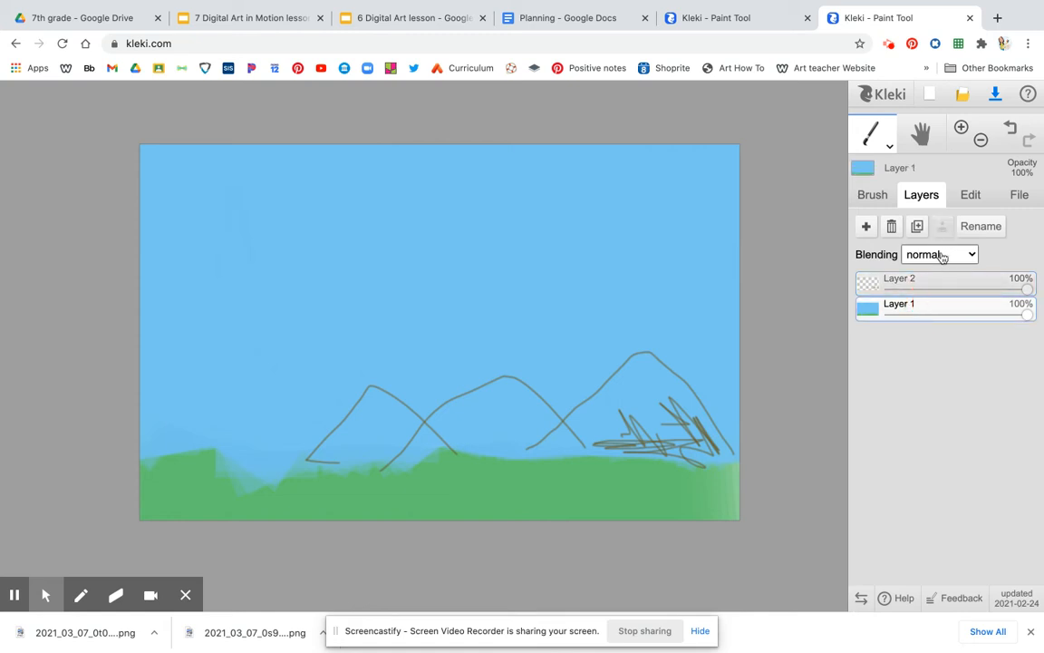
click(891, 226)
click(897, 280)
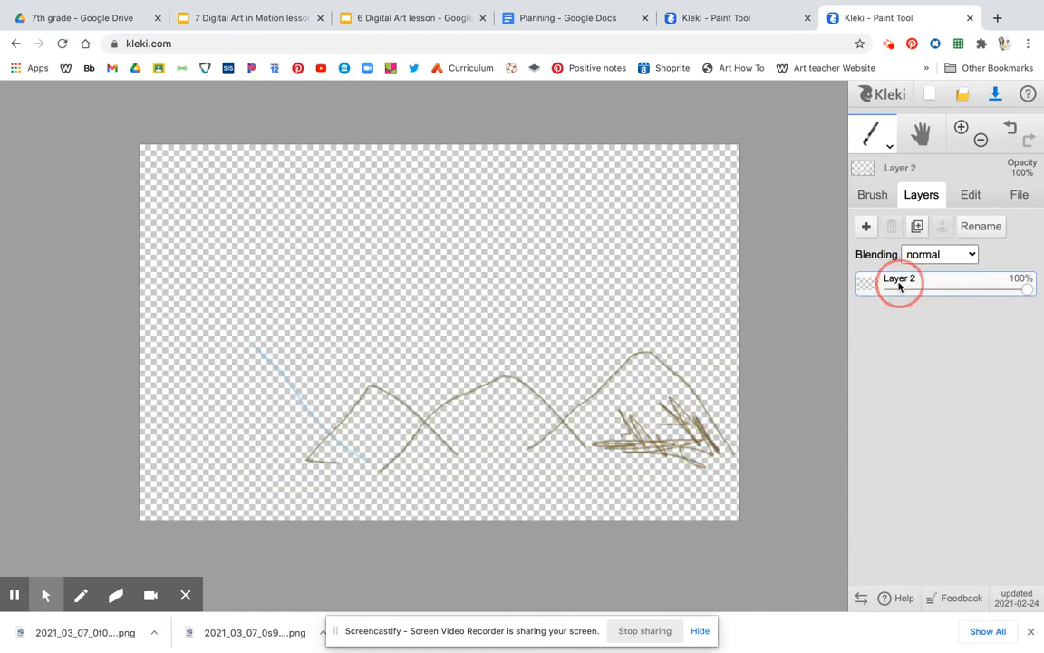
click(865, 226)
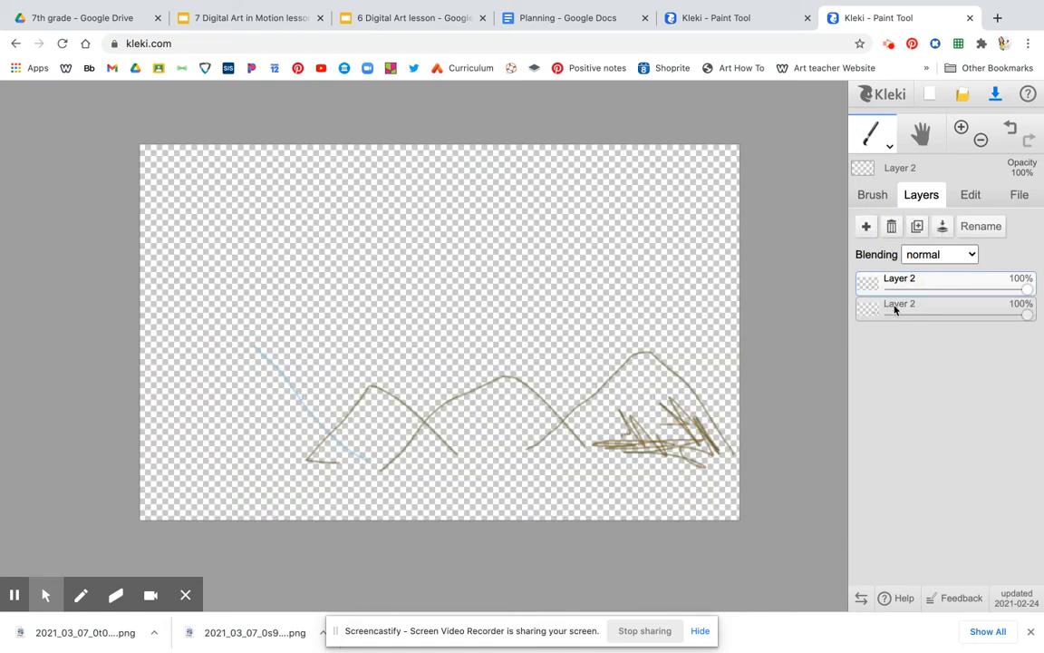
click(895, 309)
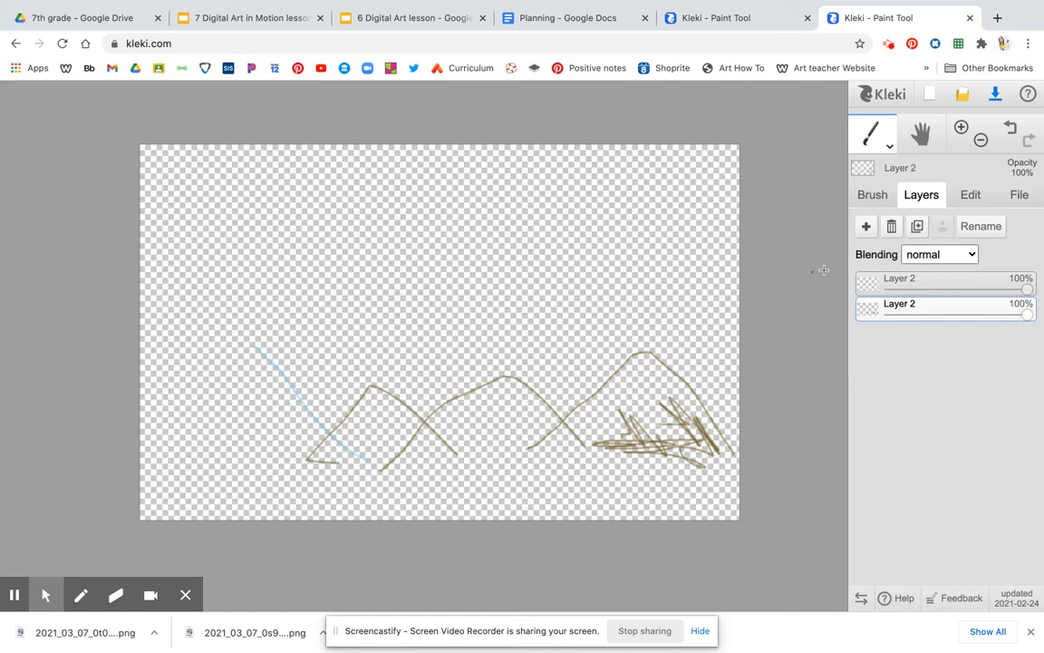
click(876, 286)
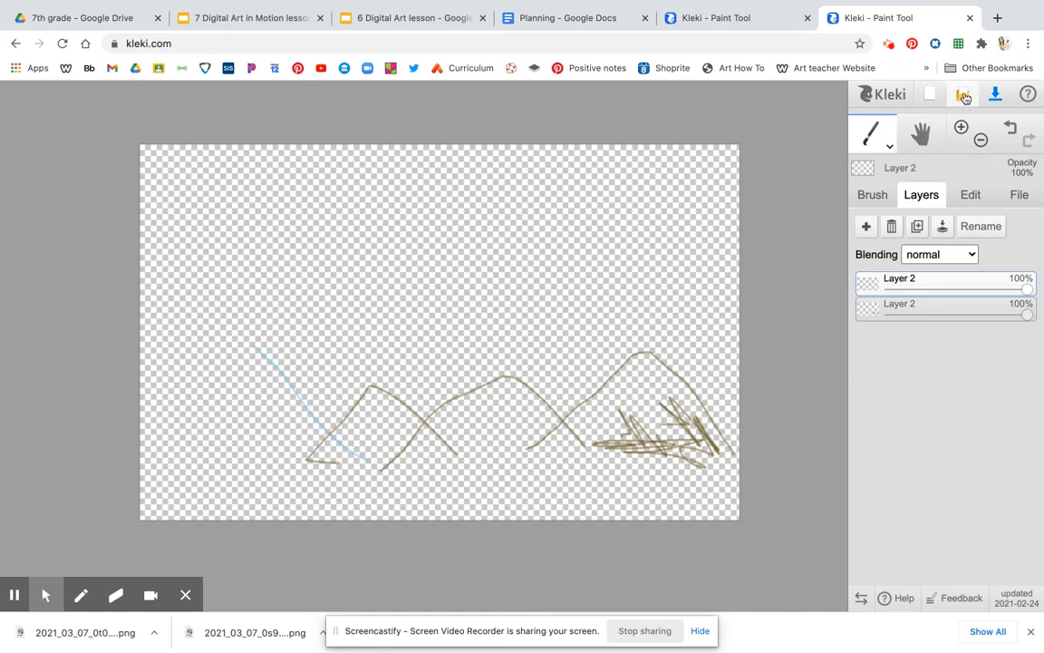
Import the Desktop image 846dc5de5fae3b0ac6fa30a543f09de3.jpg as a new layer, accepting its default placement.
click(965, 96)
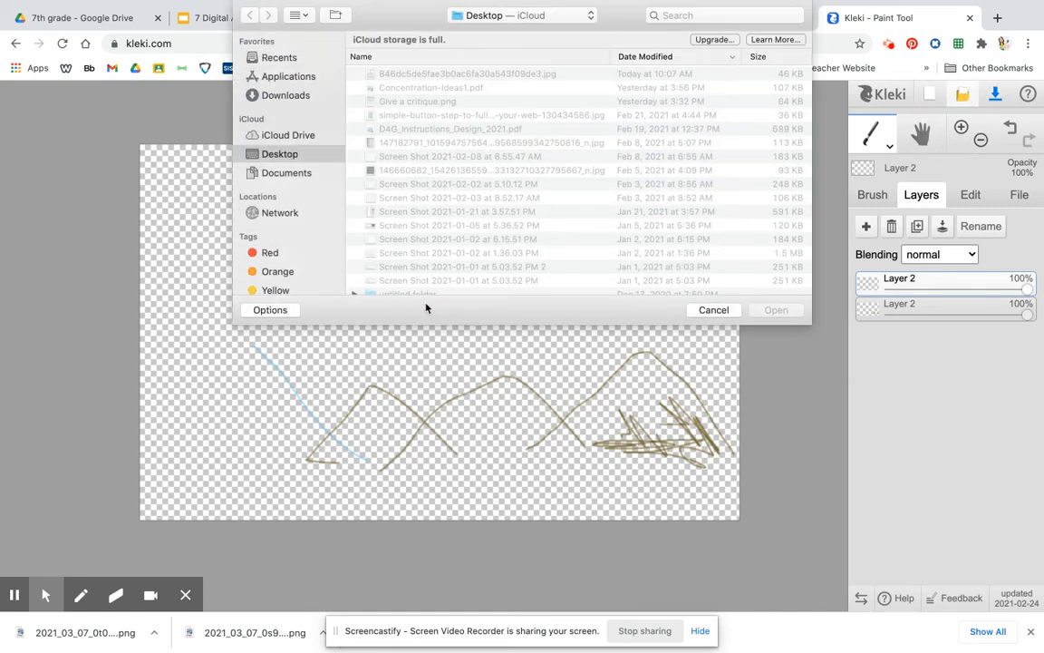
click(488, 76)
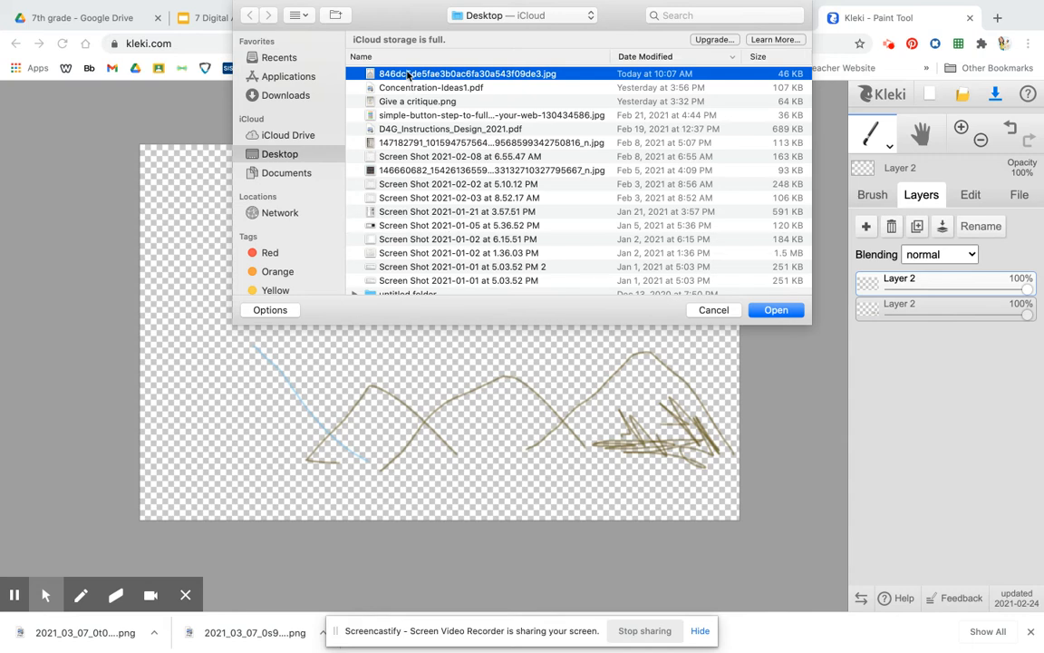
click(777, 309)
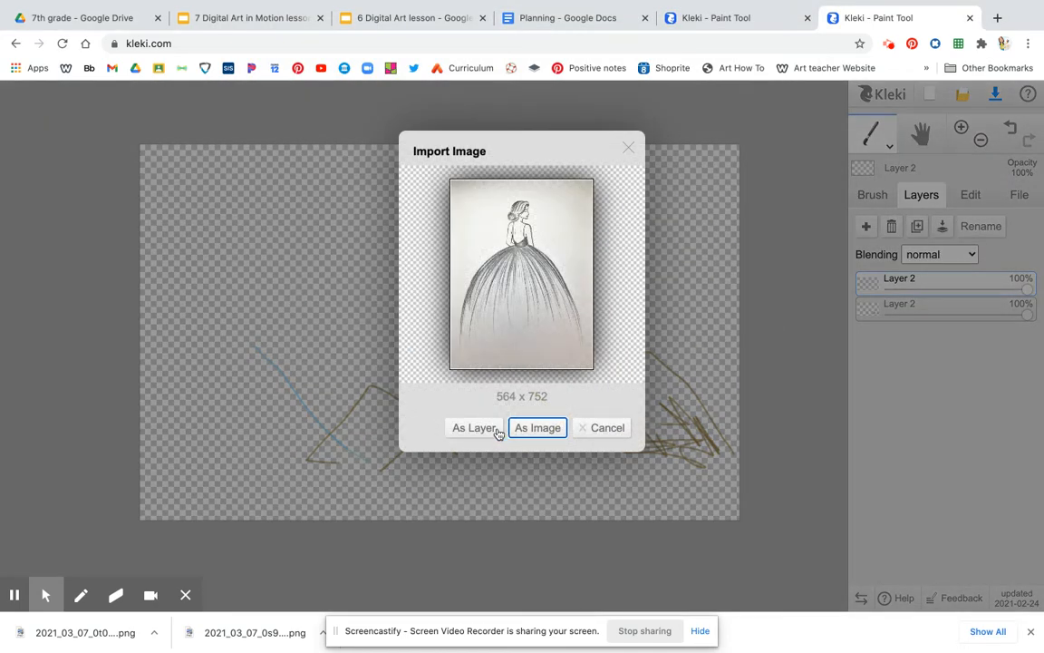
click(481, 429)
click(616, 456)
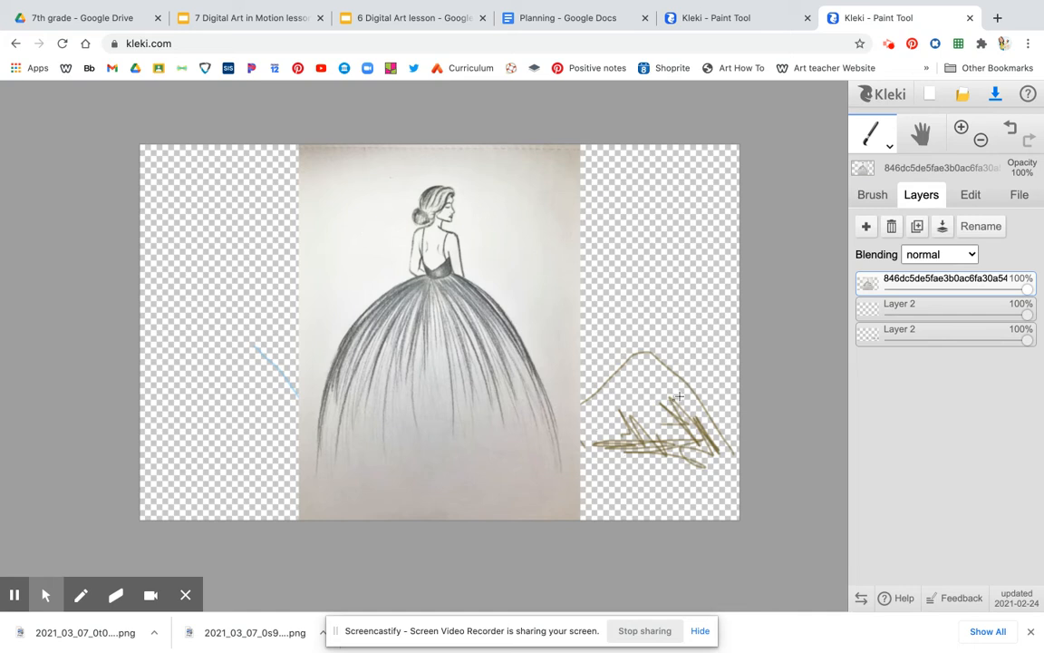
Fill the transparent areas on both sides of the dress drawing with white, using the empty layer directly beneath it.
click(872, 311)
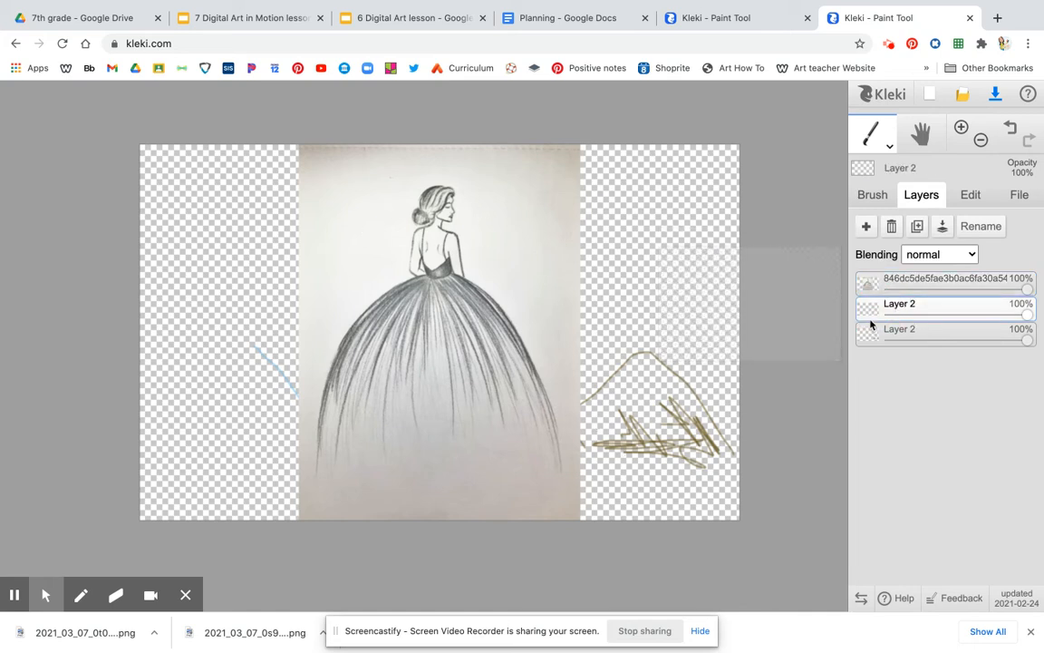
click(885, 144)
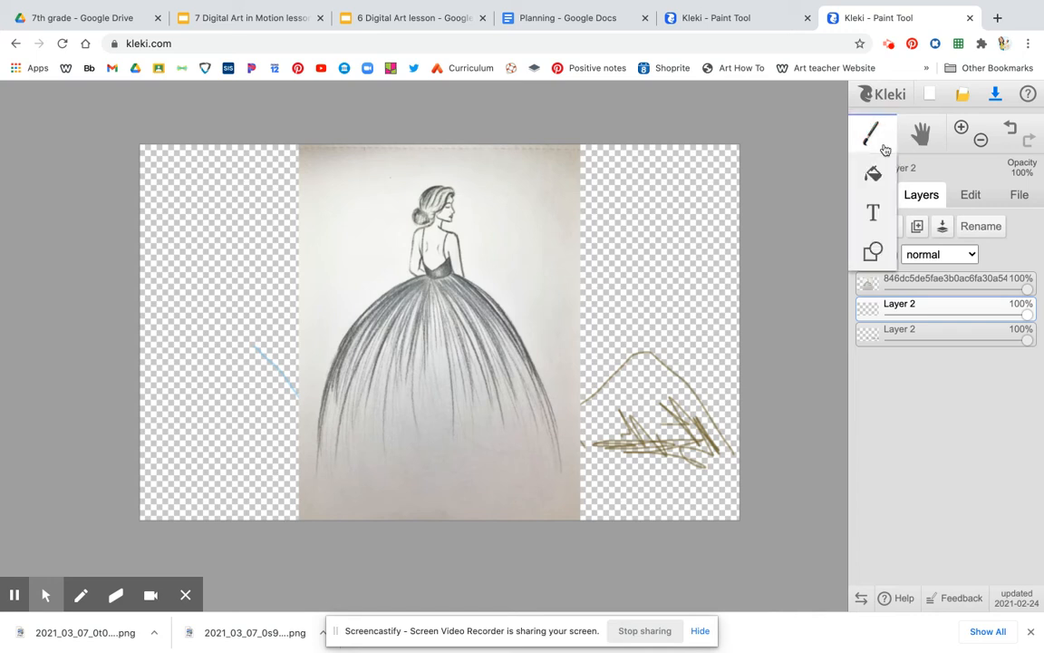
click(876, 177)
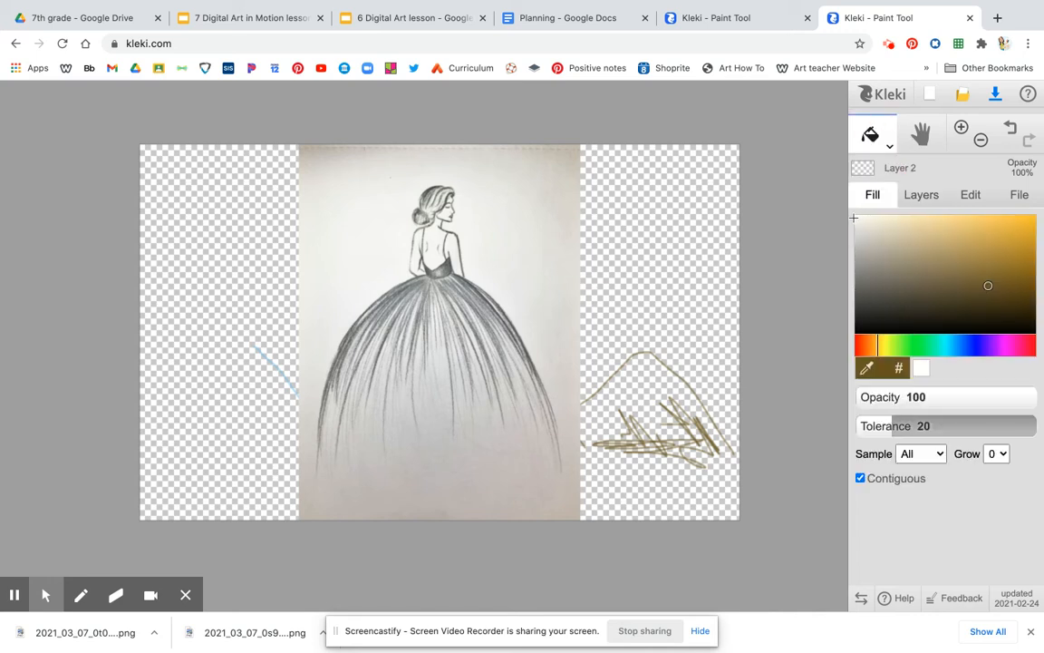
click(855, 216)
click(717, 236)
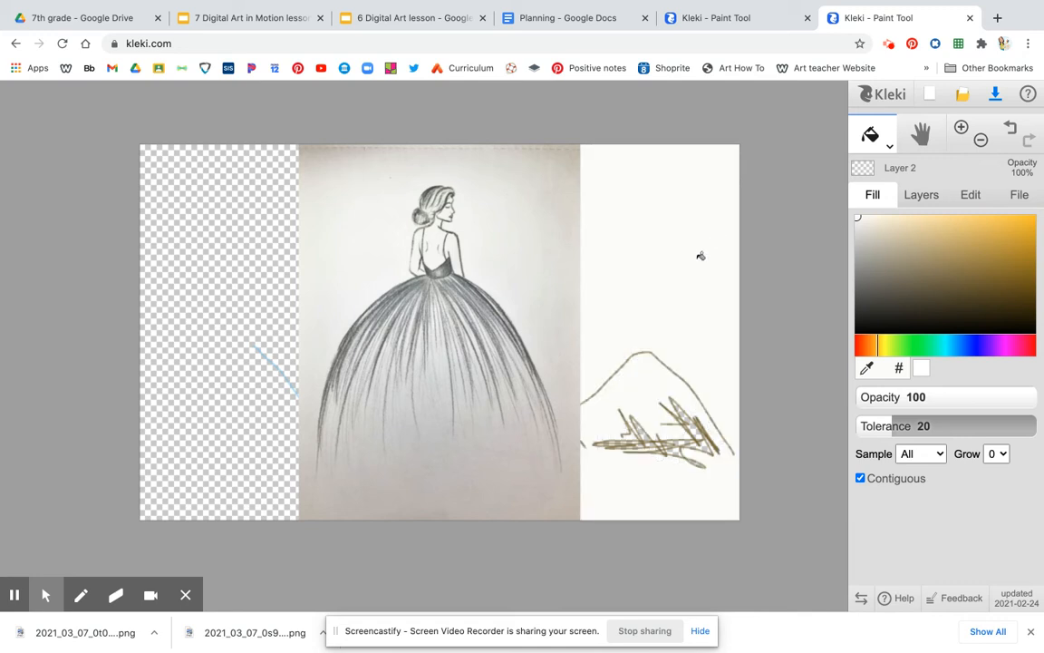
click(207, 252)
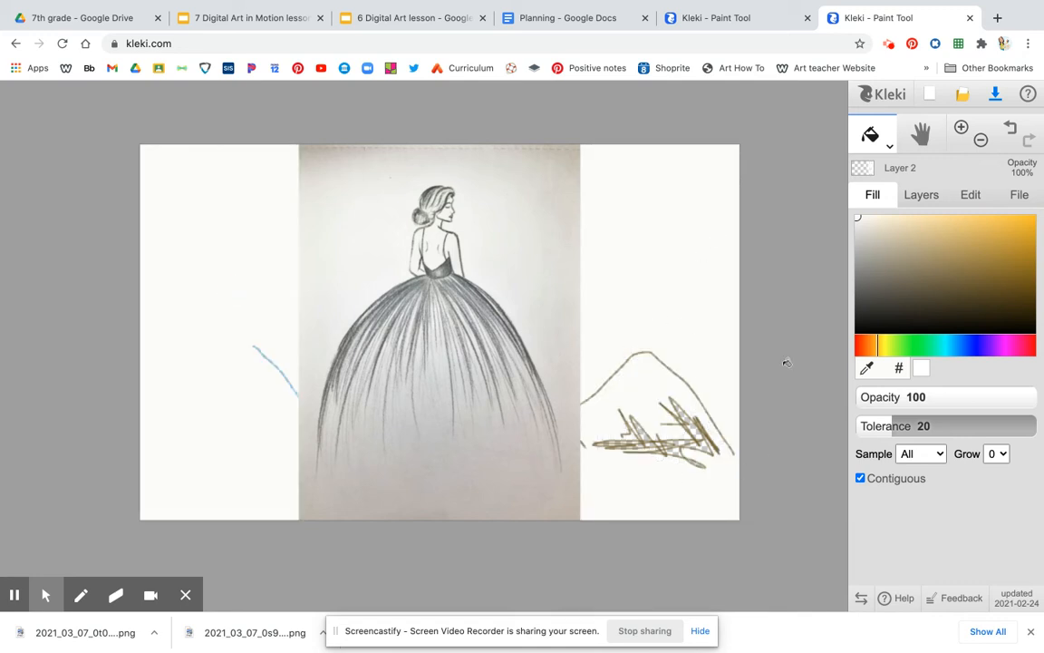
Delete the bottom layer holding the mountain sketch.
click(921, 195)
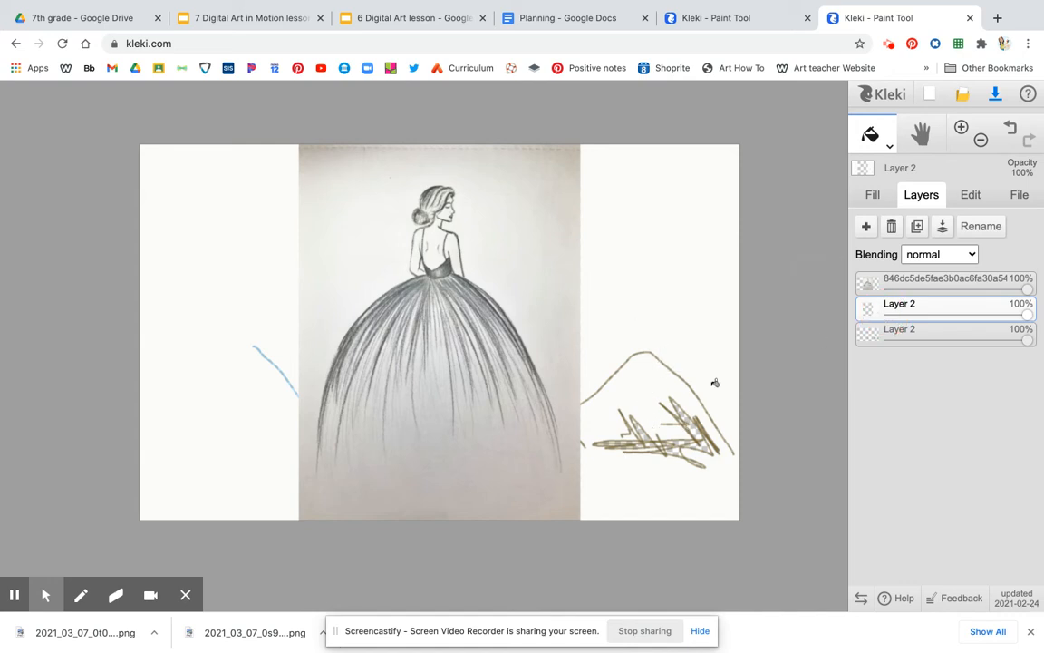
click(874, 334)
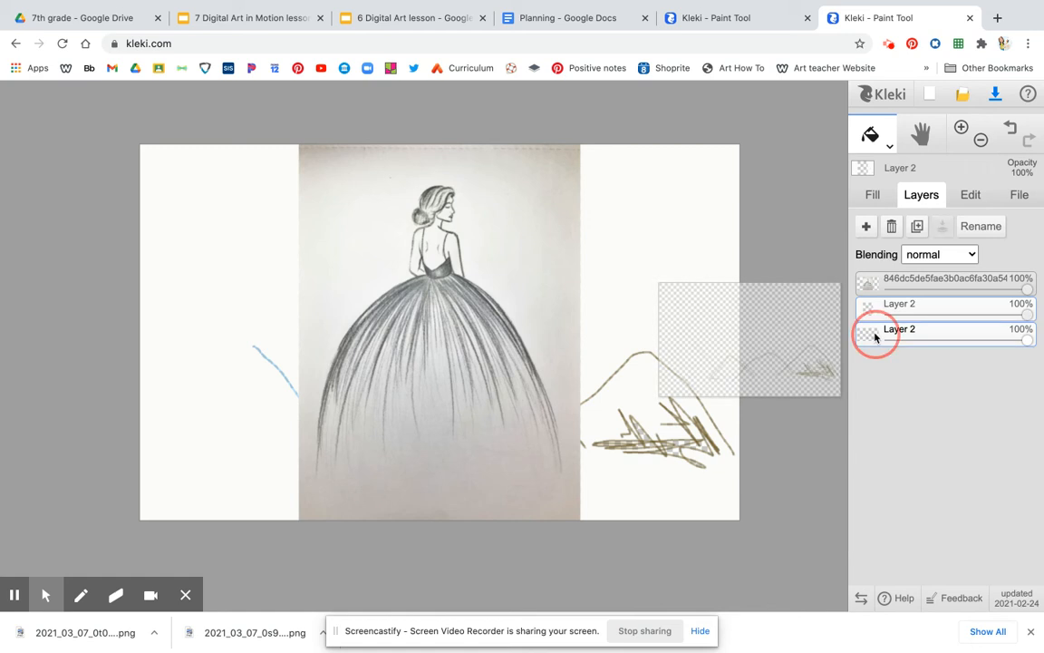
click(894, 227)
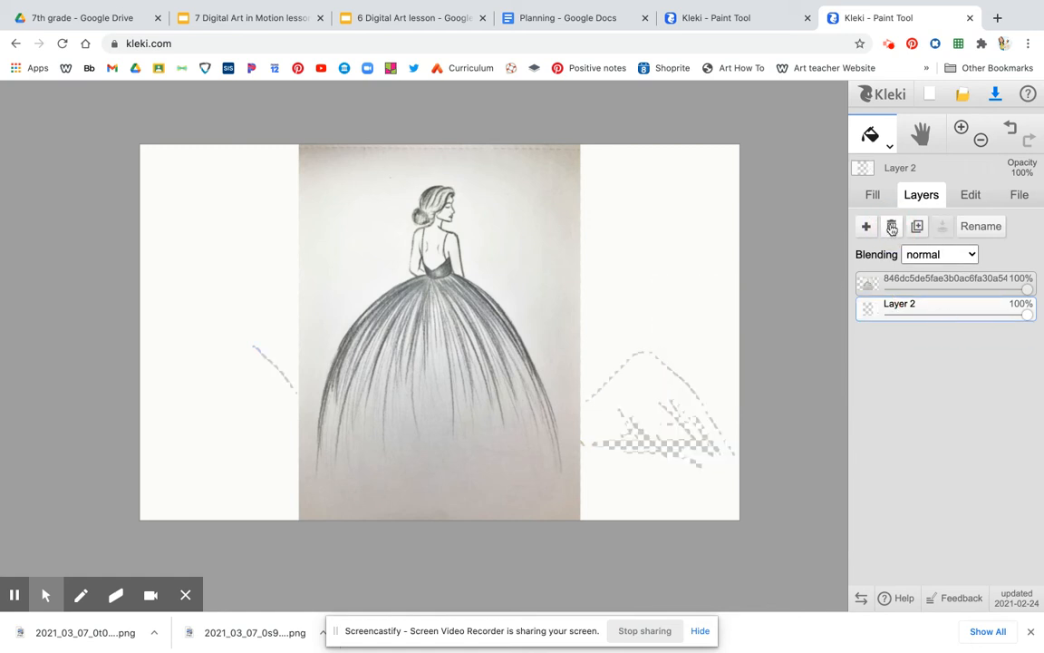
Move the white-filled Layer 2 above the dress image layer in the layer order.
click(872, 311)
click(920, 136)
drag(522, 317, 556, 309)
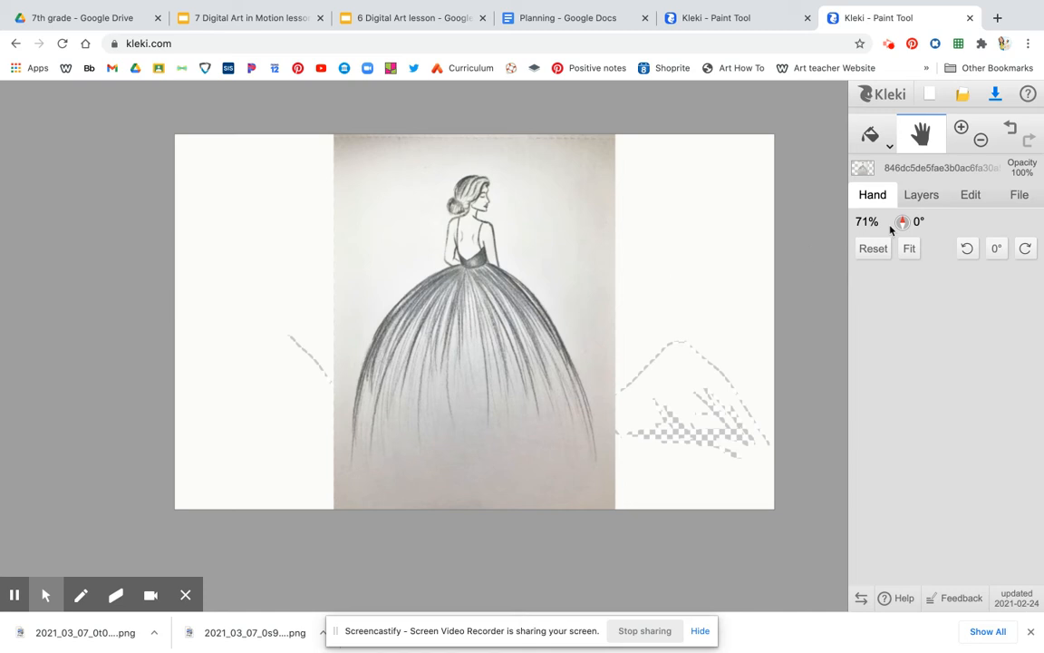
click(865, 169)
mouse_move(868, 313)
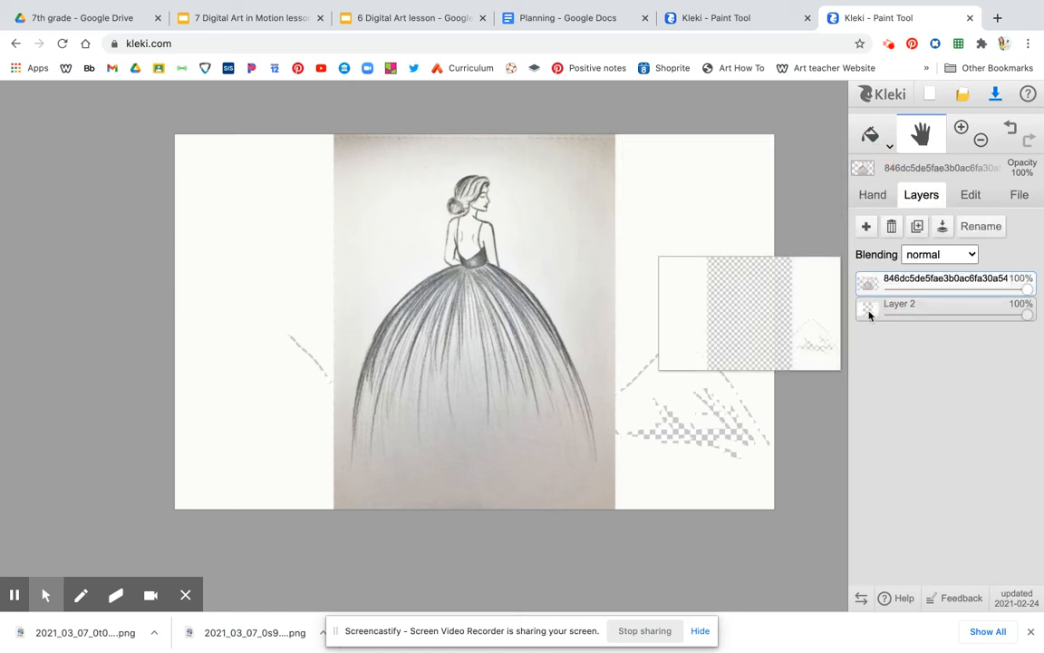
drag(866, 316, 867, 282)
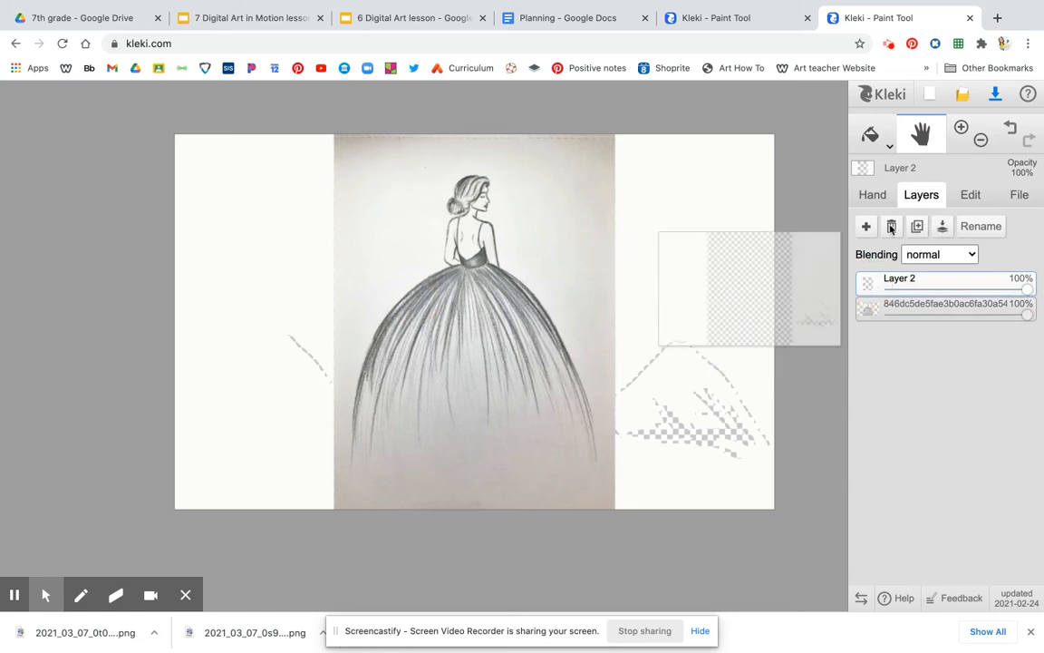
Fill the paper background around and inside the dress with white on Layer 2, covering the leftover mountain marks too.
click(869, 134)
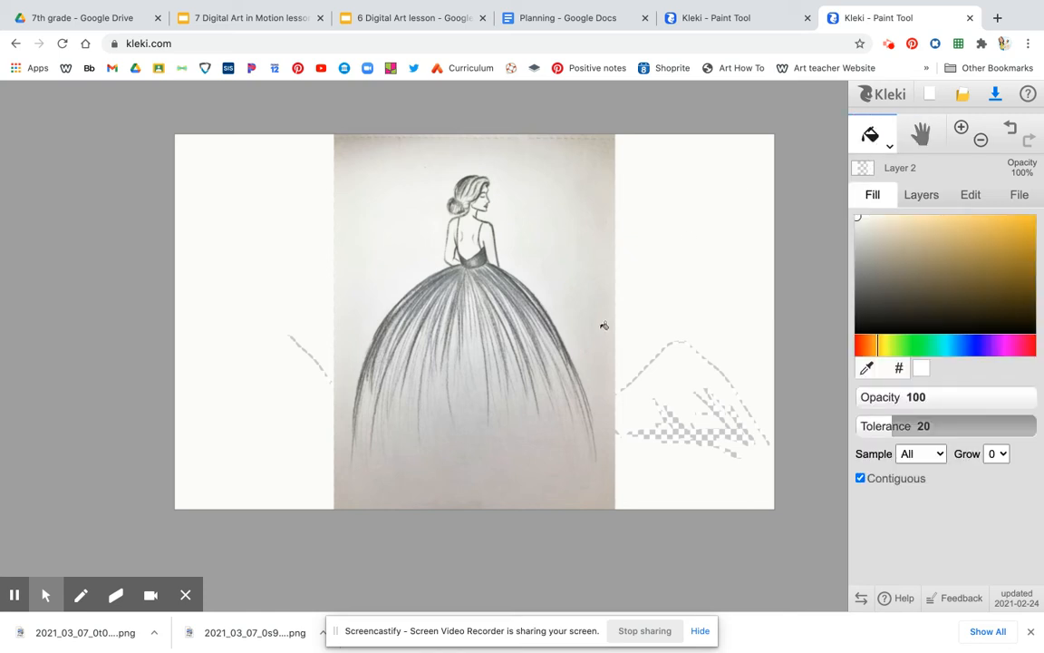
click(531, 340)
click(394, 247)
click(487, 268)
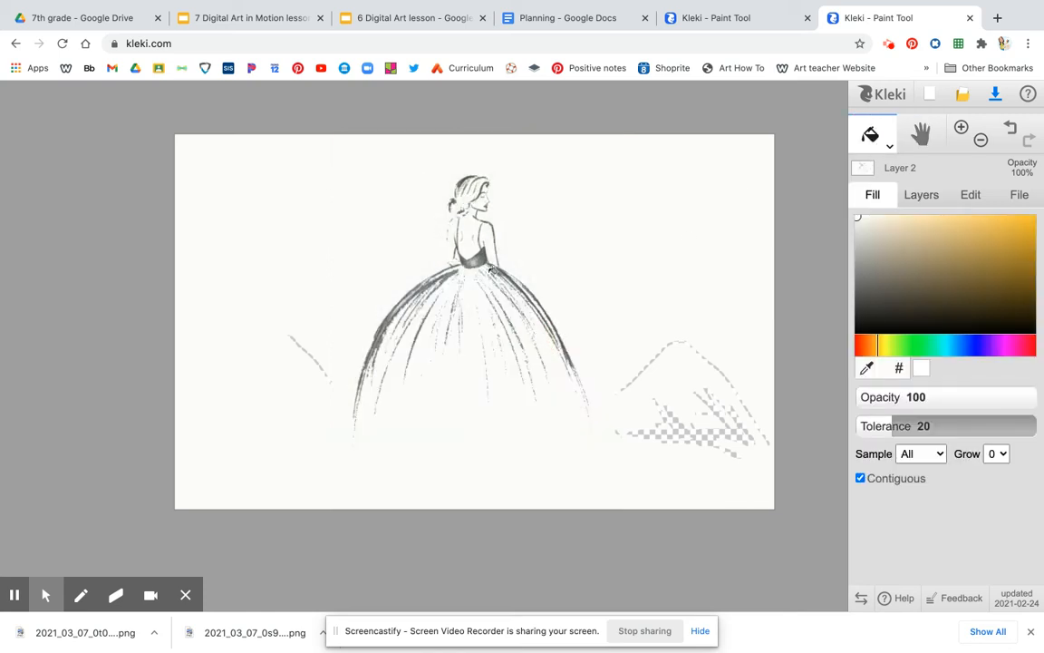
click(693, 437)
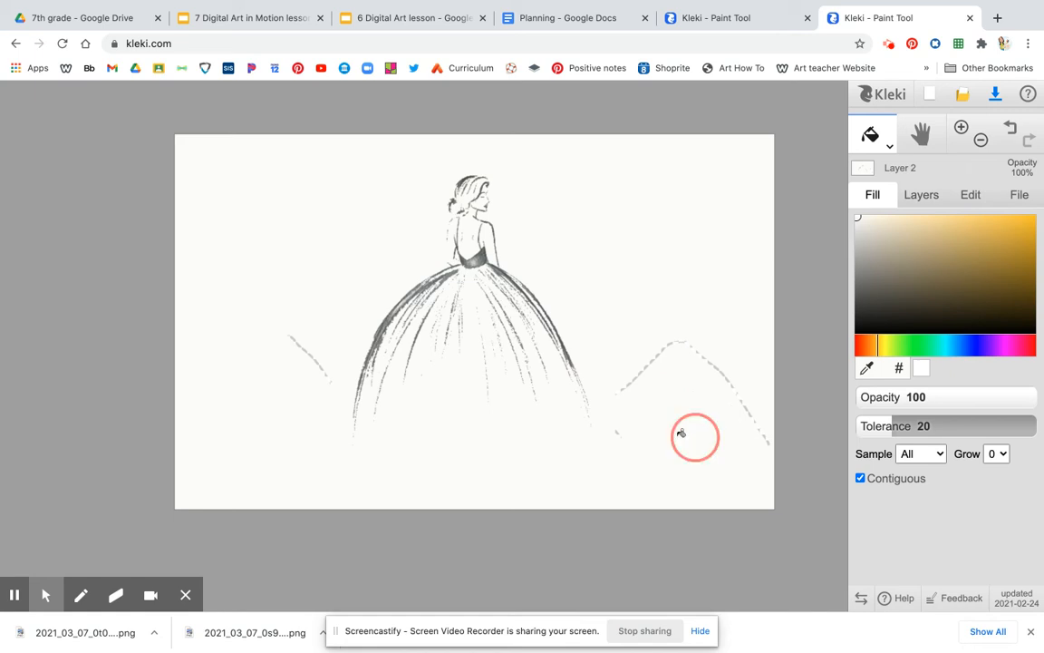
click(663, 350)
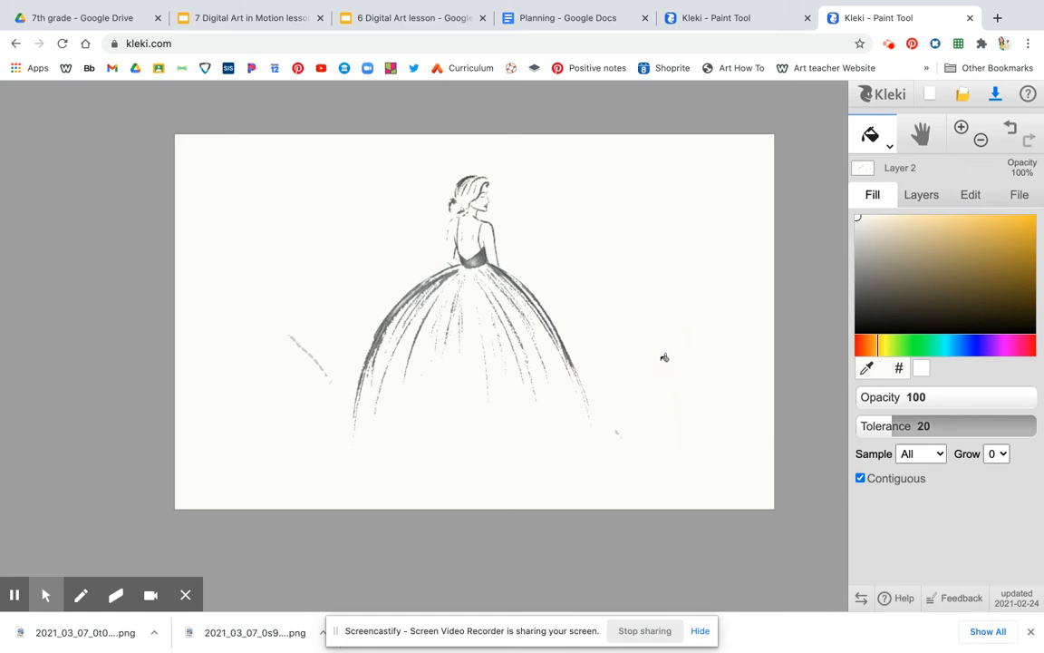
click(308, 347)
Move Layer 2 beneath the dress image layer, then add a new empty layer and place it at the top.
click(923, 198)
click(887, 308)
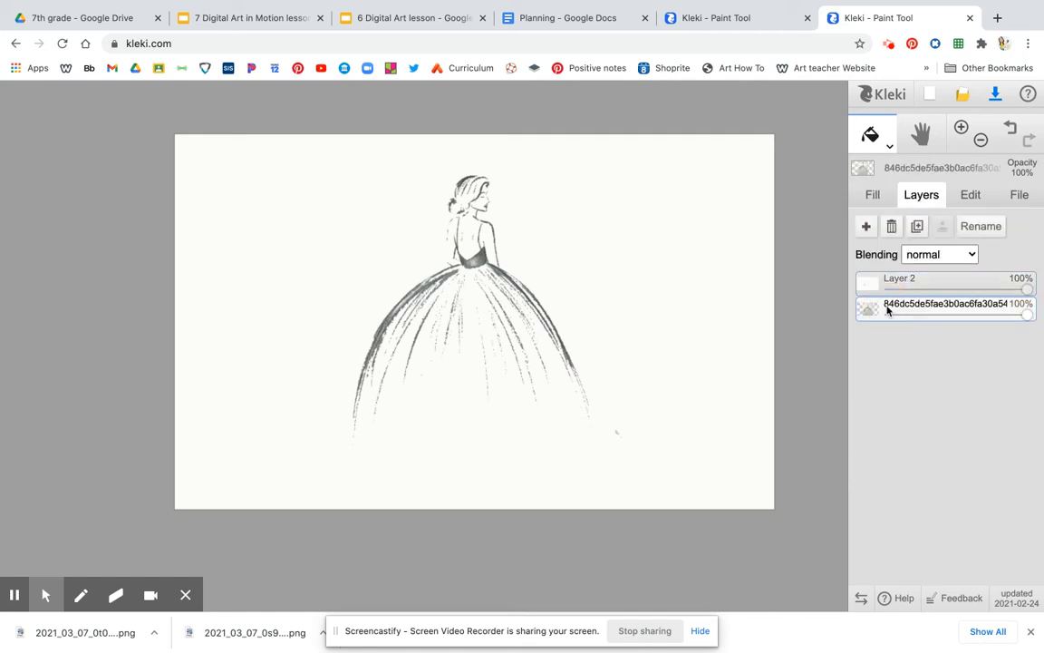
mouse_move(897, 307)
mouse_down()
mouse_move(897, 280)
mouse_move(888, 310)
mouse_move(890, 289)
mouse_up()
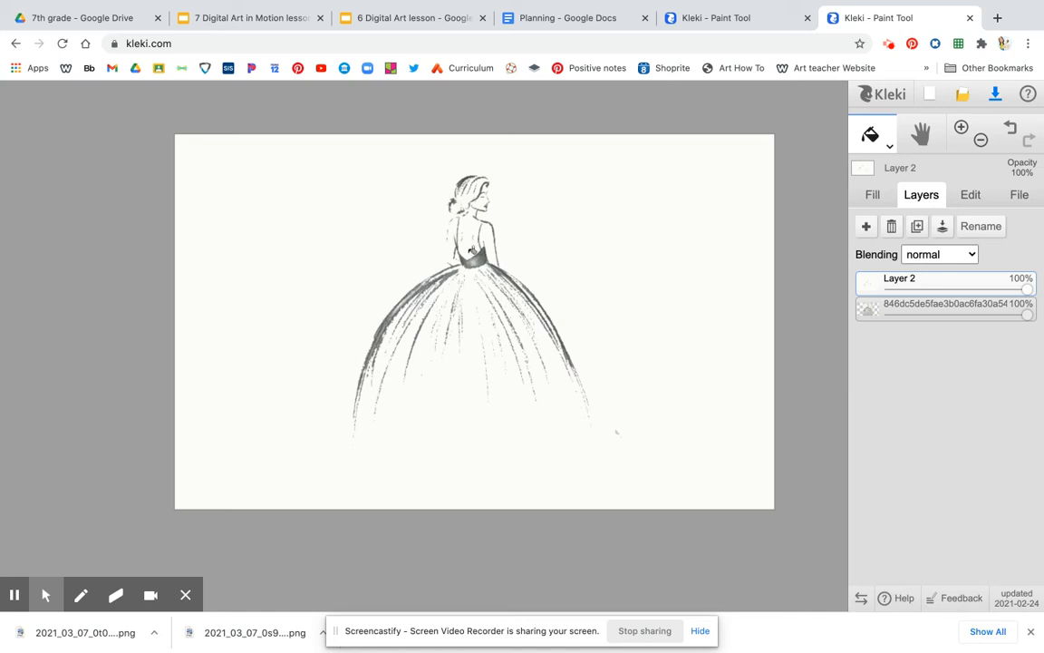
mouse_move(1027, 311)
mouse_down()
mouse_move(960, 319)
mouse_move(1038, 314)
mouse_move(1026, 287)
mouse_move(914, 303)
mouse_move(1042, 292)
mouse_up()
drag(886, 284, 886, 315)
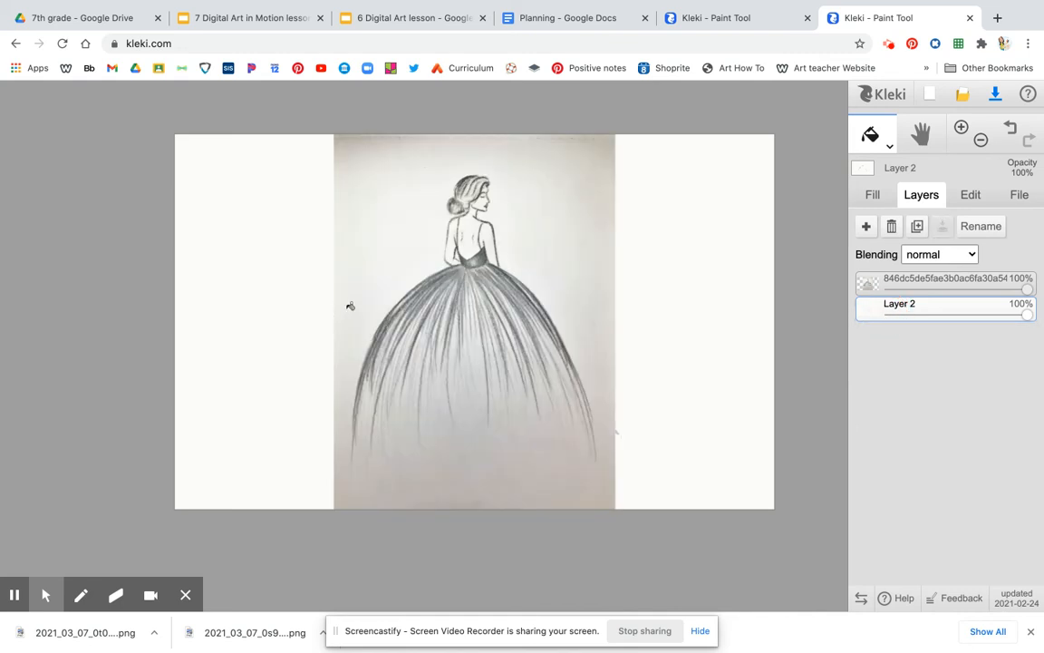
click(866, 225)
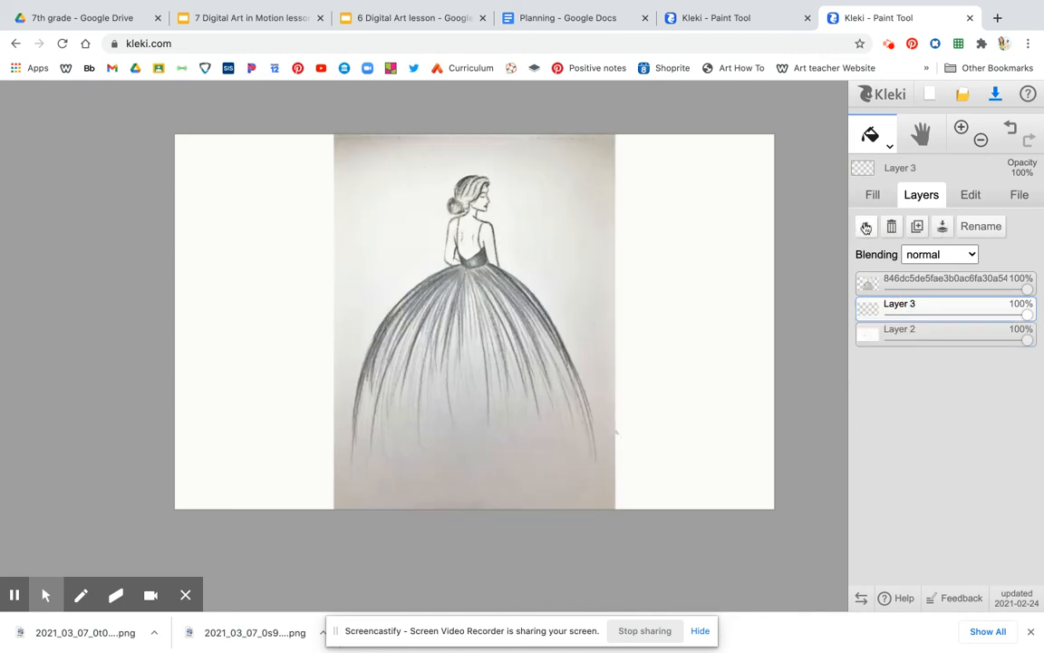
drag(886, 310, 886, 284)
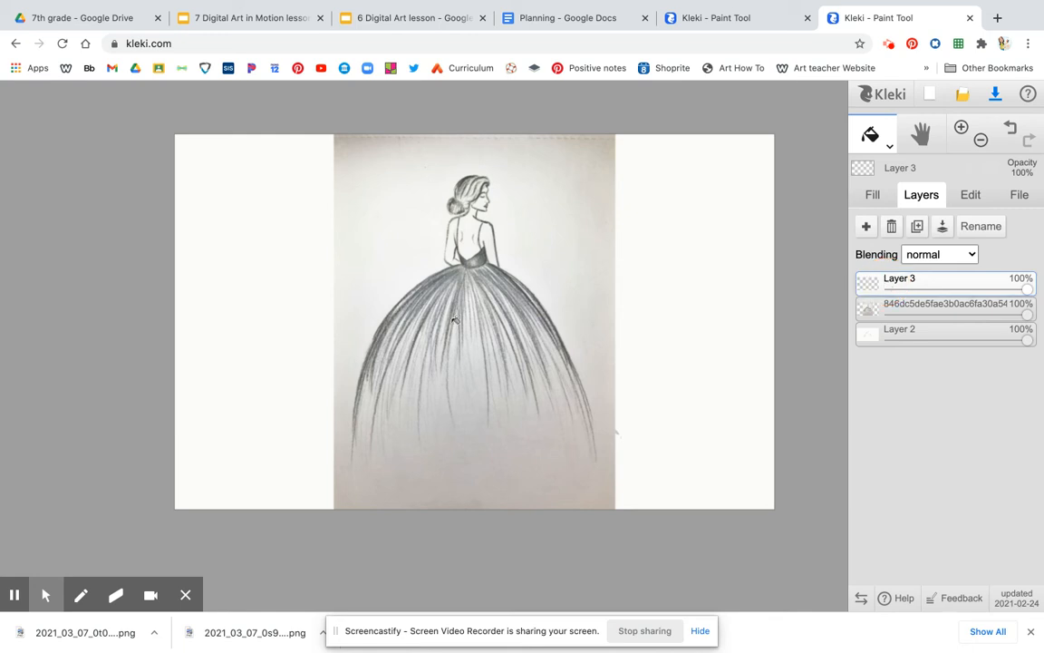
Switch from filling to the blending brush with a dark teal-blue colour and a size of 38.
click(873, 195)
click(892, 136)
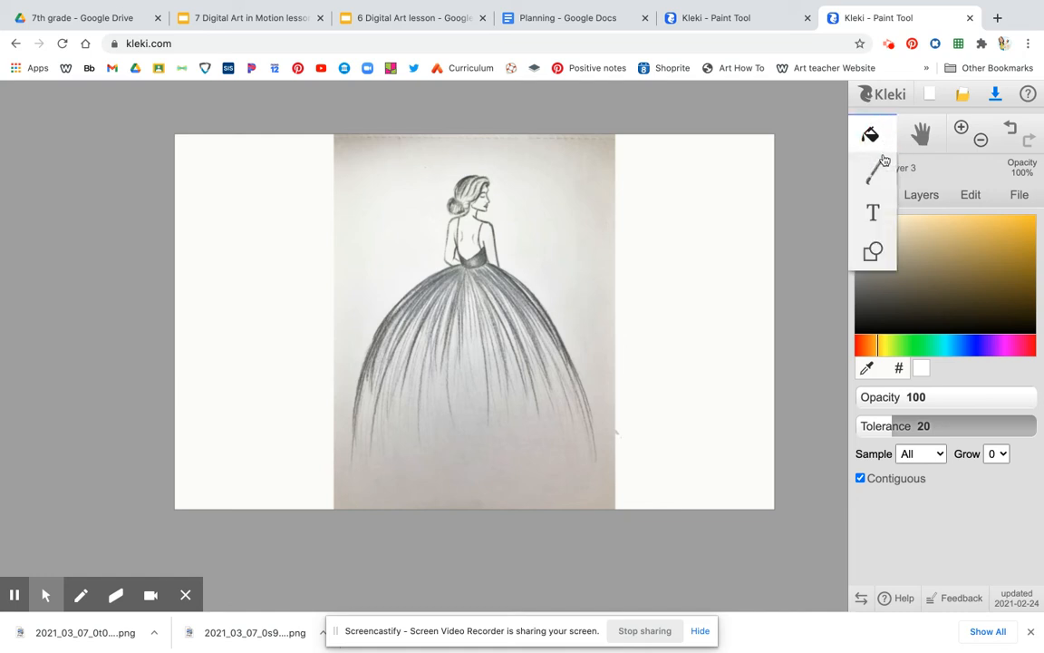
click(877, 168)
click(909, 404)
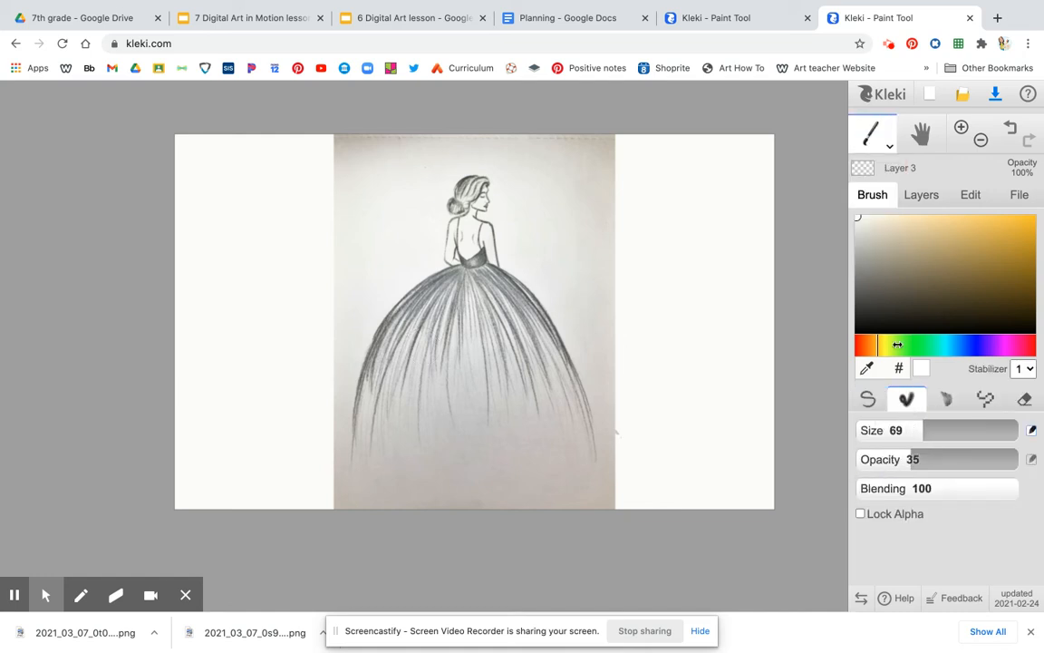
click(904, 345)
drag(950, 341, 952, 341)
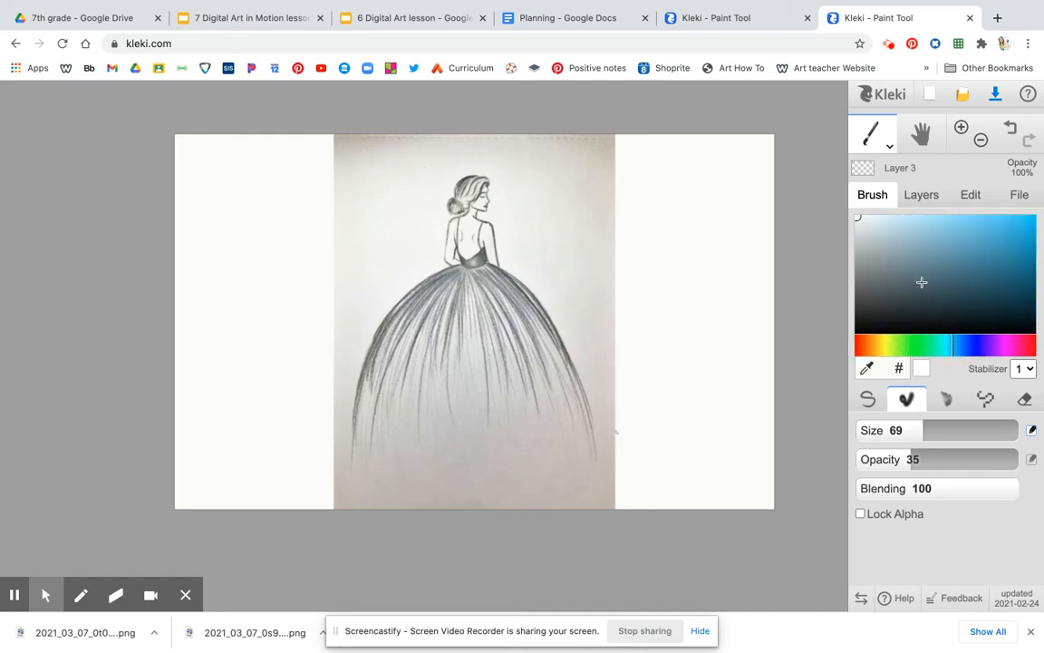
click(982, 290)
drag(918, 427, 909, 424)
Set the brush's blending to 16 and paint the upper and middle skirt dark teal-blue on Layer 3.
click(961, 126)
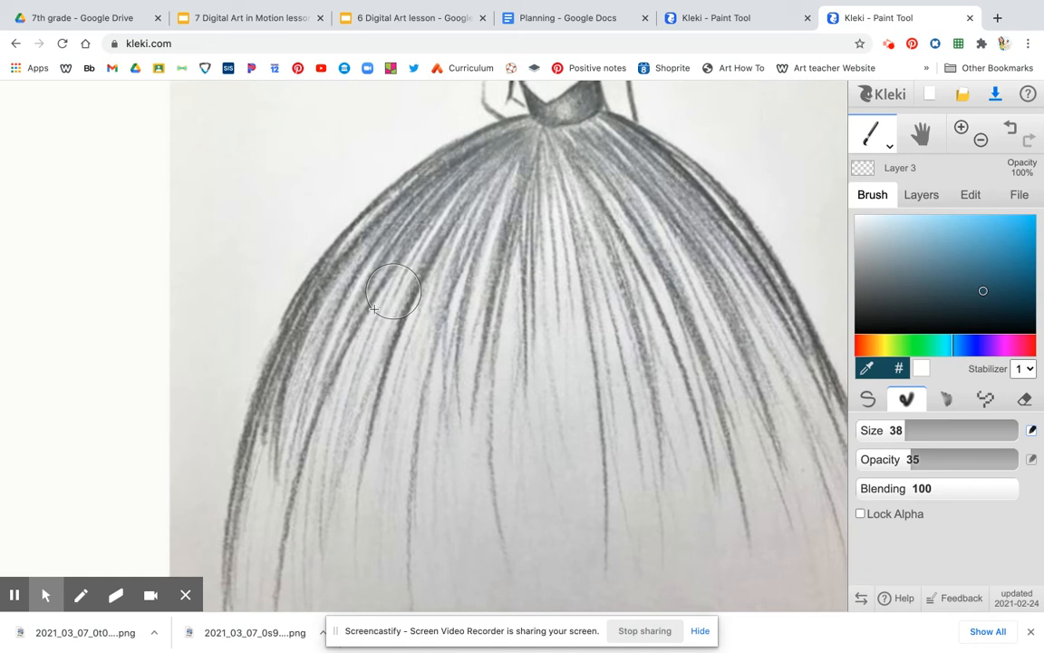
click(921, 197)
click(908, 287)
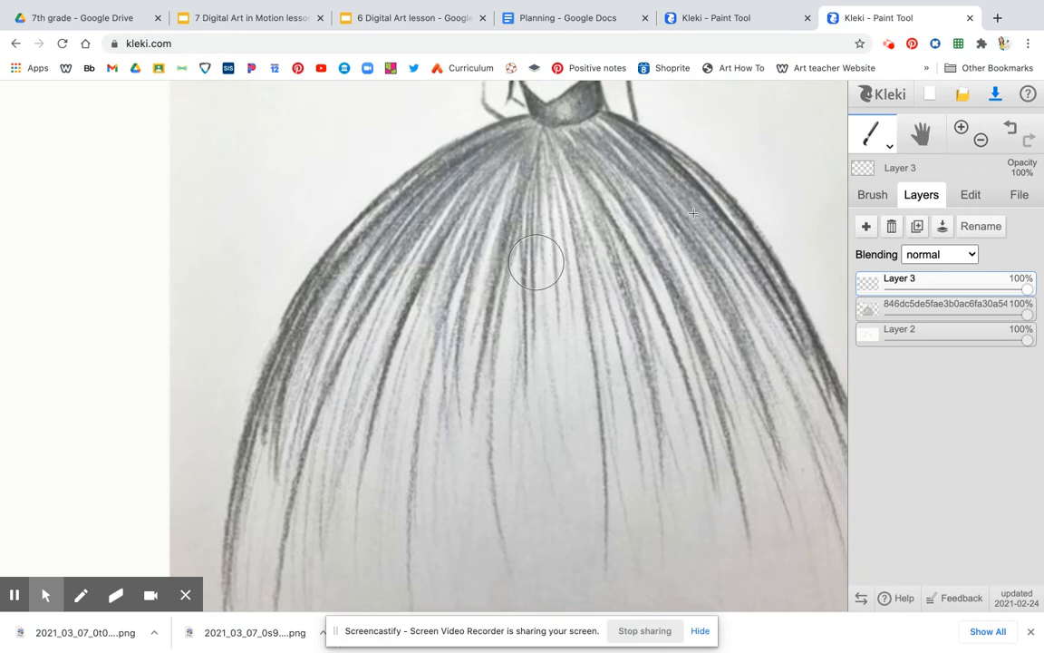
click(872, 134)
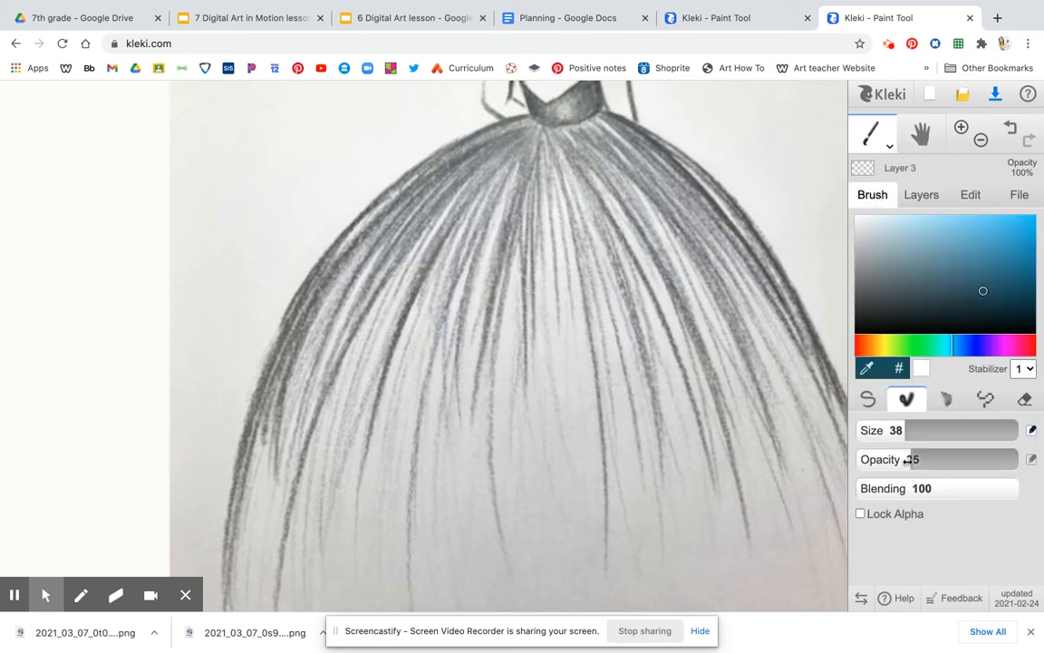
drag(1001, 494, 884, 489)
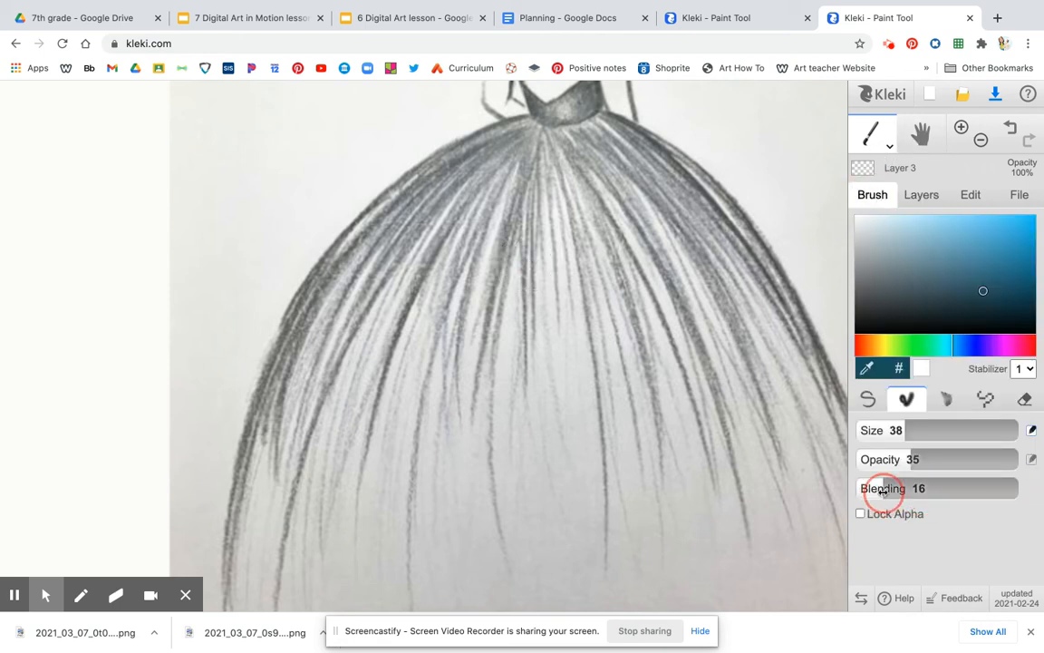
mouse_move(520, 321)
mouse_down()
mouse_move(447, 407)
mouse_move(403, 373)
mouse_move(399, 324)
mouse_move(323, 424)
mouse_move(271, 518)
mouse_move(275, 454)
mouse_move(266, 506)
mouse_move(266, 485)
mouse_move(257, 490)
mouse_move(307, 363)
mouse_move(437, 241)
mouse_move(502, 516)
mouse_move(501, 364)
mouse_move(518, 547)
mouse_move(551, 488)
mouse_move(564, 404)
mouse_move(584, 392)
mouse_move(586, 291)
mouse_move(624, 228)
mouse_move(682, 348)
mouse_move(716, 387)
mouse_move(675, 310)
mouse_move(664, 258)
mouse_move(729, 343)
mouse_move(763, 353)
mouse_move(723, 246)
mouse_move(649, 198)
mouse_move(537, 169)
mouse_move(517, 211)
mouse_move(498, 211)
mouse_move(456, 260)
mouse_move(412, 251)
mouse_move(367, 272)
mouse_move(377, 247)
mouse_move(314, 336)
mouse_move(296, 398)
mouse_move(468, 201)
mouse_move(562, 174)
mouse_move(673, 313)
mouse_move(614, 291)
mouse_move(551, 289)
mouse_move(526, 411)
mouse_move(471, 453)
mouse_move(441, 436)
mouse_move(384, 529)
mouse_up()
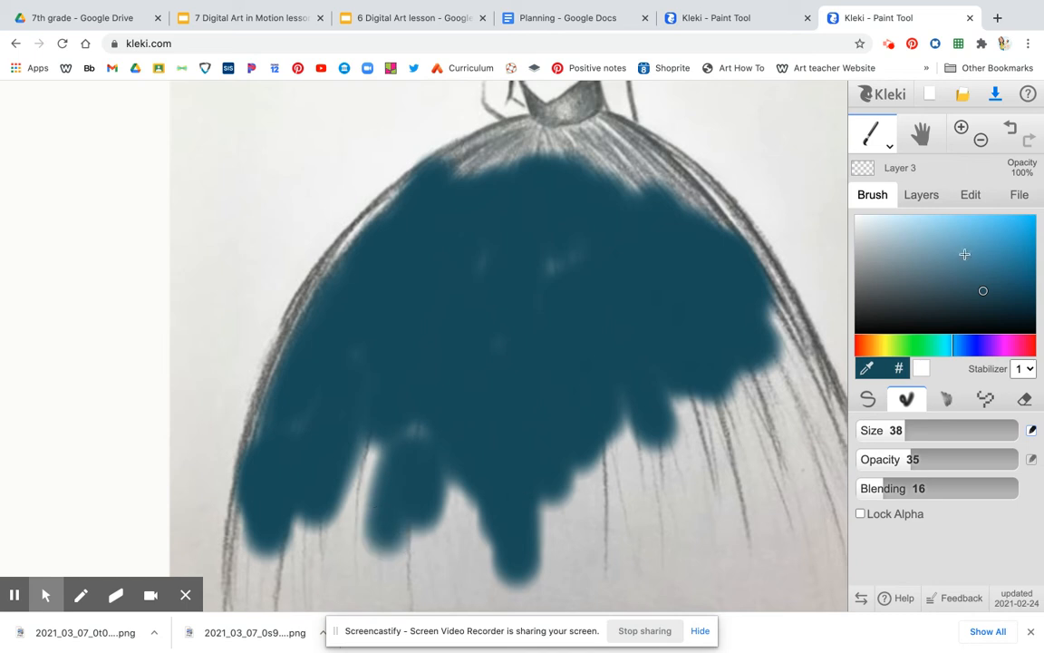
mouse_move(417, 426)
mouse_down()
mouse_move(399, 426)
mouse_move(351, 468)
mouse_move(318, 435)
mouse_up()
Draw thin fold lines down the painted skirt with a darker blue-black at brush size 2.
click(971, 312)
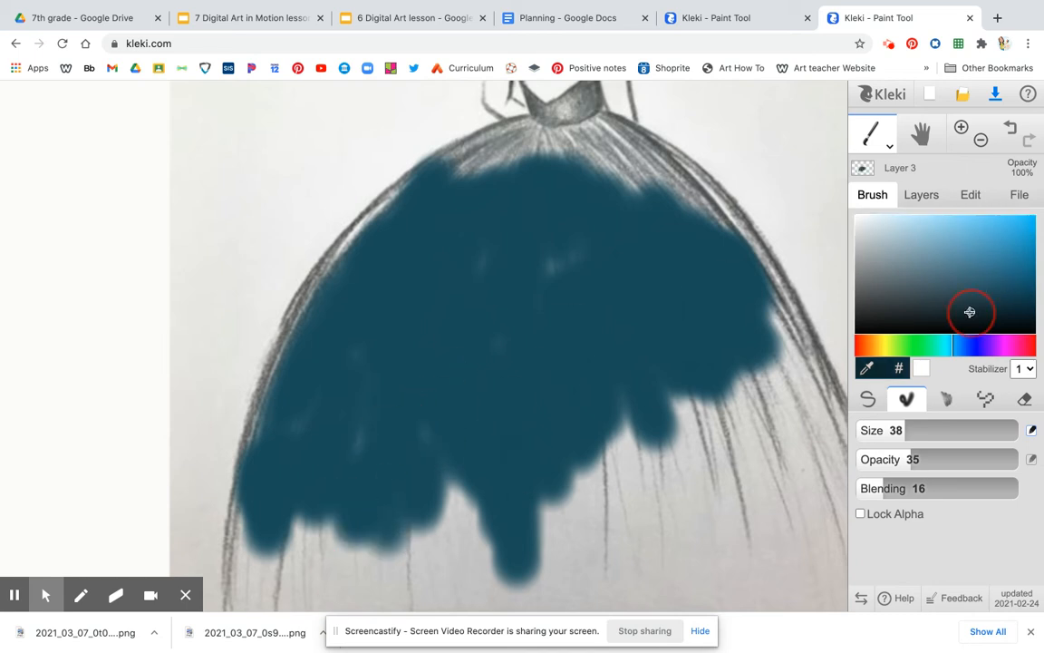
drag(904, 430, 863, 430)
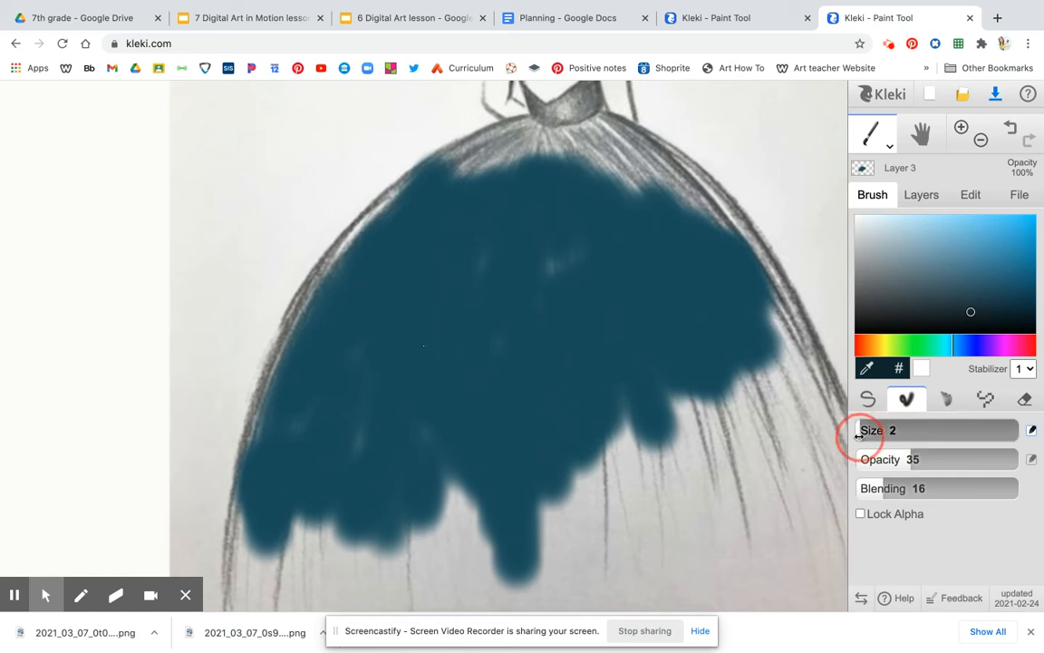
mouse_move(520, 196)
mouse_down()
mouse_move(499, 231)
mouse_move(435, 457)
mouse_move(500, 193)
mouse_move(443, 397)
mouse_up()
drag(458, 224, 393, 388)
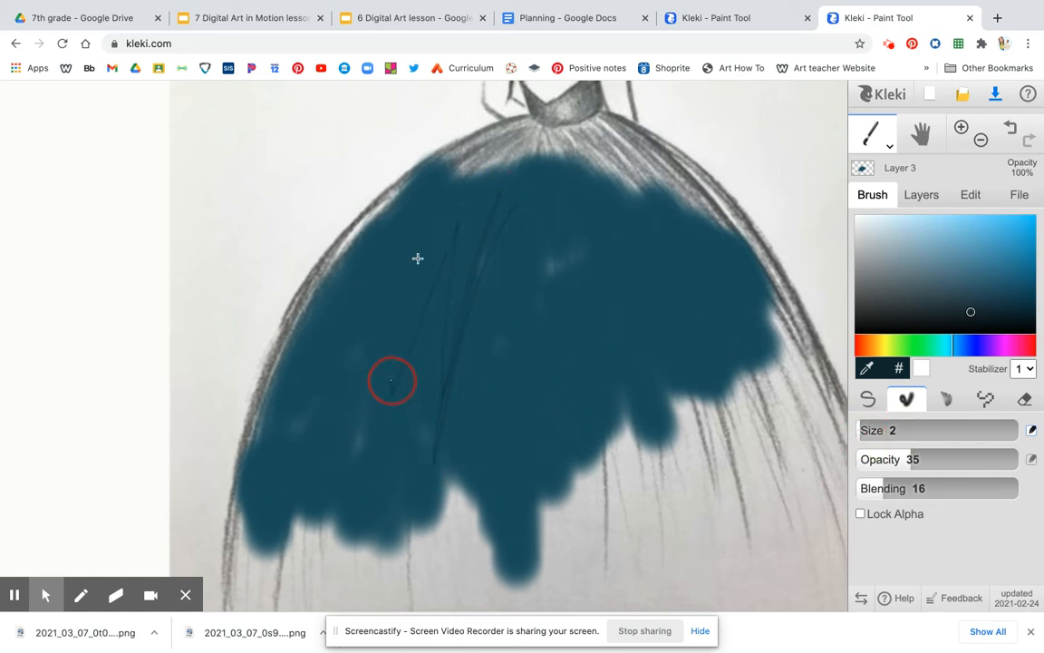
drag(432, 204, 381, 286)
drag(553, 453, 550, 490)
drag(584, 264, 605, 458)
mouse_move(594, 296)
mouse_down()
mouse_move(599, 349)
mouse_move(620, 476)
mouse_up()
drag(605, 288, 646, 430)
drag(624, 276, 676, 390)
drag(630, 235, 725, 371)
drag(665, 240, 751, 346)
drag(664, 208, 798, 374)
drag(699, 213, 776, 308)
mouse_move(666, 194)
mouse_down()
mouse_move(594, 171)
mouse_move(559, 279)
mouse_move(519, 352)
mouse_move(506, 441)
mouse_move(511, 222)
mouse_move(442, 189)
mouse_up()
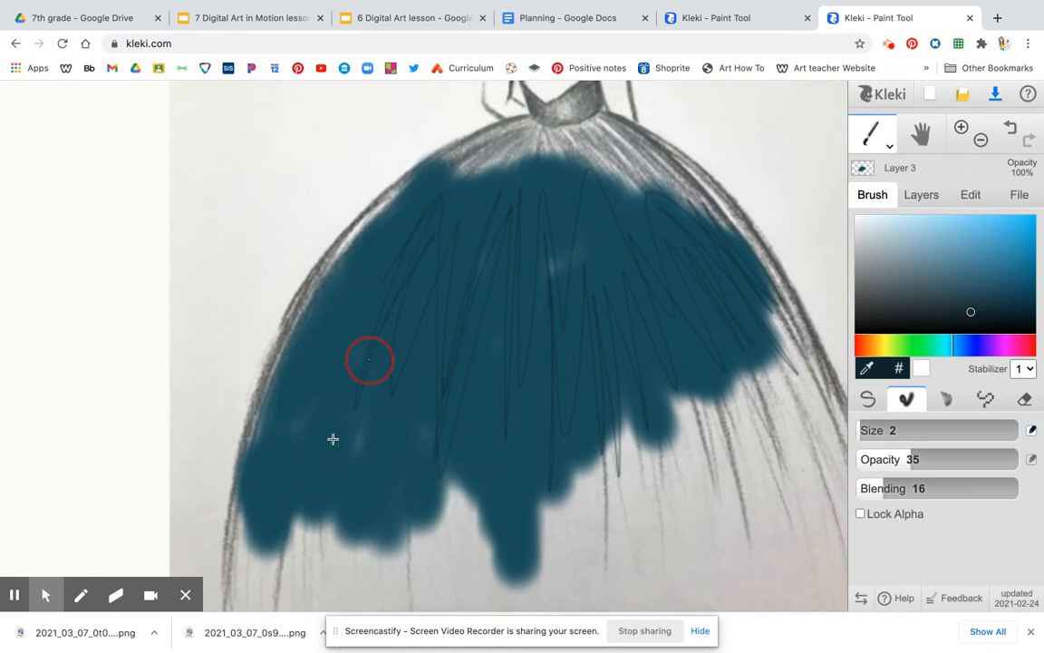
Paint the lower part and outer edge of the skirt light blue with a much larger brush.
mouse_move(970, 312)
mouse_down()
mouse_move(942, 249)
mouse_move(912, 240)
mouse_up()
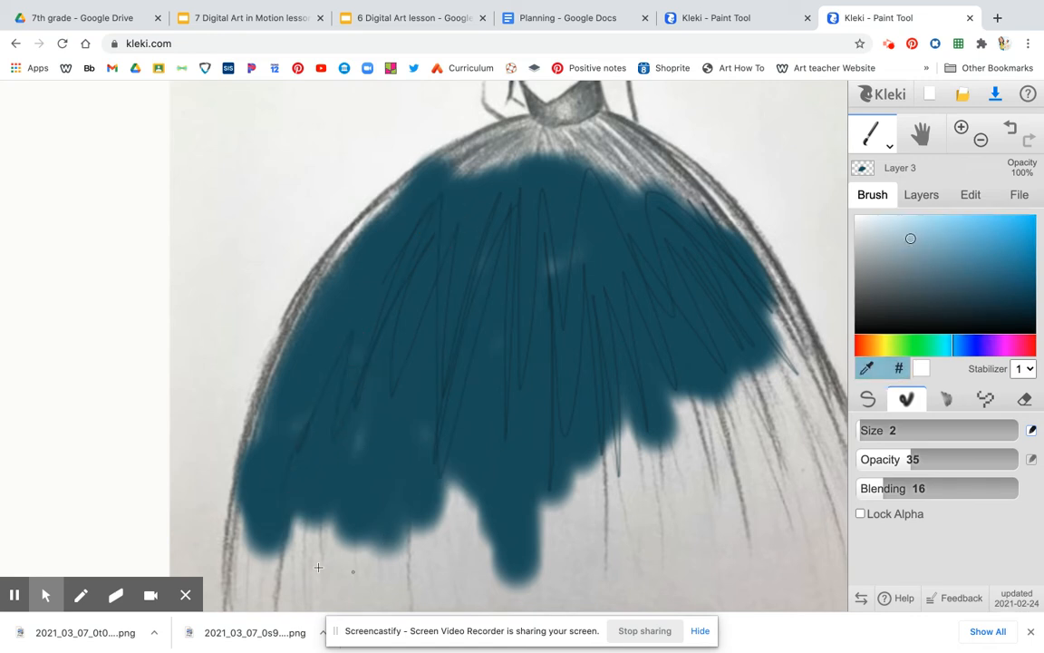
drag(863, 430, 927, 430)
mouse_move(294, 589)
mouse_down()
mouse_move(268, 572)
mouse_move(258, 590)
mouse_move(331, 586)
mouse_move(414, 607)
mouse_move(435, 524)
mouse_move(492, 553)
mouse_move(512, 472)
mouse_move(522, 472)
mouse_move(561, 471)
mouse_move(613, 594)
mouse_move(633, 493)
mouse_move(676, 476)
mouse_move(726, 523)
mouse_move(743, 497)
mouse_move(795, 550)
mouse_move(764, 451)
mouse_move(763, 366)
mouse_move(785, 406)
mouse_move(766, 352)
mouse_up()
Paint the unpainted upper-left edge of the skirt dark blue with the brush at size 6.
click(988, 297)
drag(934, 430, 869, 430)
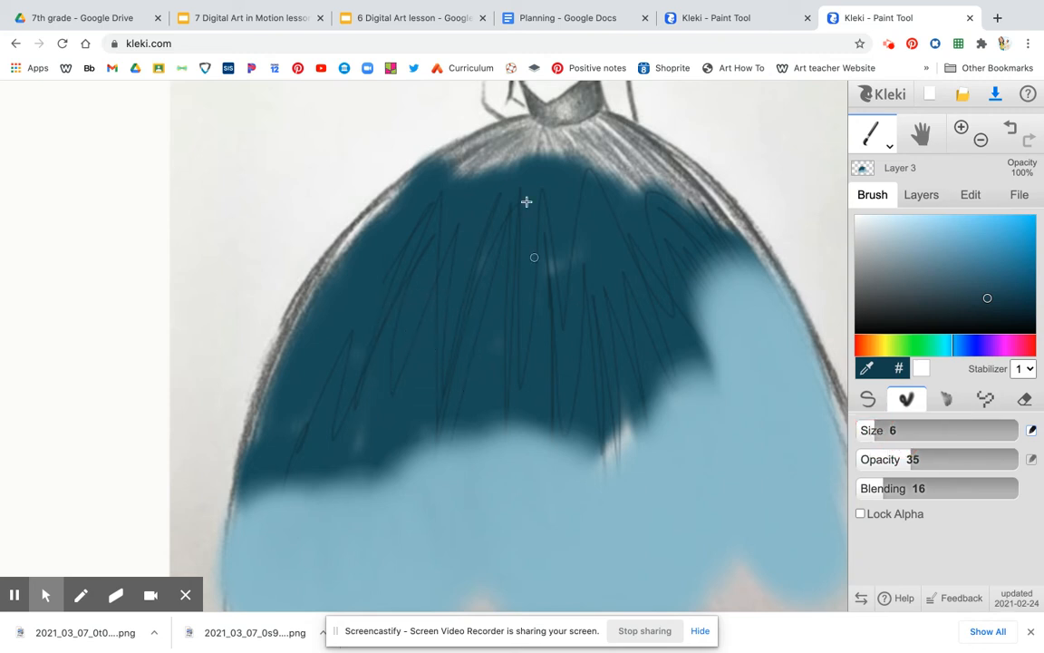
drag(458, 178, 486, 140)
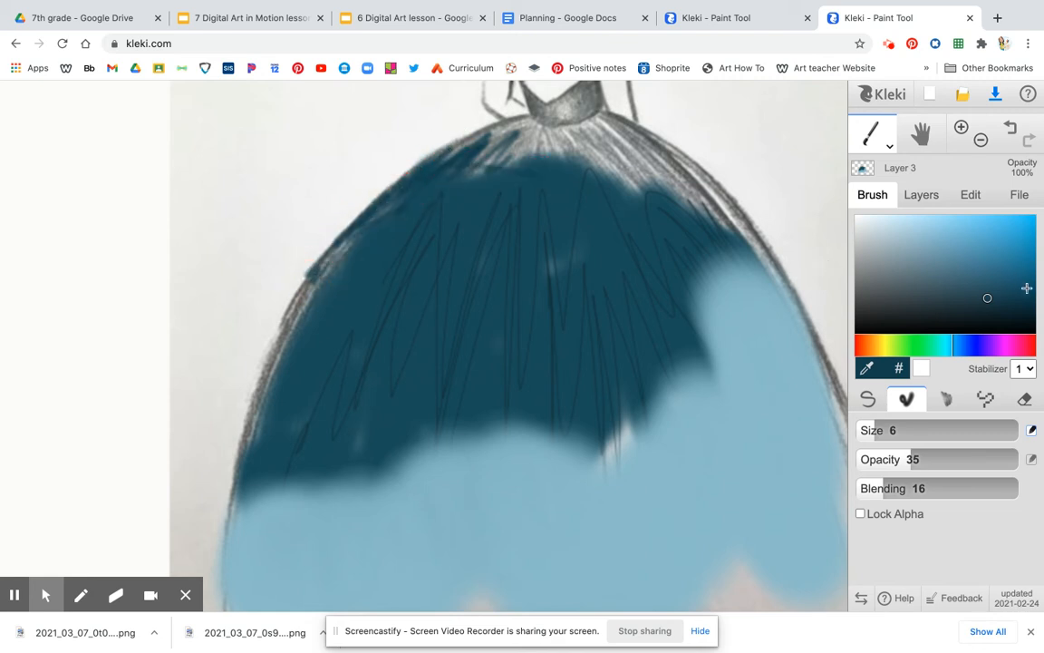
Paint near-black blue strokes along the skirt's waistline at size 6, and over its lower dark edge at size 17 with blending 62.
click(1024, 318)
mouse_move(696, 244)
mouse_down()
mouse_move(701, 216)
mouse_move(609, 148)
mouse_move(661, 153)
mouse_up()
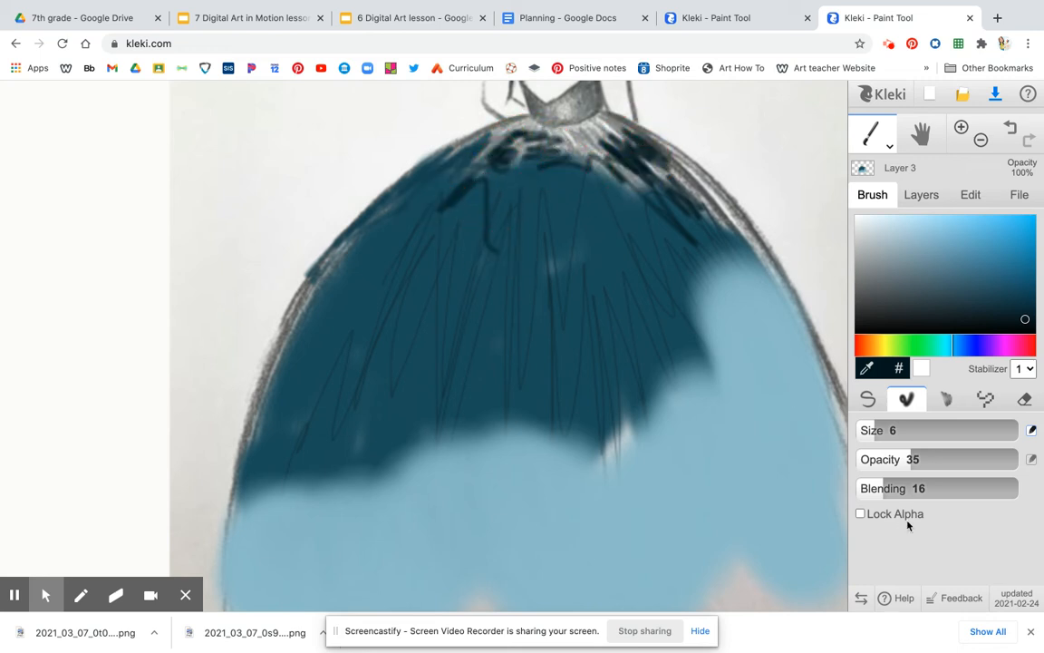
drag(883, 489, 956, 485)
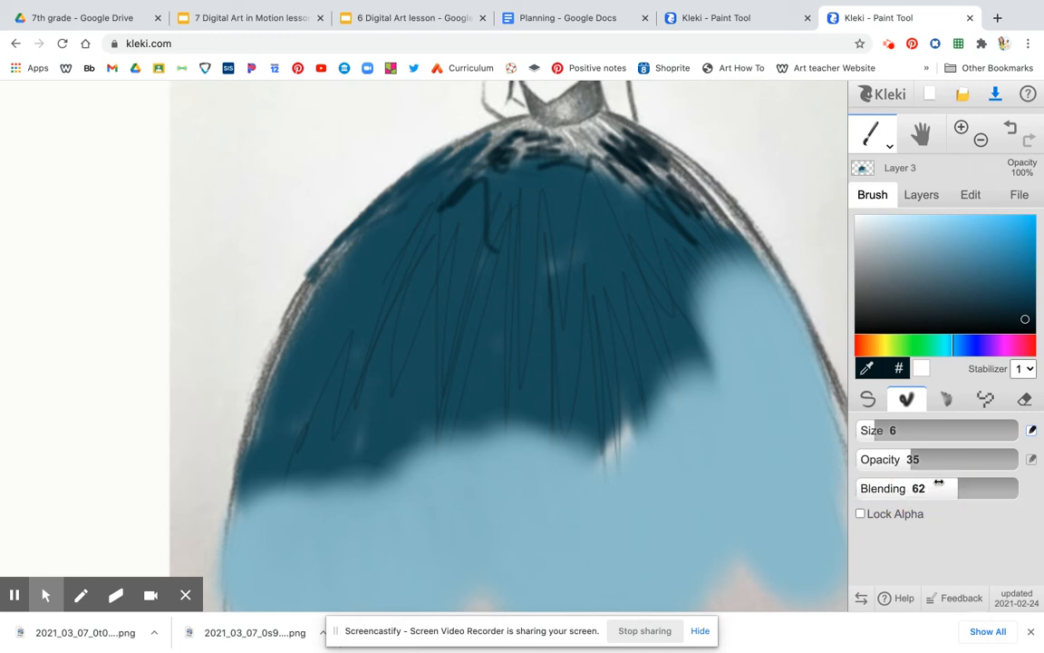
drag(868, 432, 890, 431)
mouse_move(600, 365)
mouse_down()
mouse_move(624, 420)
mouse_move(622, 441)
mouse_up()
Set the brush to opacity 13 and blending 98, and lightly smudge the border between the skirt's dark and light blue.
drag(918, 459, 869, 459)
click(971, 488)
drag(971, 488, 1014, 485)
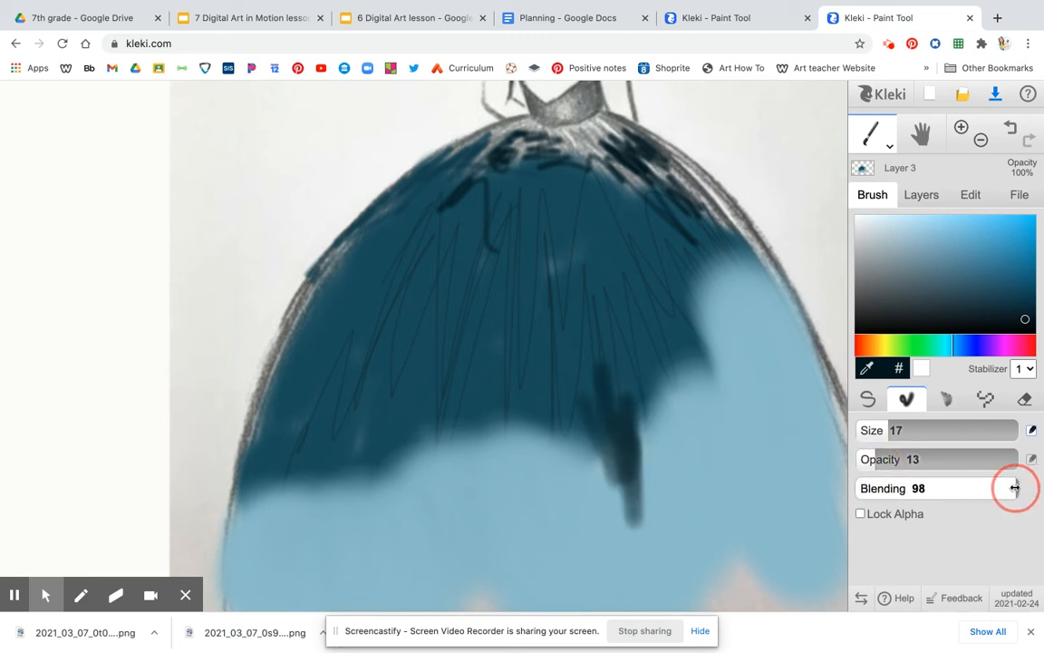
mouse_move(437, 442)
mouse_down()
mouse_move(538, 426)
mouse_move(562, 412)
mouse_up()
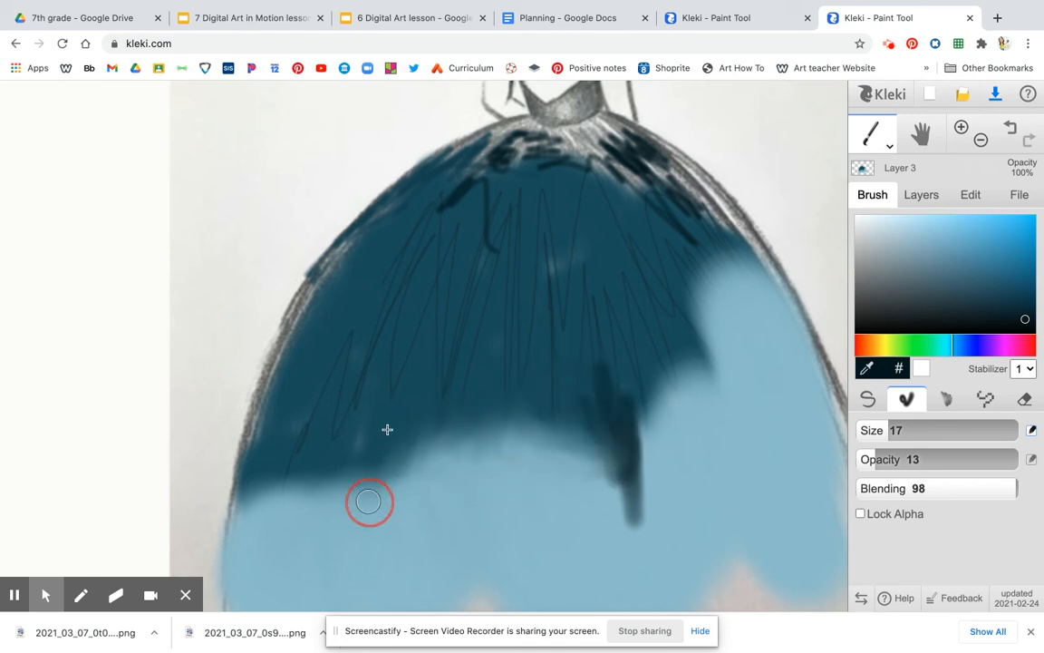
drag(462, 457, 800, 501)
Raise the brush opacity to 47 and pull the dark blue down into the light blue across the skirt's left half.
drag(870, 460, 933, 456)
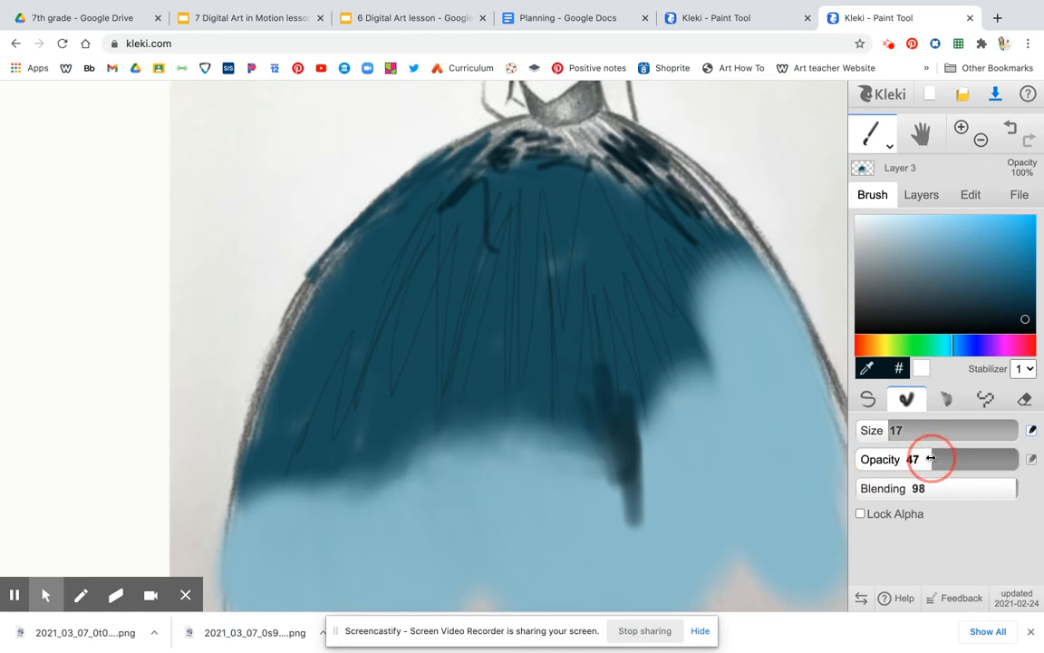
mouse_move(534, 442)
mouse_down()
mouse_move(540, 493)
mouse_move(508, 457)
mouse_move(489, 476)
mouse_move(464, 465)
mouse_move(458, 438)
mouse_move(402, 473)
mouse_move(363, 478)
mouse_move(361, 445)
mouse_move(387, 443)
mouse_move(332, 505)
mouse_up()
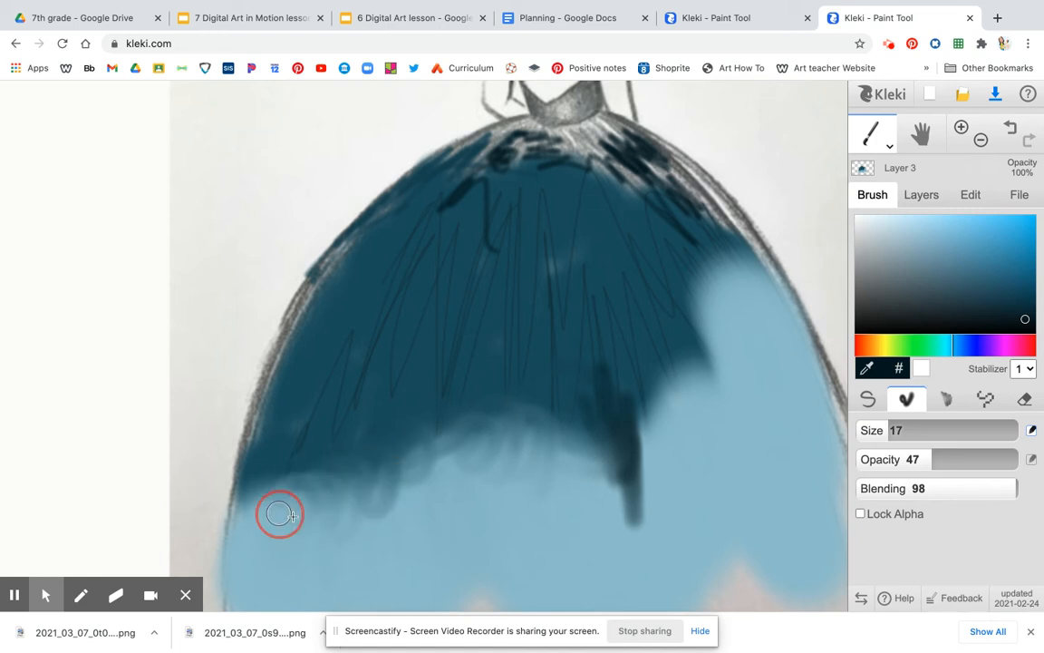
mouse_move(375, 465)
mouse_down()
mouse_move(456, 453)
mouse_move(456, 461)
mouse_move(504, 462)
mouse_move(459, 509)
mouse_move(388, 496)
mouse_up()
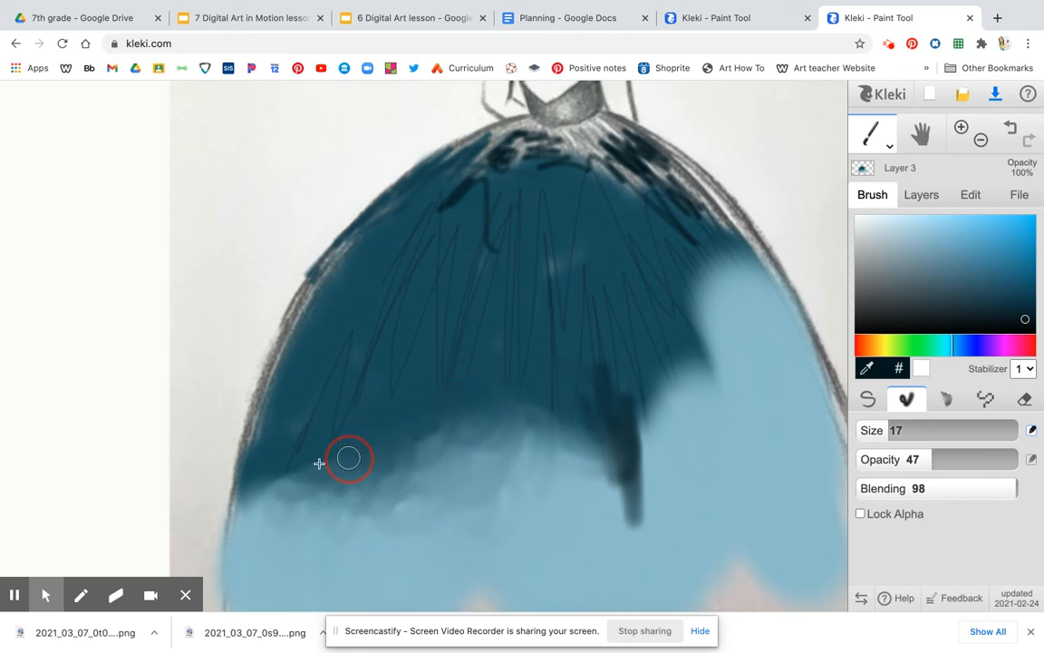
mouse_move(302, 470)
mouse_down()
mouse_move(269, 521)
mouse_move(269, 497)
mouse_move(237, 540)
mouse_up()
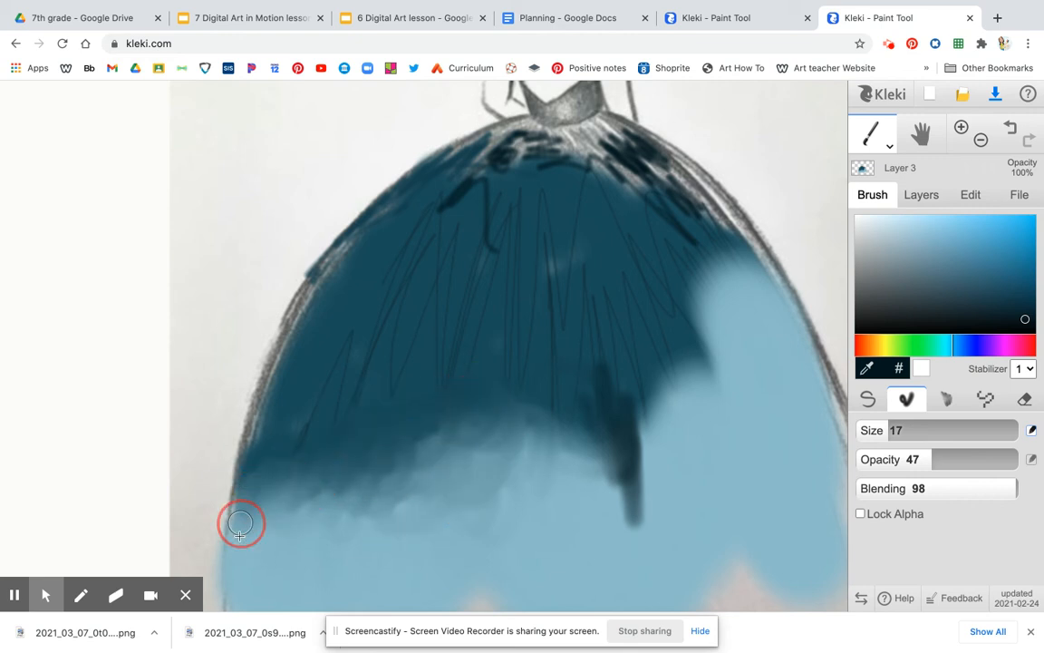
mouse_move(316, 502)
mouse_down()
mouse_move(337, 480)
mouse_move(379, 465)
mouse_move(398, 484)
mouse_move(415, 450)
mouse_move(458, 451)
mouse_move(489, 413)
mouse_move(490, 336)
mouse_up()
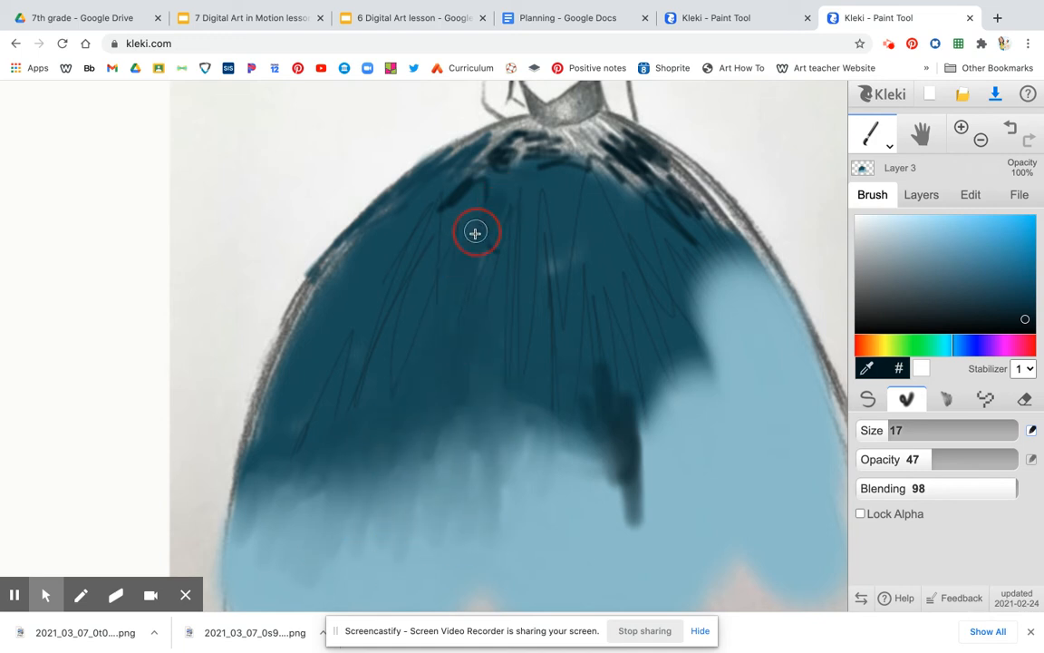
Blend the near-black strokes and thin fold lines into the dark blue across the upper skirt below the waist.
mouse_move(458, 189)
mouse_down()
mouse_move(505, 161)
mouse_move(562, 163)
mouse_up()
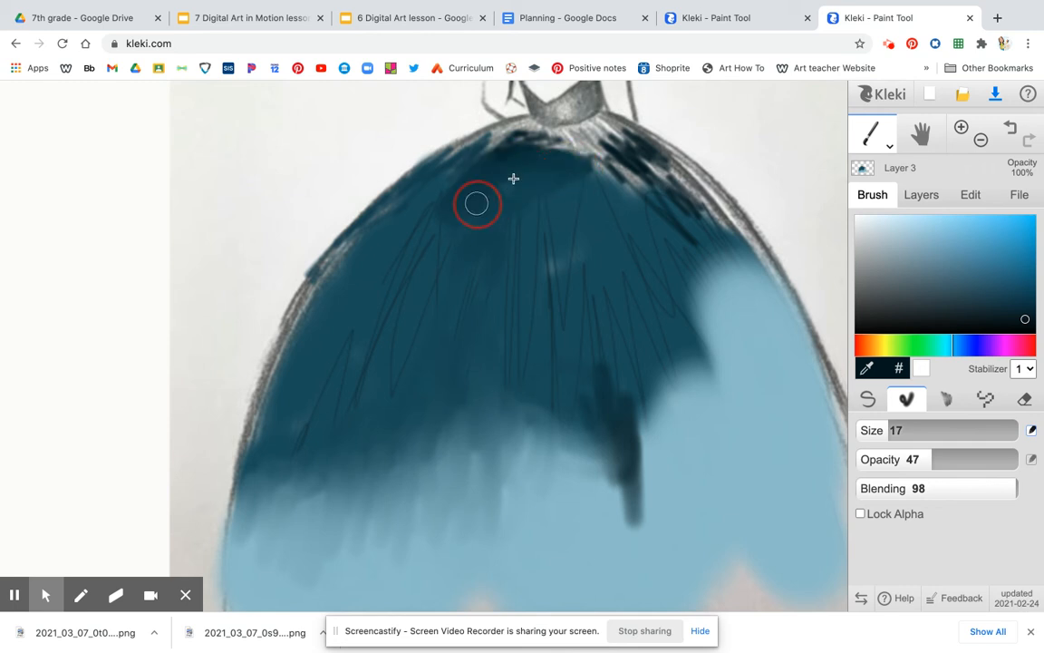
drag(416, 202, 449, 160)
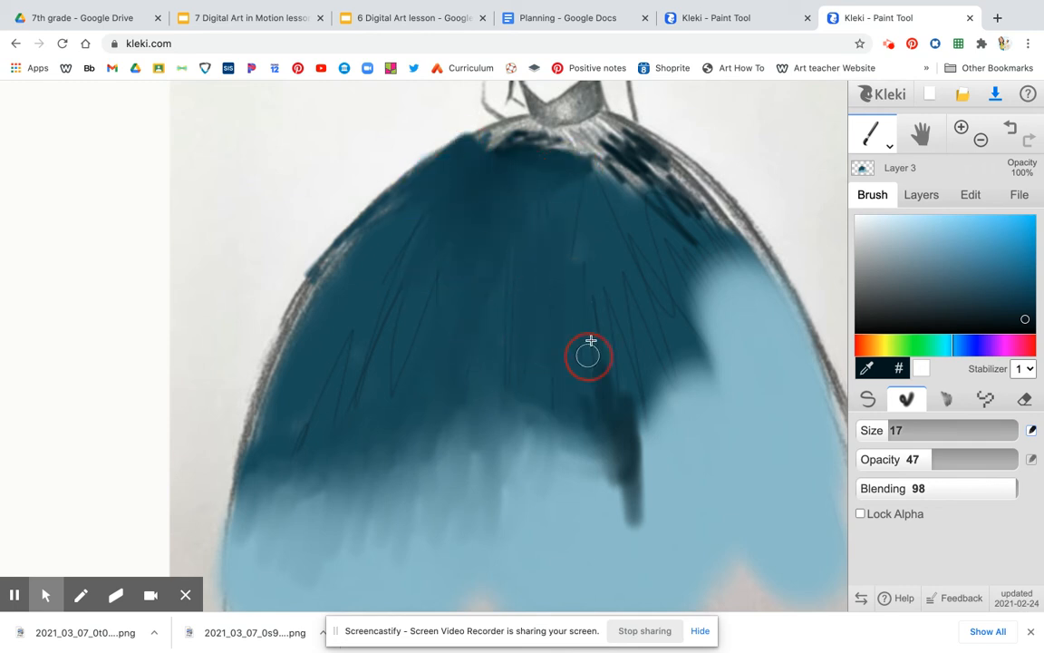
mouse_move(635, 161)
mouse_down()
mouse_move(674, 210)
mouse_move(668, 238)
mouse_up()
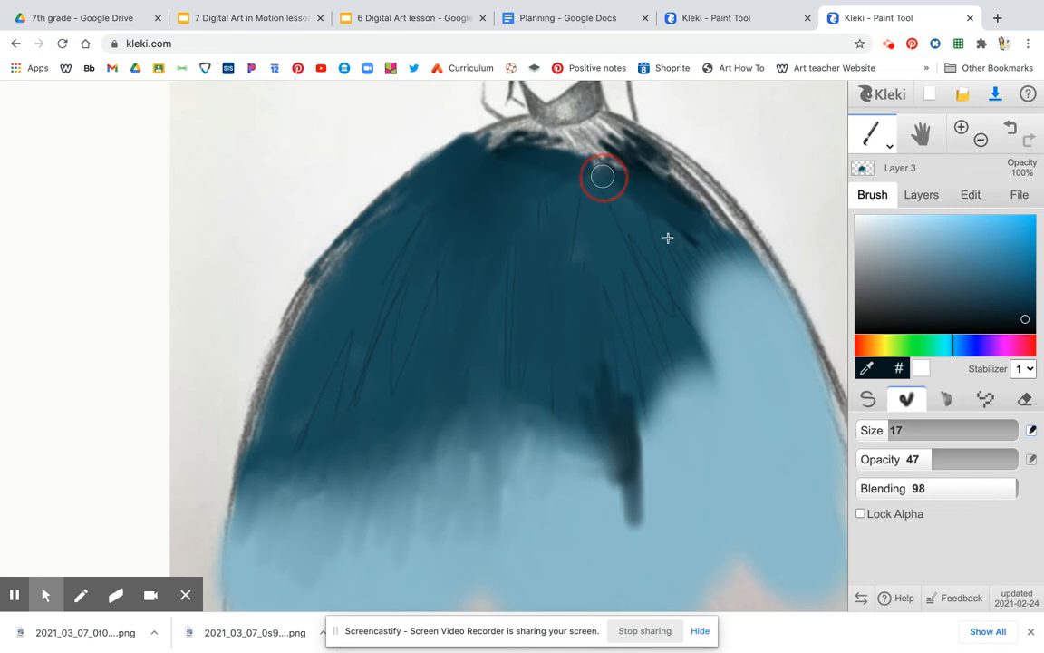
Check the finished blue dress painting in the other Kleki tab, and return to the working drawing.
click(737, 24)
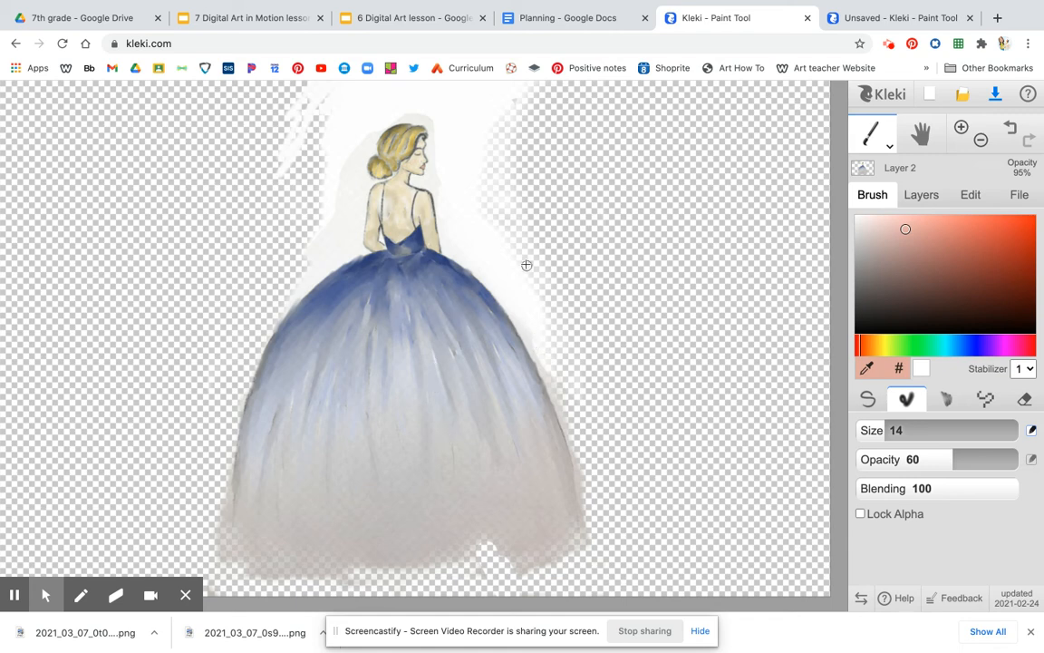
click(872, 19)
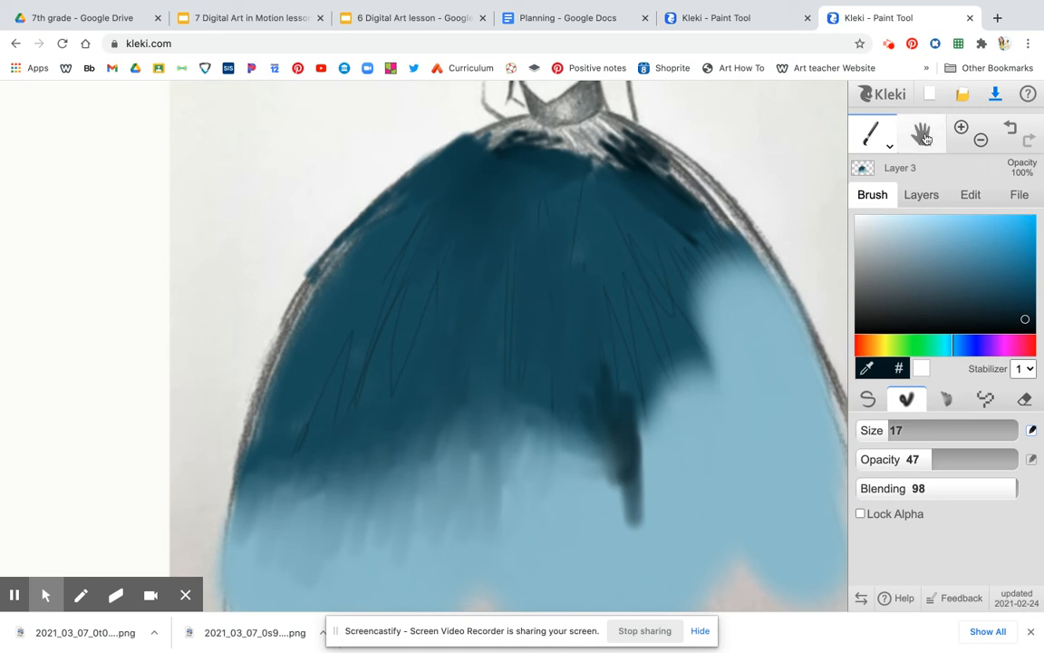
Blend the dark and light blues over the middle and lower skirt with the brush at size 72, extending paint toward the hem.
click(981, 140)
click(981, 140)
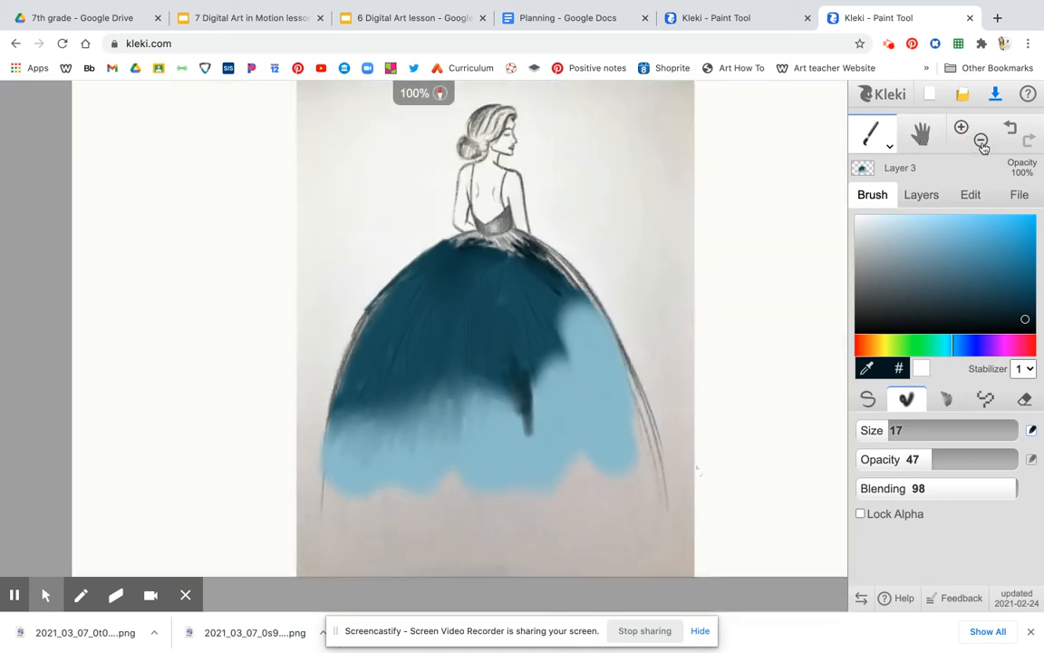
click(981, 140)
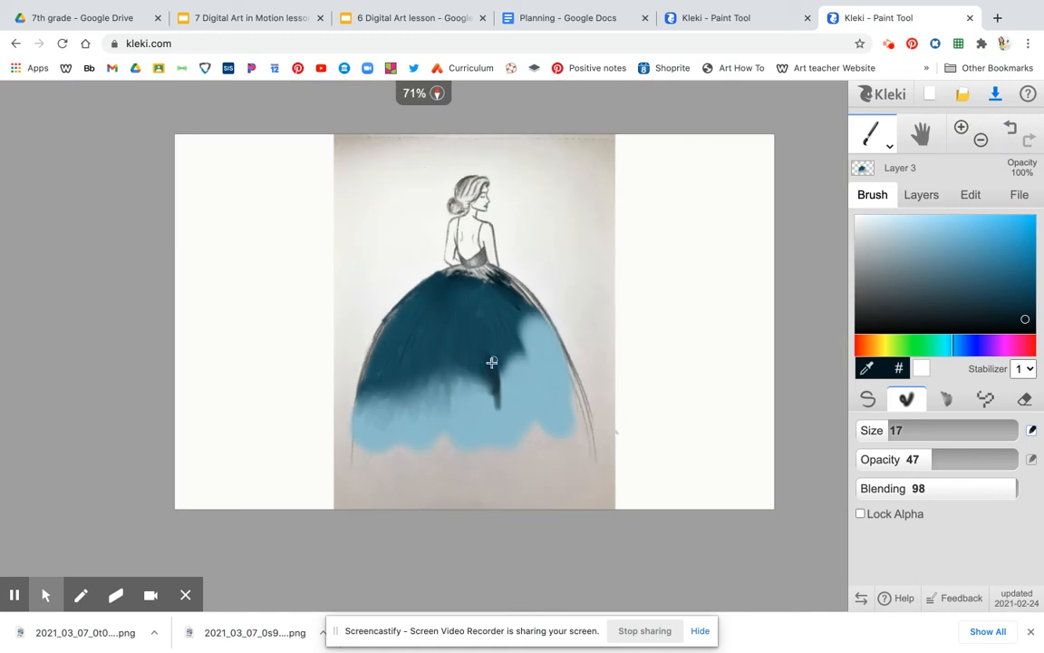
drag(887, 431, 925, 434)
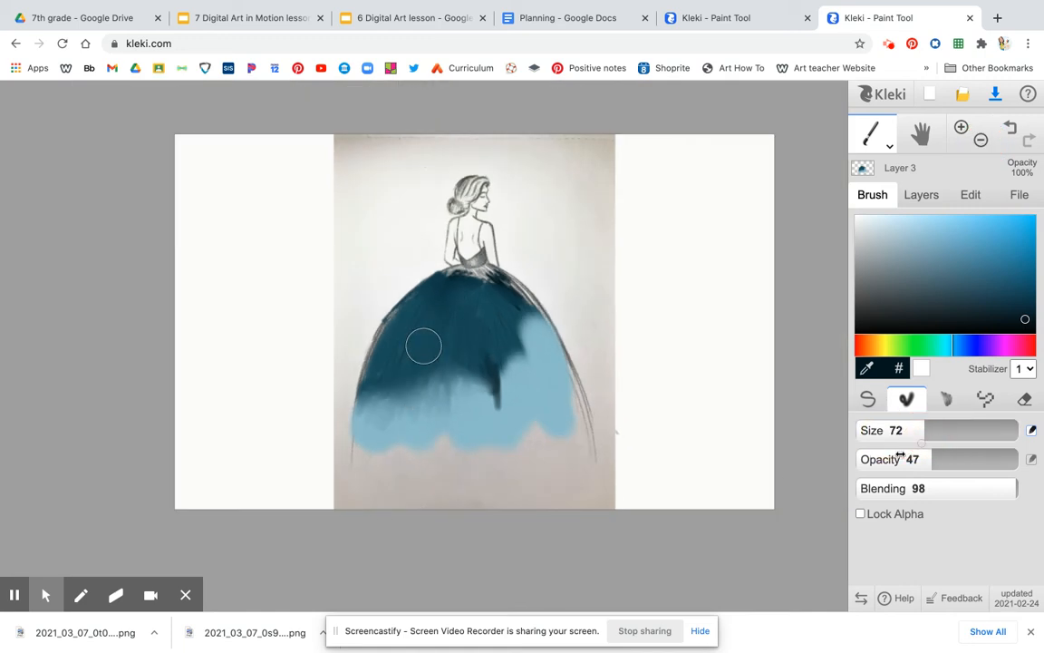
mouse_move(446, 342)
mouse_down()
mouse_move(494, 403)
mouse_move(527, 329)
mouse_move(464, 356)
mouse_move(447, 401)
mouse_move(401, 421)
mouse_move(396, 387)
mouse_move(378, 459)
mouse_move(368, 448)
mouse_move(396, 443)
mouse_move(417, 389)
mouse_move(376, 392)
mouse_move(418, 400)
mouse_move(443, 421)
mouse_move(473, 417)
mouse_move(520, 464)
mouse_move(523, 404)
mouse_move(546, 376)
mouse_move(571, 408)
mouse_up()
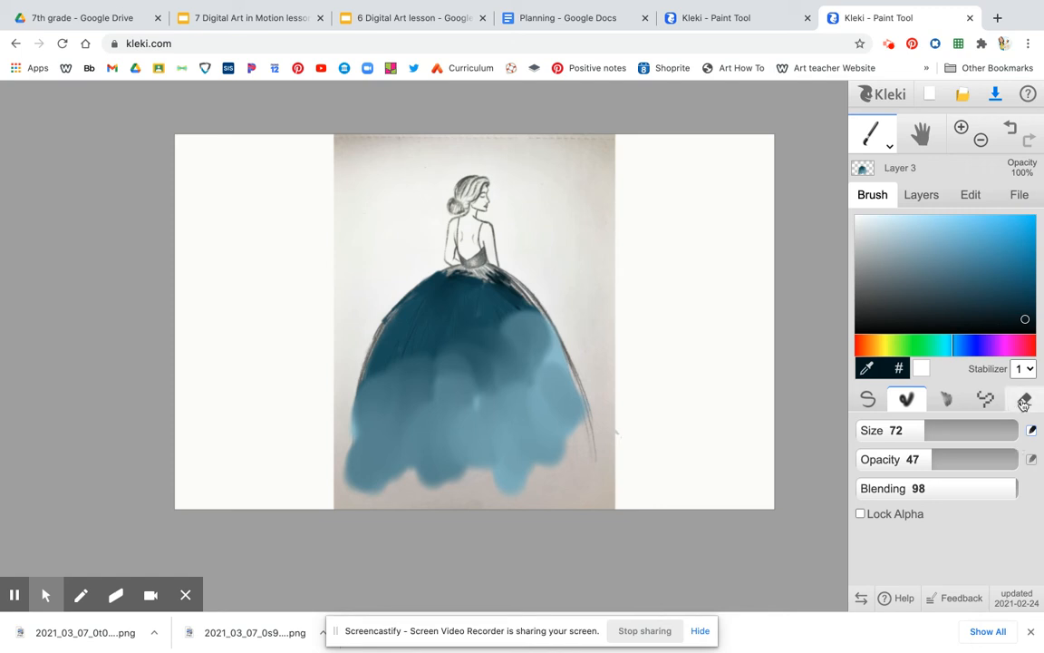
Erase the photo background around the figure on the imported image layer, using the eraser at size 60 and opacity 100.
click(1023, 401)
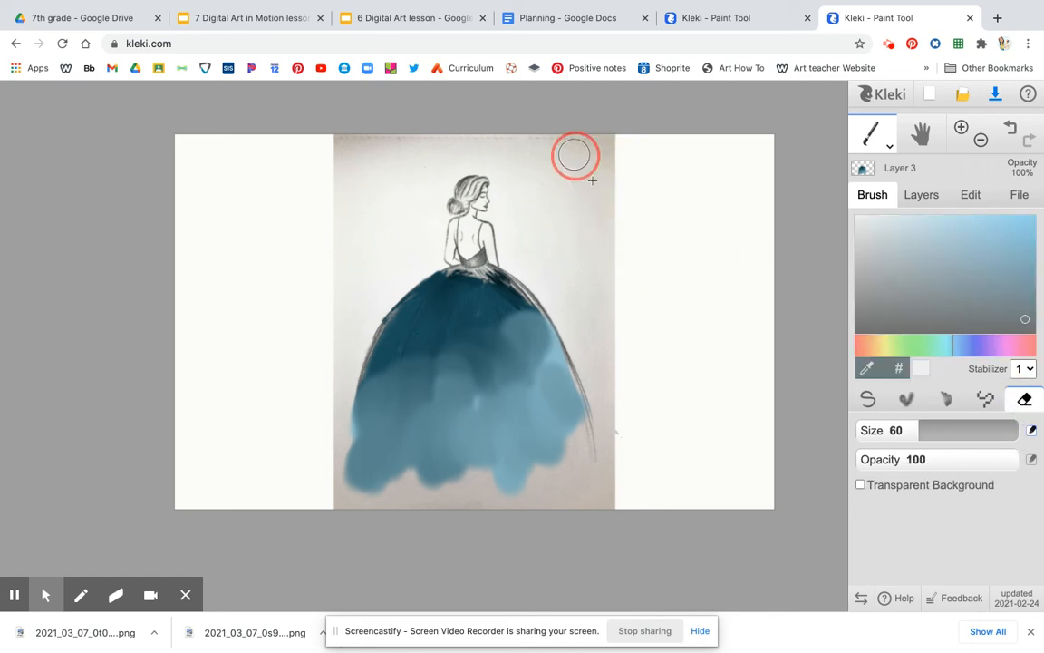
click(922, 199)
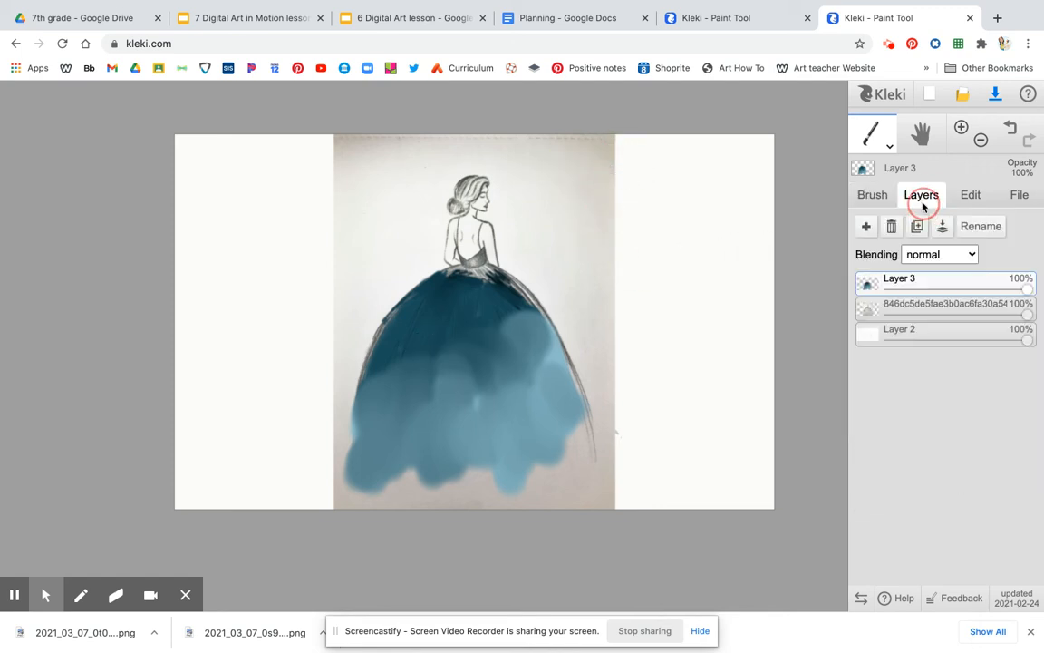
click(907, 305)
mouse_move(591, 182)
mouse_down()
mouse_move(600, 131)
mouse_move(621, 270)
mouse_move(609, 288)
mouse_move(628, 367)
mouse_move(586, 286)
mouse_move(582, 270)
mouse_move(602, 308)
mouse_move(574, 222)
mouse_move(551, 198)
mouse_move(540, 139)
mouse_move(559, 132)
mouse_move(443, 132)
mouse_move(389, 161)
mouse_move(387, 145)
mouse_move(336, 186)
mouse_move(325, 174)
mouse_move(335, 146)
mouse_move(328, 275)
mouse_move(350, 231)
mouse_move(330, 303)
mouse_move(359, 280)
mouse_move(331, 325)
mouse_move(357, 242)
mouse_move(379, 219)
mouse_up()
mouse_move(390, 175)
mouse_down()
mouse_move(403, 172)
mouse_move(394, 228)
mouse_move(362, 282)
mouse_move(324, 396)
mouse_move(328, 503)
mouse_up()
Lower the eraser's opacity to 28 and erase the grey background beside the skirt's lower-right hem.
click(873, 195)
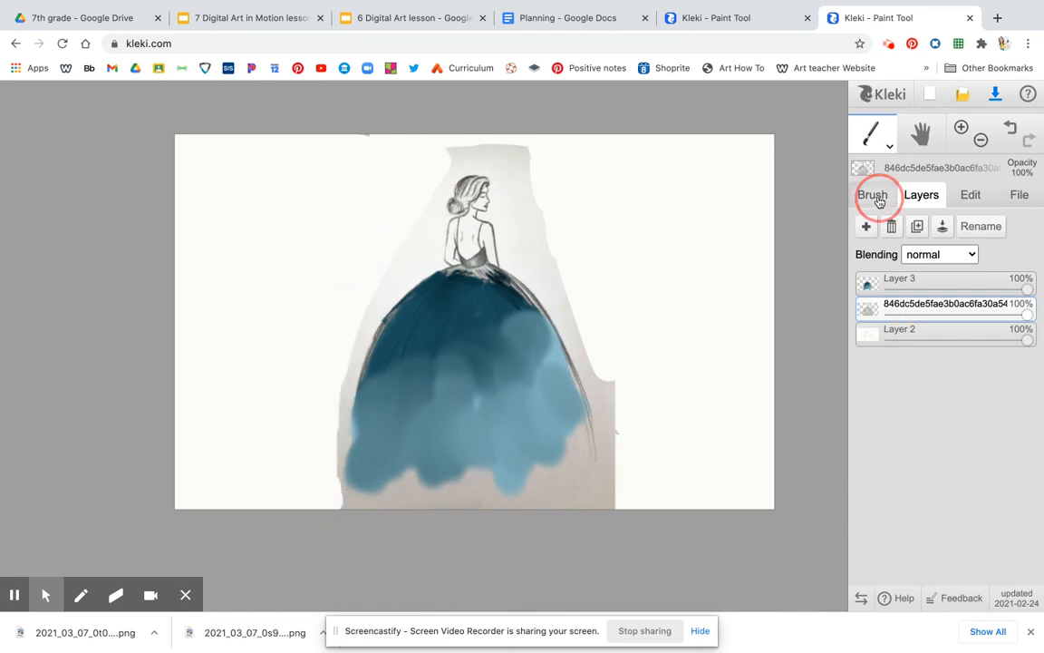
drag(1014, 457, 905, 459)
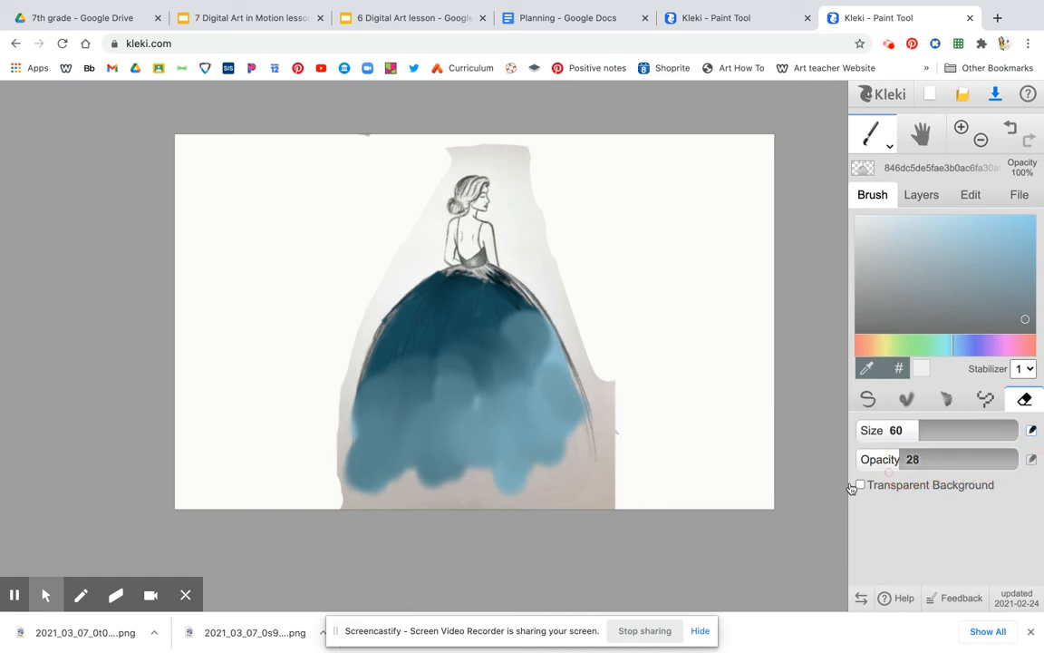
mouse_move(611, 487)
mouse_down()
mouse_move(565, 502)
mouse_move(569, 451)
mouse_up()
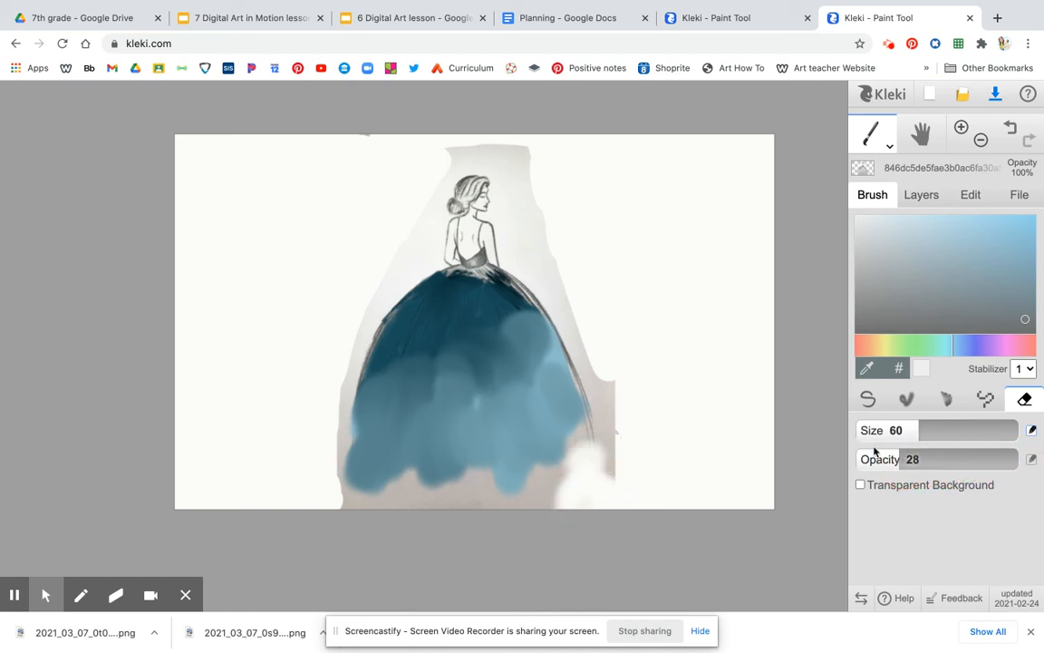
Set the eraser's opacity to 10 and softly erase the remaining grey background around the woman and her skirt.
drag(894, 458, 857, 461)
mouse_move(576, 466)
mouse_down()
mouse_move(622, 431)
mouse_move(630, 385)
mouse_move(587, 372)
mouse_move(594, 350)
mouse_move(572, 342)
mouse_move(594, 362)
mouse_move(611, 471)
mouse_move(559, 459)
mouse_move(498, 473)
mouse_move(492, 493)
mouse_move(453, 493)
mouse_move(456, 501)
mouse_move(418, 479)
mouse_move(404, 490)
mouse_move(391, 474)
mouse_move(395, 486)
mouse_move(348, 507)
mouse_move(333, 501)
mouse_move(344, 476)
mouse_move(349, 487)
mouse_move(386, 487)
mouse_move(367, 496)
mouse_move(356, 495)
mouse_move(407, 478)
mouse_move(417, 497)
mouse_move(388, 516)
mouse_move(517, 508)
mouse_move(504, 493)
mouse_move(539, 493)
mouse_move(532, 497)
mouse_move(539, 479)
mouse_move(406, 492)
mouse_move(516, 445)
mouse_move(555, 459)
mouse_move(585, 443)
mouse_move(593, 417)
mouse_move(618, 419)
mouse_move(634, 456)
mouse_move(581, 413)
mouse_move(561, 288)
mouse_move(586, 324)
mouse_move(532, 241)
mouse_move(625, 453)
mouse_move(612, 439)
mouse_move(586, 451)
mouse_move(298, 457)
mouse_move(303, 413)
mouse_move(338, 387)
mouse_move(340, 454)
mouse_move(352, 351)
mouse_move(378, 275)
mouse_move(413, 307)
mouse_move(415, 210)
mouse_move(445, 139)
mouse_move(429, 163)
mouse_move(422, 154)
mouse_move(483, 150)
mouse_move(534, 217)
mouse_move(547, 275)
mouse_move(525, 180)
mouse_move(481, 140)
mouse_move(333, 248)
mouse_move(354, 312)
mouse_move(334, 415)
mouse_move(299, 424)
mouse_up()
mouse_move(605, 437)
mouse_down()
mouse_move(613, 479)
mouse_move(618, 453)
mouse_up()
mouse_move(500, 199)
mouse_down()
mouse_move(502, 185)
mouse_move(452, 158)
mouse_move(422, 229)
mouse_move(451, 242)
mouse_up()
mouse_move(555, 280)
mouse_down()
mouse_move(630, 401)
mouse_move(651, 460)
mouse_up()
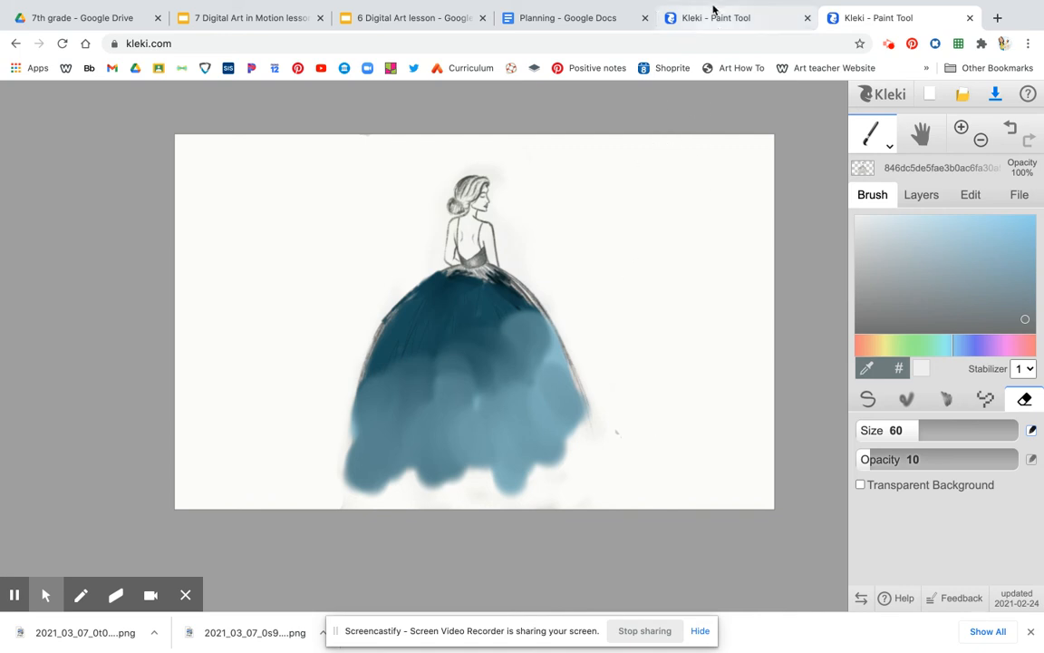
drag(644, 387, 627, 392)
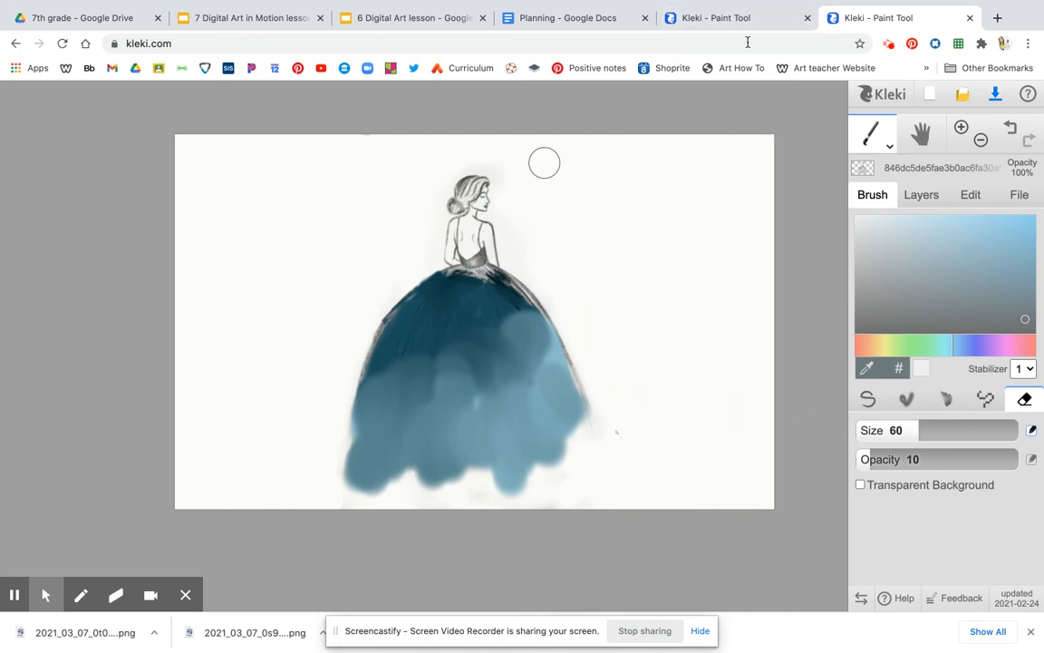
Switch to the Kleki tab with the finished dress painting and examine the woman's hair and face up close at 566%.
click(738, 20)
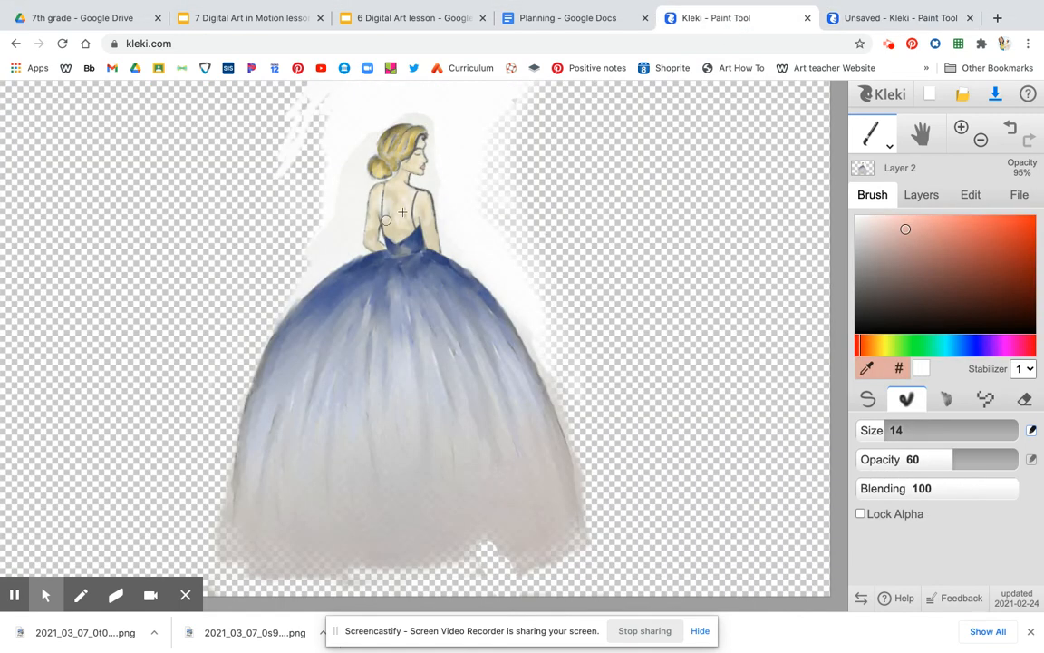
click(961, 127)
click(961, 127)
click(961, 127)
click(923, 133)
drag(451, 240, 454, 562)
drag(442, 268, 391, 646)
drag(405, 389, 424, 638)
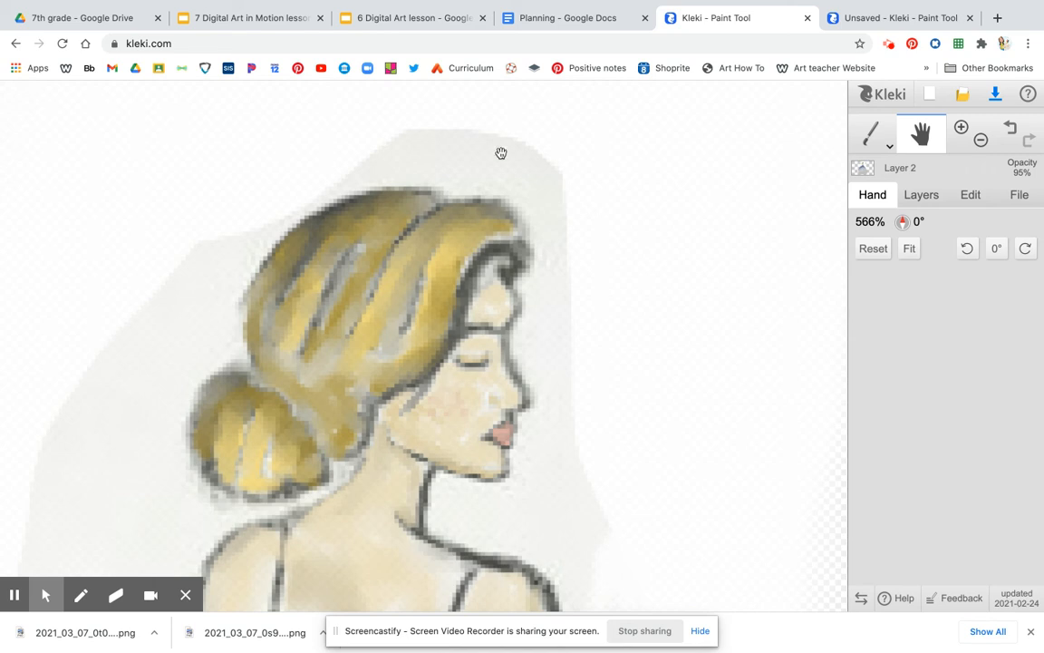
Try erasing a patch of background beside the woman's head to transparency at size 30 and opacity 76, and undo it.
click(879, 144)
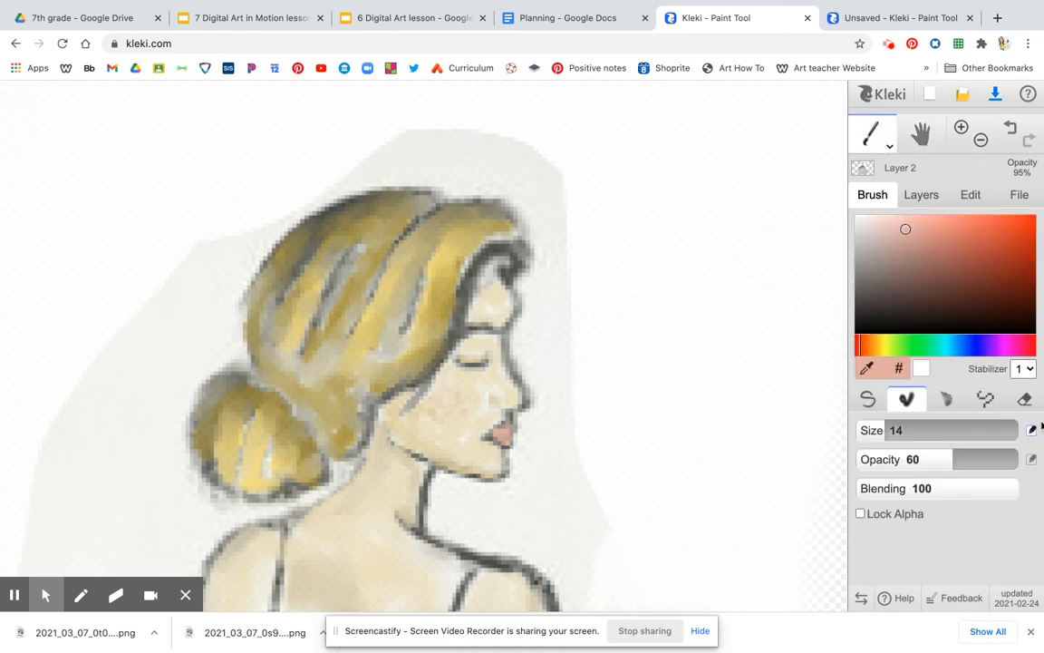
click(1025, 401)
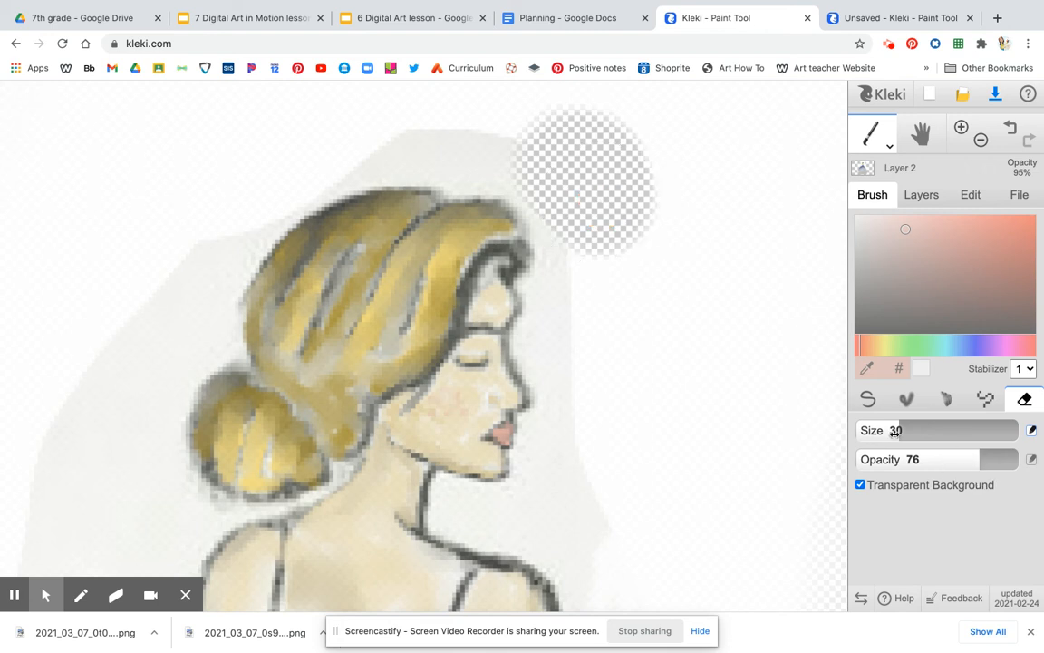
drag(592, 312, 595, 296)
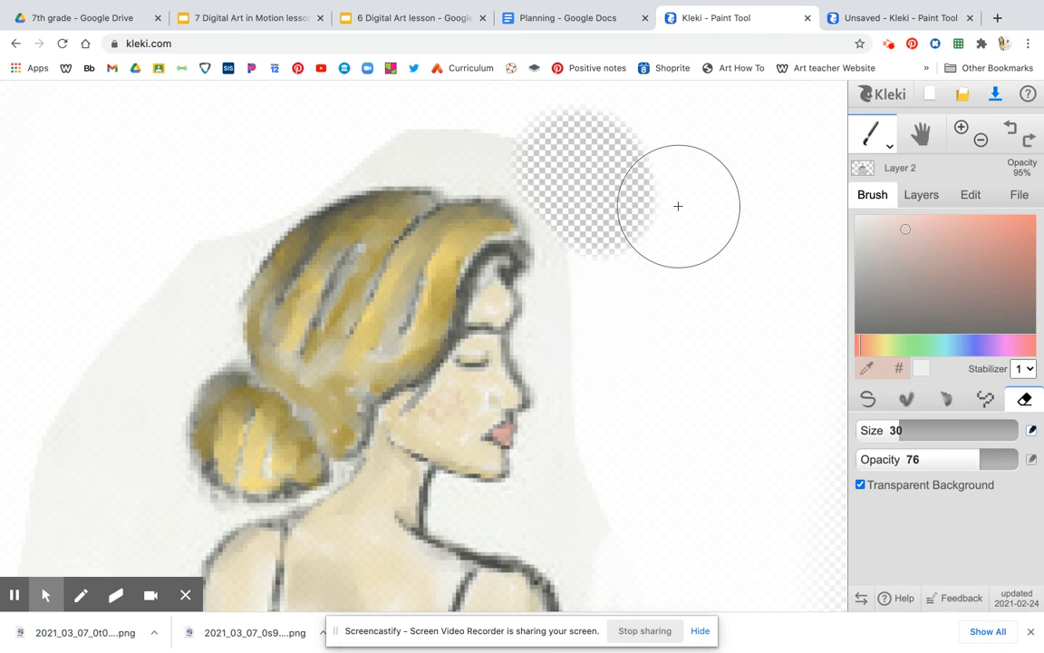
key(ctrl+z)
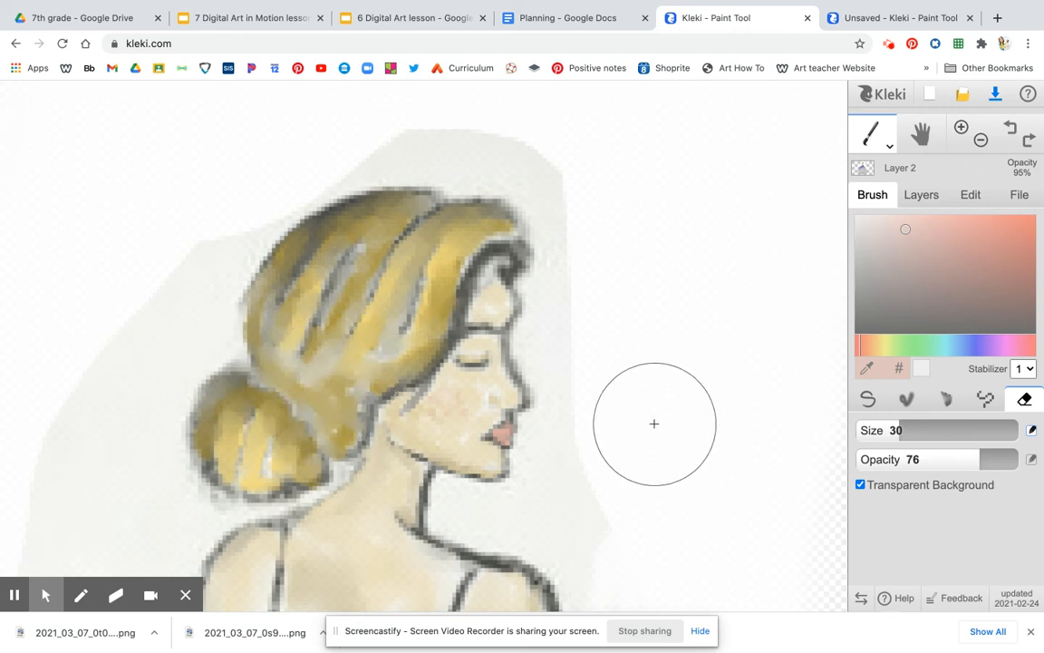
Examine the blended skin, bodice and upper skirt of the finished dress painting up close.
click(921, 135)
drag(595, 426, 633, 4)
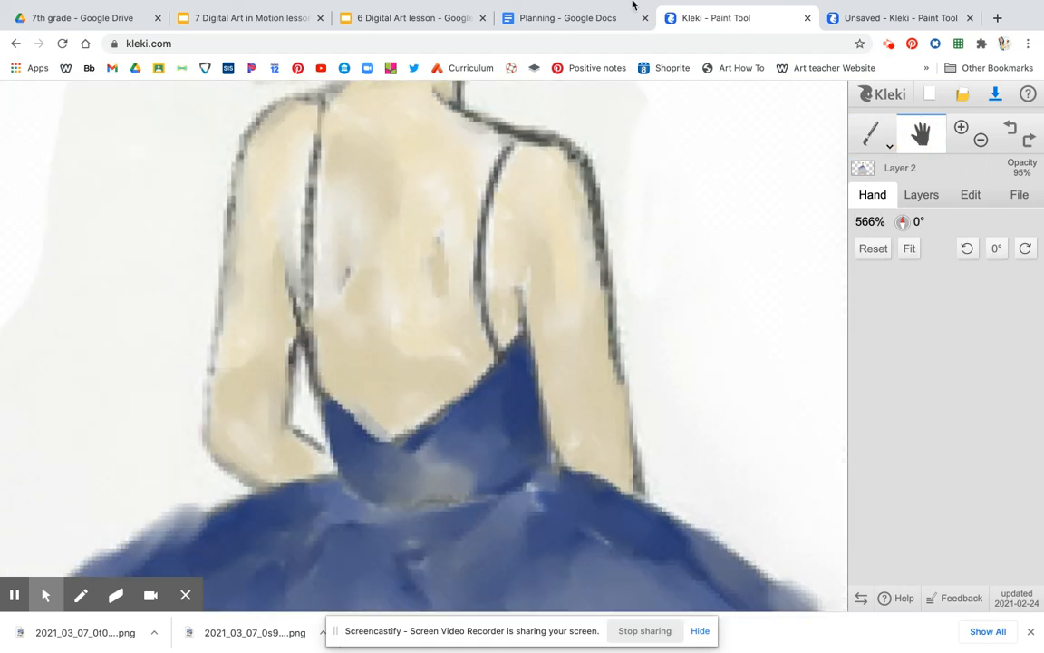
mouse_move(602, 258)
mouse_down()
mouse_move(580, 140)
mouse_move(593, 249)
mouse_up()
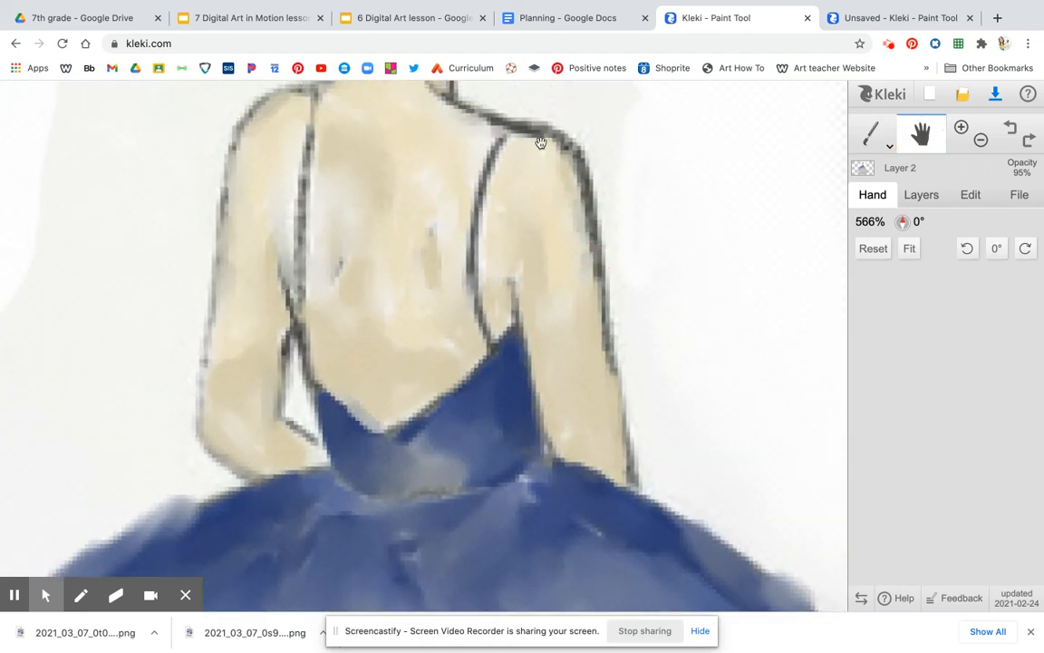
drag(577, 482, 559, 303)
drag(547, 422, 558, 216)
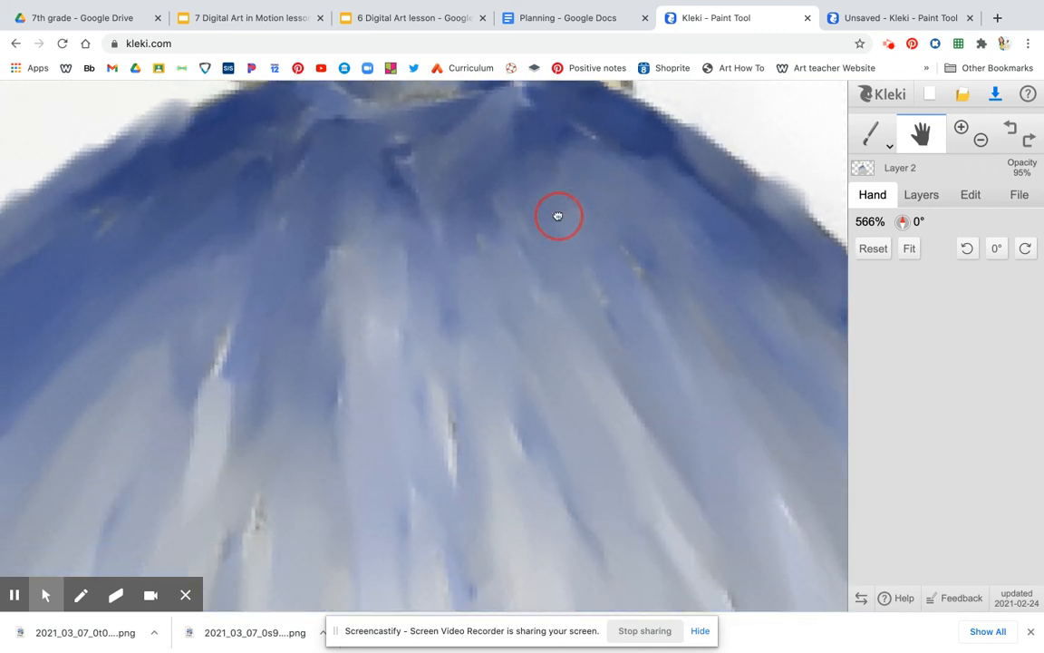
drag(513, 378, 648, 478)
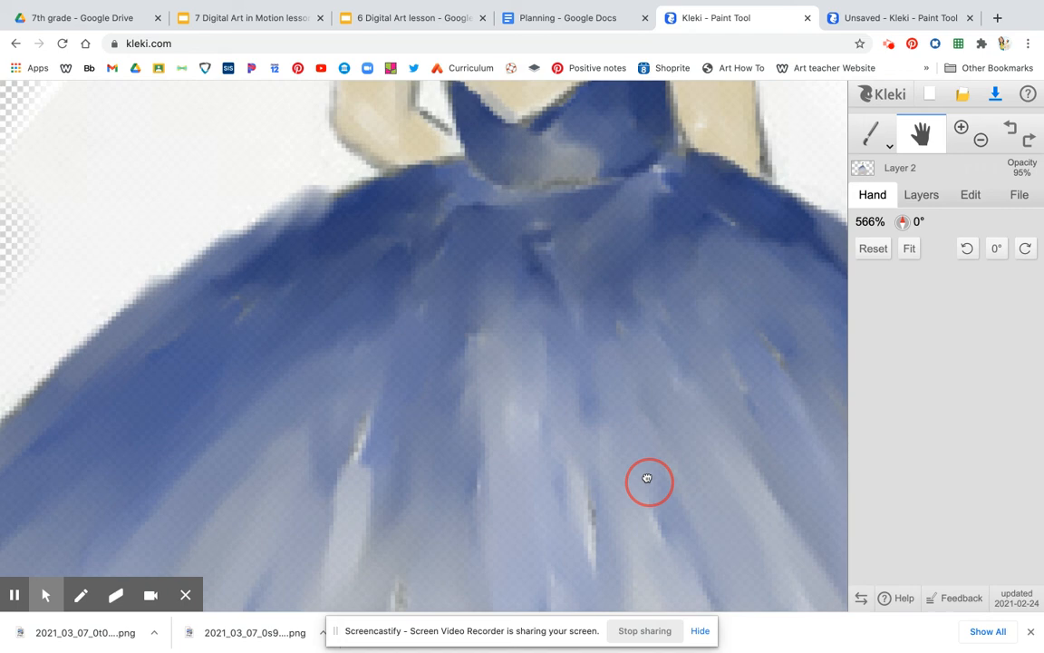
Examine the whole finished dress painting at 100% zoom.
click(980, 140)
click(980, 139)
click(980, 140)
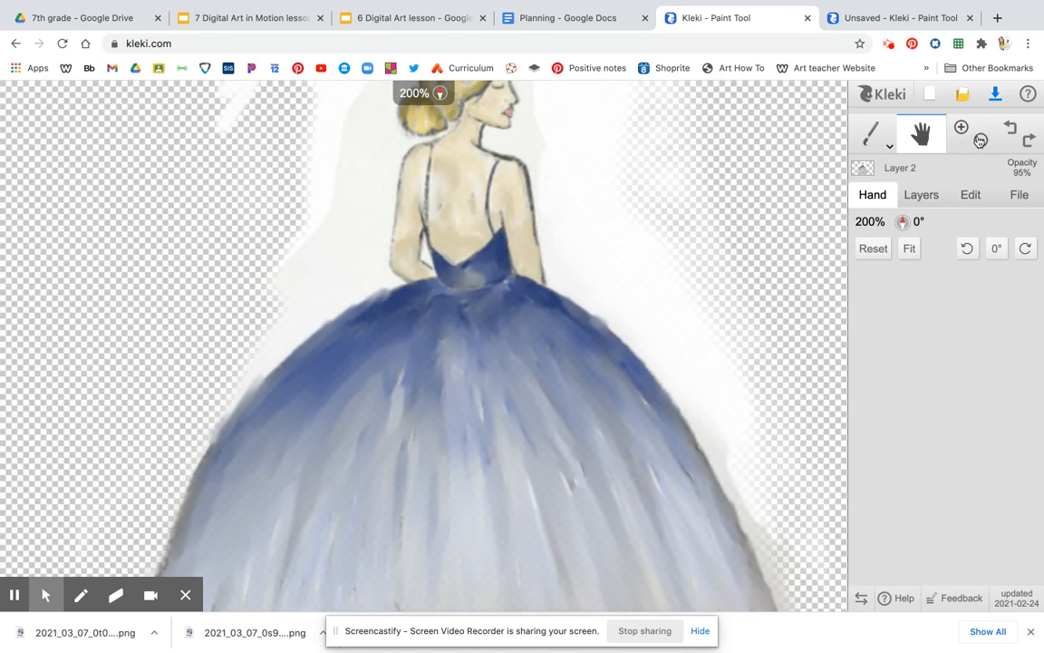
click(980, 140)
click(980, 139)
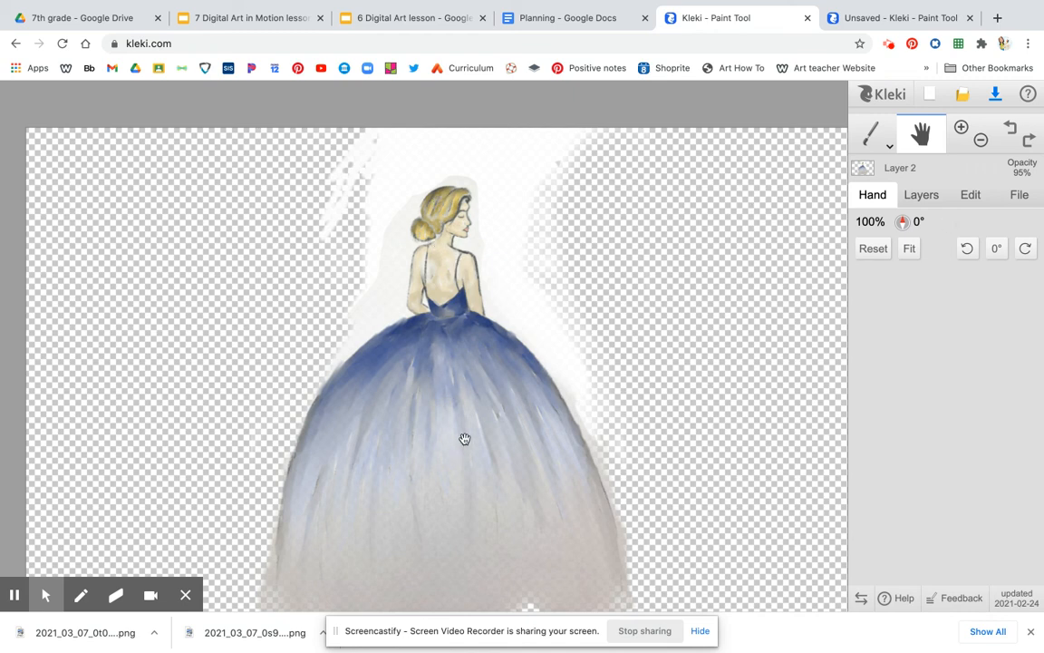
Switch to the Kleki tab with the dress in progress and move the imported drawing layer above Layer 3.
click(865, 18)
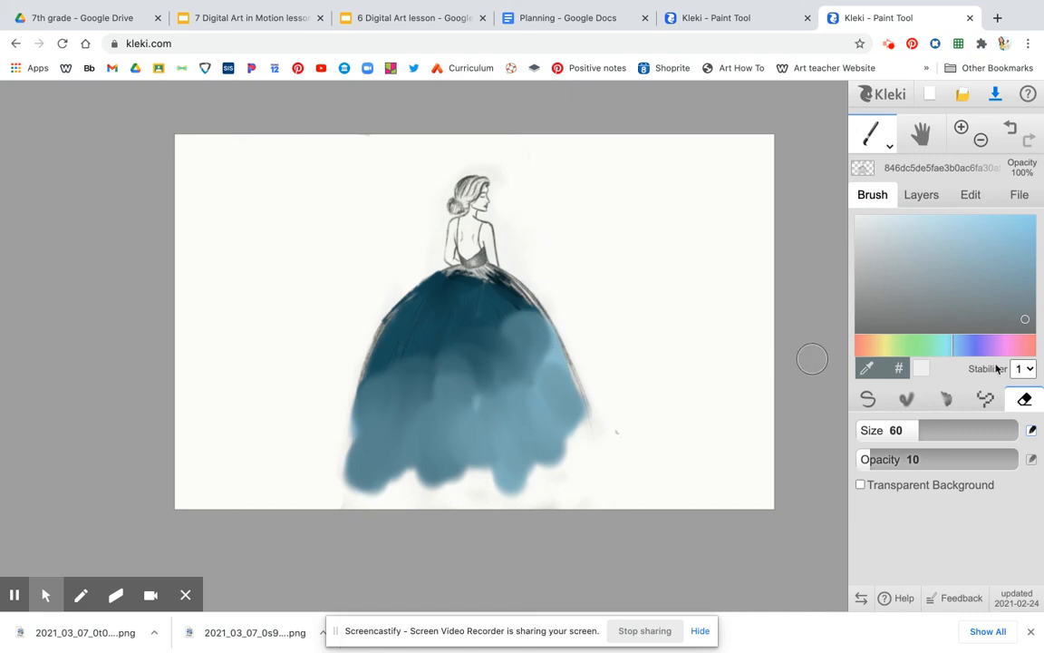
click(923, 194)
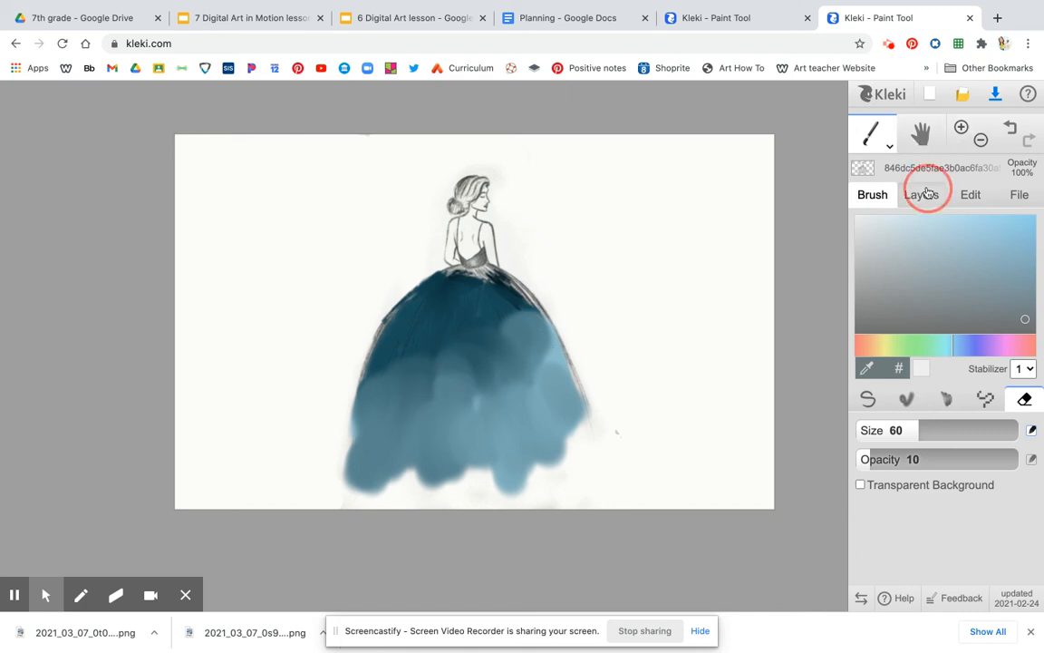
drag(884, 305, 882, 287)
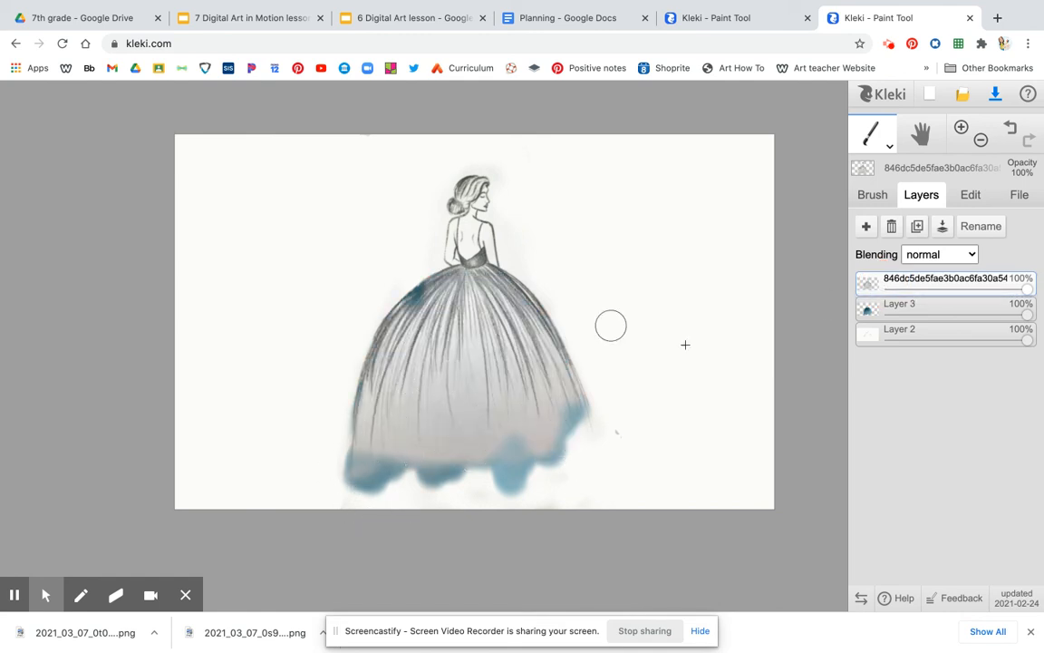
Erase the drawing's lower skirt at size 60, first at high opacity and also at opacity 19, exposing the blue layer beneath.
click(872, 195)
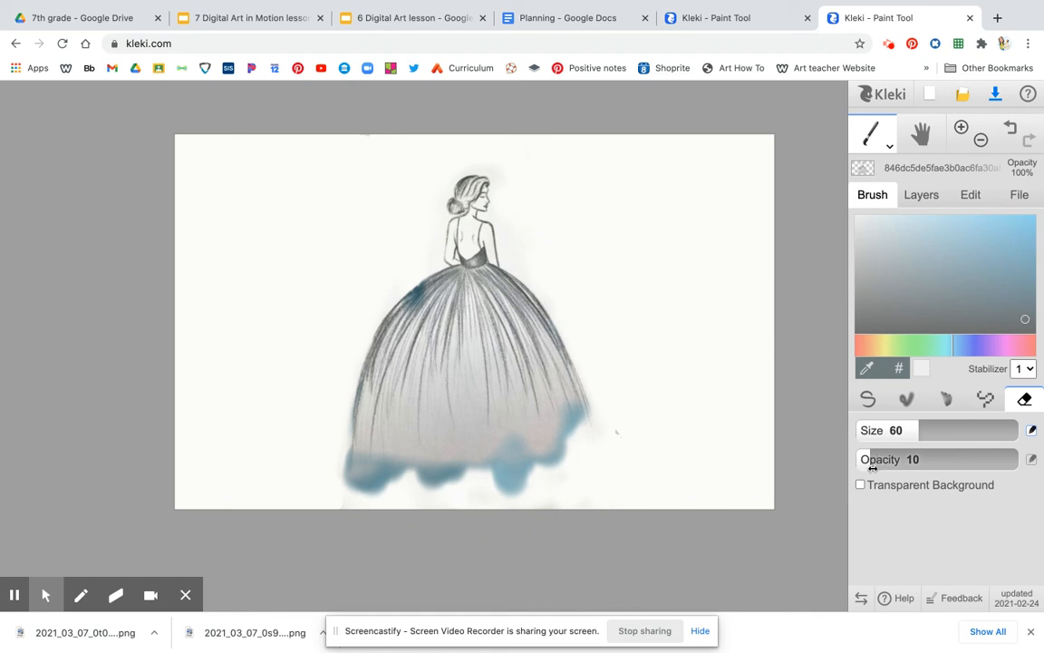
drag(870, 459, 1006, 460)
drag(421, 436, 438, 462)
drag(1010, 460, 885, 458)
mouse_move(435, 417)
mouse_down()
mouse_move(462, 428)
mouse_move(402, 446)
mouse_move(389, 436)
mouse_move(398, 411)
mouse_move(359, 435)
mouse_move(363, 446)
mouse_move(413, 451)
mouse_move(461, 419)
mouse_move(404, 407)
mouse_move(496, 410)
mouse_move(491, 458)
mouse_move(508, 452)
mouse_move(516, 413)
mouse_move(544, 441)
mouse_move(569, 411)
mouse_move(564, 443)
mouse_move(492, 463)
mouse_move(392, 451)
mouse_move(361, 443)
mouse_up()
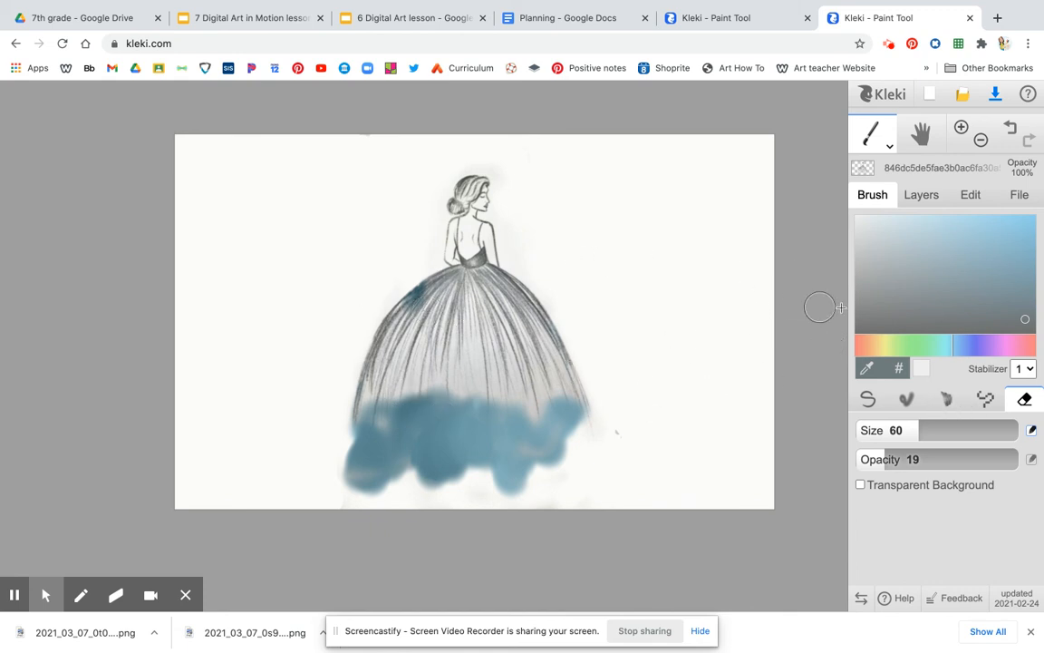
Paint thin medium-blue strokes along the upper skirt's folds with the blend brush at size 2, opacity 47 and blending 11.
click(906, 403)
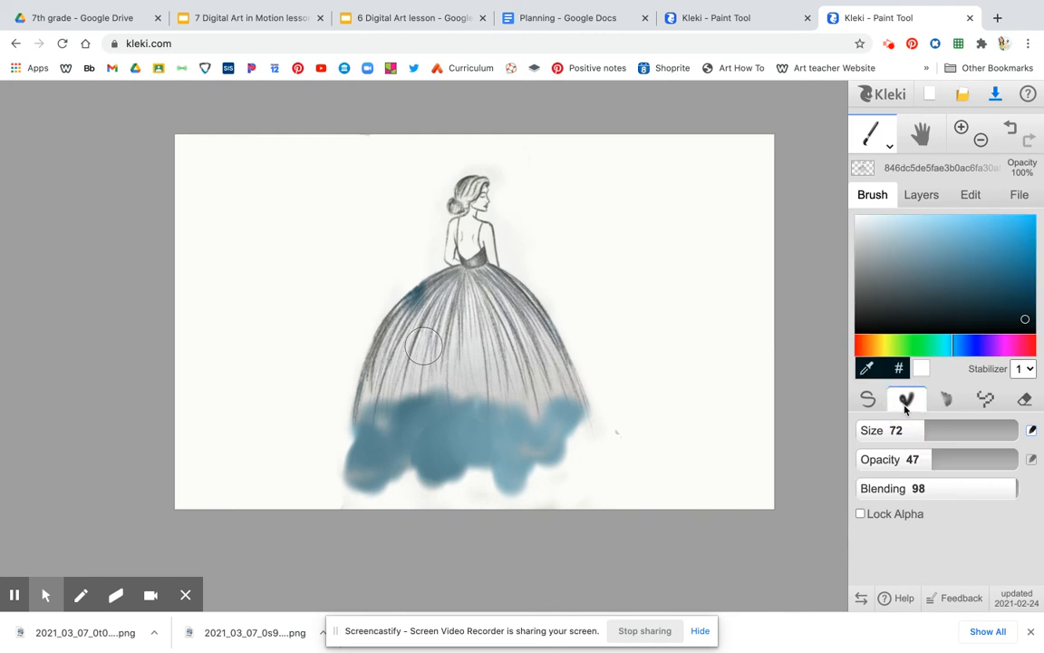
click(953, 275)
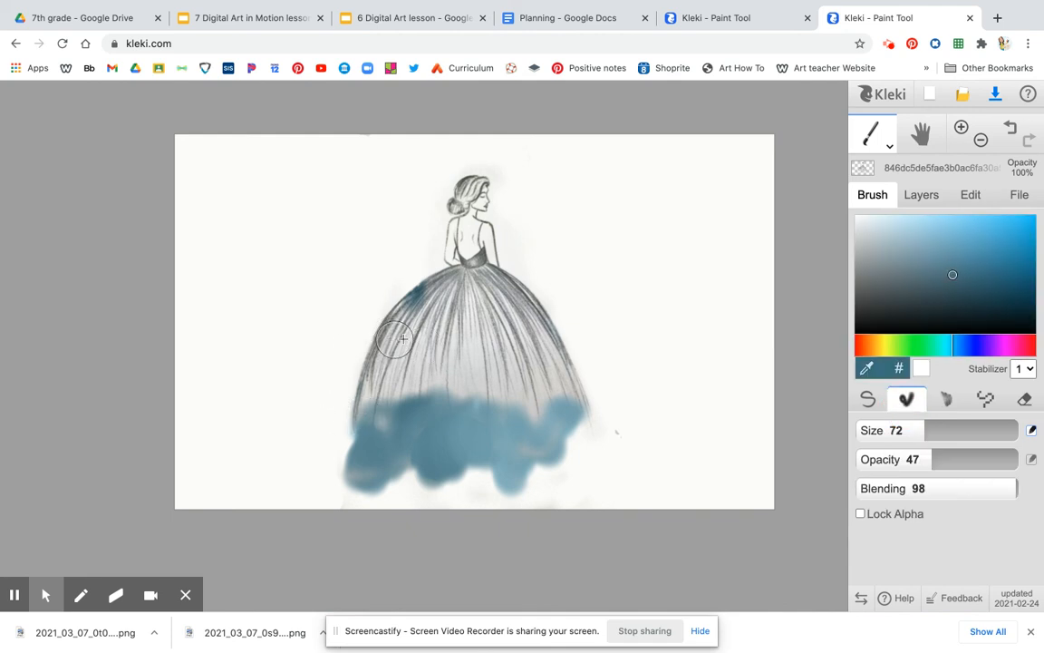
drag(924, 432, 862, 431)
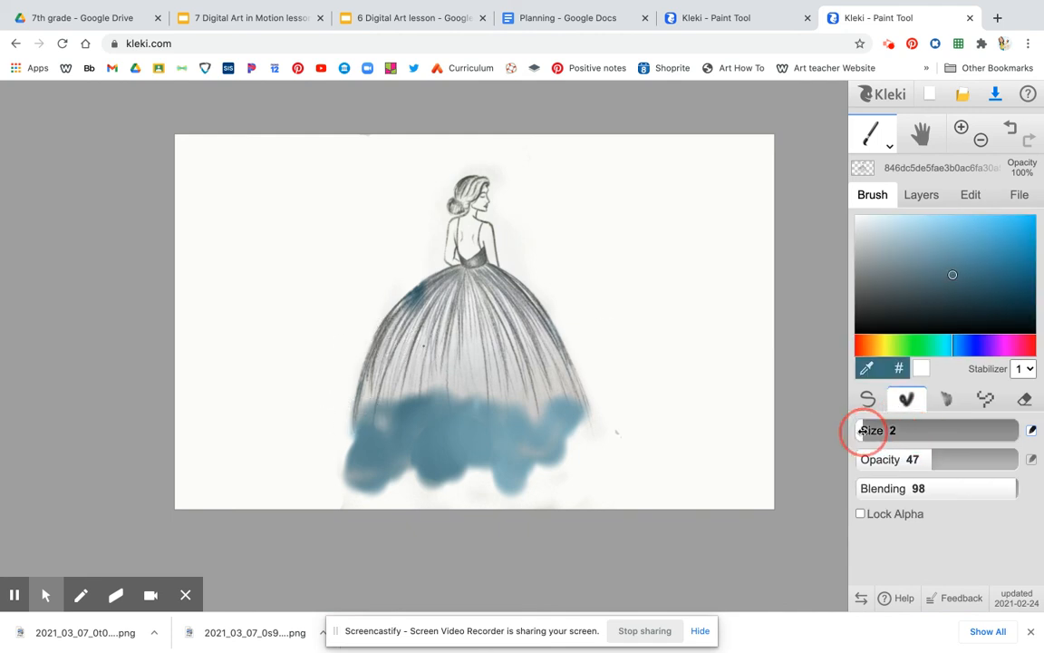
click(961, 127)
click(961, 128)
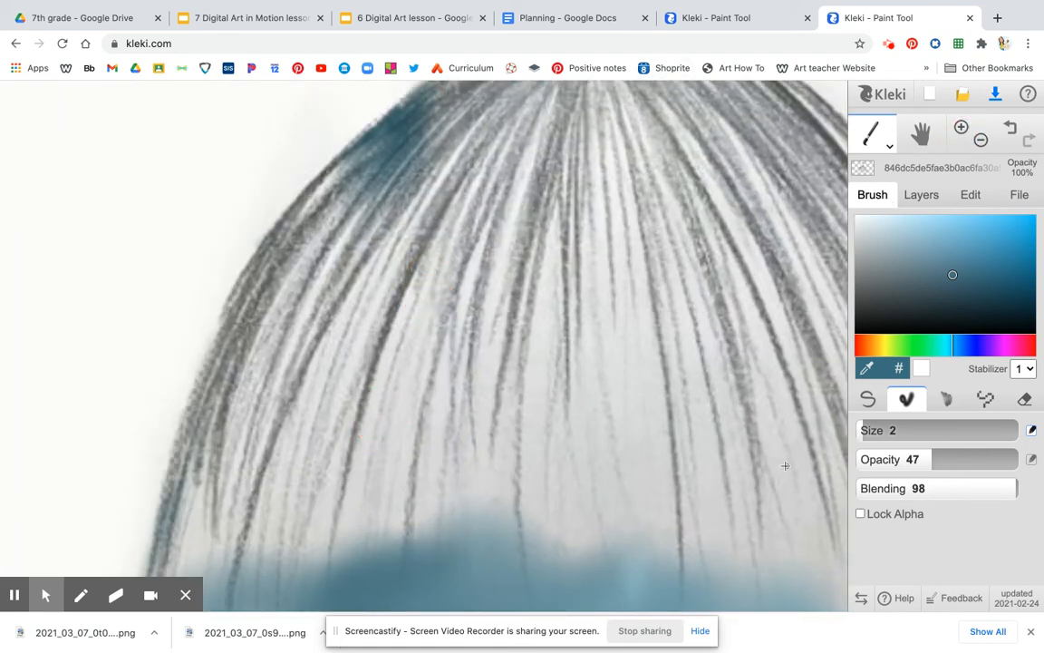
drag(1016, 488, 875, 488)
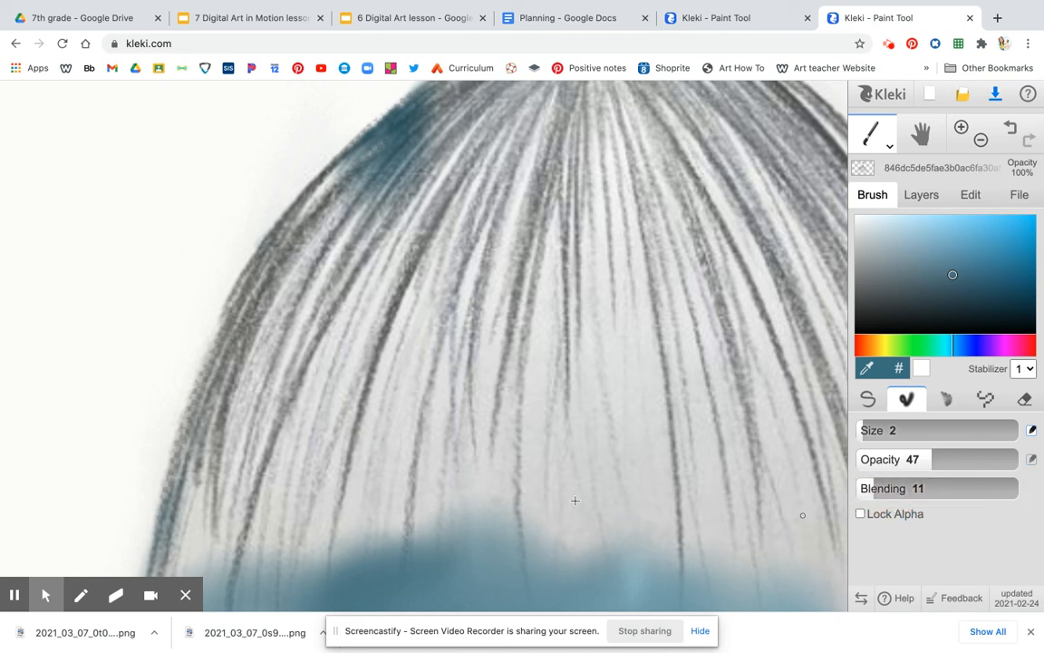
mouse_move(410, 402)
mouse_down()
mouse_move(389, 424)
mouse_move(444, 272)
mouse_move(408, 338)
mouse_up()
mouse_move(407, 202)
mouse_down()
mouse_move(353, 308)
mouse_move(359, 249)
mouse_move(389, 193)
mouse_move(312, 350)
mouse_move(344, 274)
mouse_move(273, 471)
mouse_move(355, 301)
mouse_move(359, 337)
mouse_move(331, 416)
mouse_move(411, 250)
mouse_move(372, 360)
mouse_move(437, 227)
mouse_move(423, 257)
mouse_move(476, 193)
mouse_move(448, 315)
mouse_up()
Set the brush's blending to 74 and blend blue strokes down the skirt's folds at size 2 and size 8.
drag(875, 497, 971, 481)
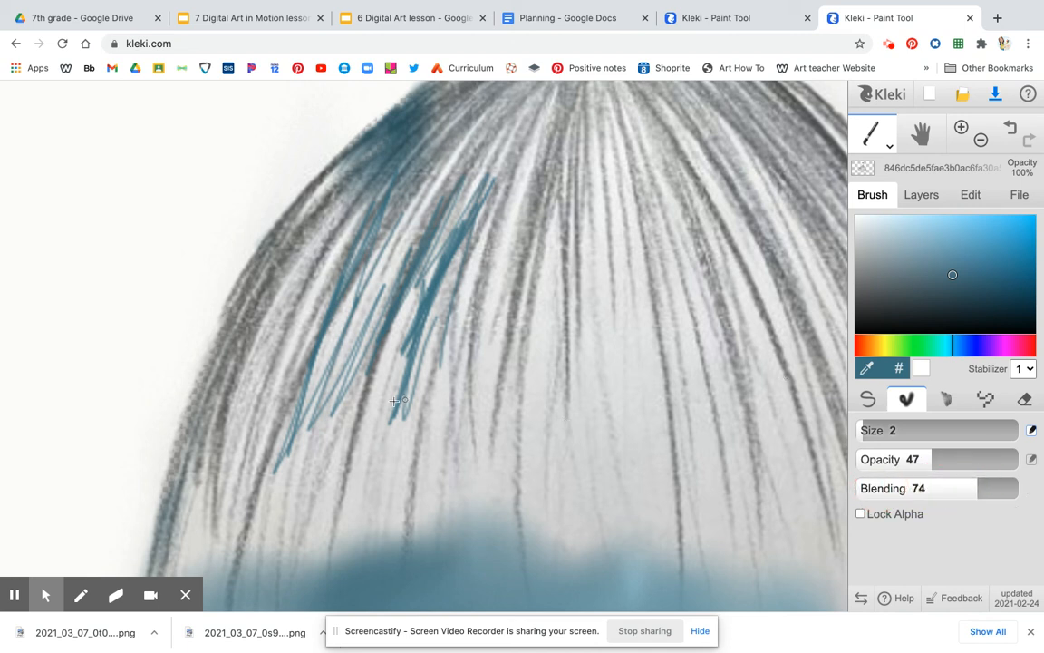
mouse_move(404, 313)
mouse_down()
mouse_move(384, 343)
mouse_move(403, 299)
mouse_move(385, 348)
mouse_move(395, 335)
mouse_move(391, 346)
mouse_move(405, 349)
mouse_move(429, 298)
mouse_move(388, 356)
mouse_move(391, 324)
mouse_move(364, 428)
mouse_move(381, 390)
mouse_up()
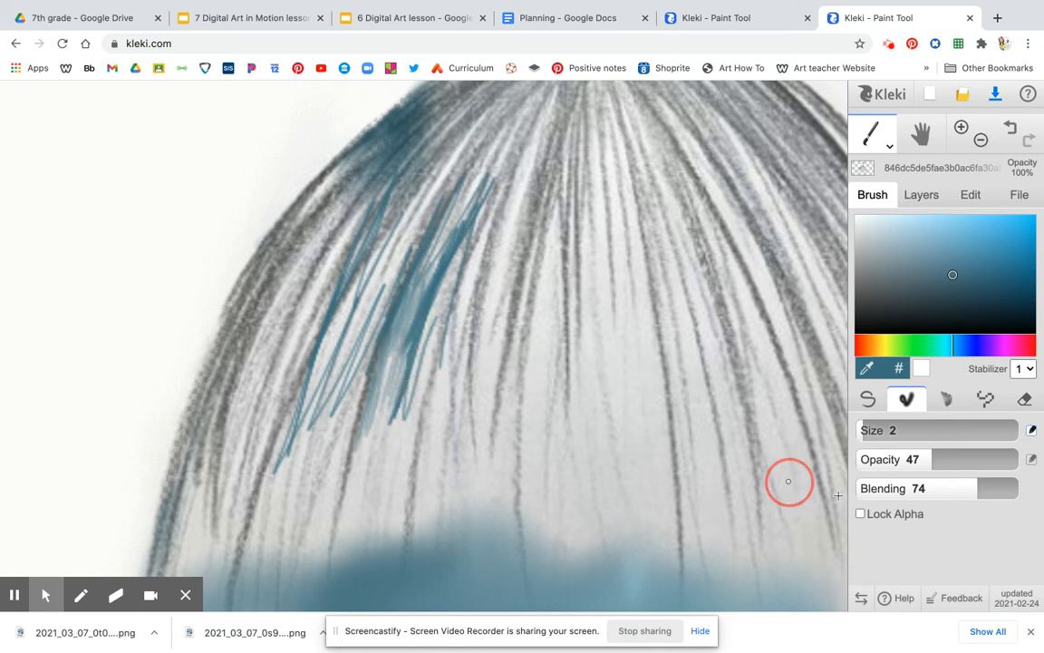
drag(864, 429, 869, 428)
mouse_move(373, 322)
mouse_down()
mouse_move(396, 424)
mouse_move(397, 355)
mouse_move(384, 422)
mouse_move(400, 434)
mouse_move(443, 235)
mouse_move(389, 291)
mouse_move(401, 273)
mouse_move(346, 378)
mouse_move(369, 298)
mouse_move(438, 175)
mouse_move(490, 144)
mouse_move(508, 175)
mouse_move(443, 373)
mouse_move(444, 461)
mouse_move(457, 415)
mouse_move(428, 595)
mouse_move(415, 489)
mouse_move(408, 542)
mouse_move(448, 340)
mouse_move(449, 254)
mouse_move(385, 298)
mouse_move(317, 319)
mouse_move(354, 214)
mouse_move(306, 240)
mouse_move(307, 206)
mouse_move(280, 245)
mouse_move(284, 264)
mouse_move(249, 384)
mouse_move(267, 466)
mouse_move(303, 315)
mouse_move(259, 420)
mouse_move(340, 391)
mouse_move(319, 387)
mouse_up()
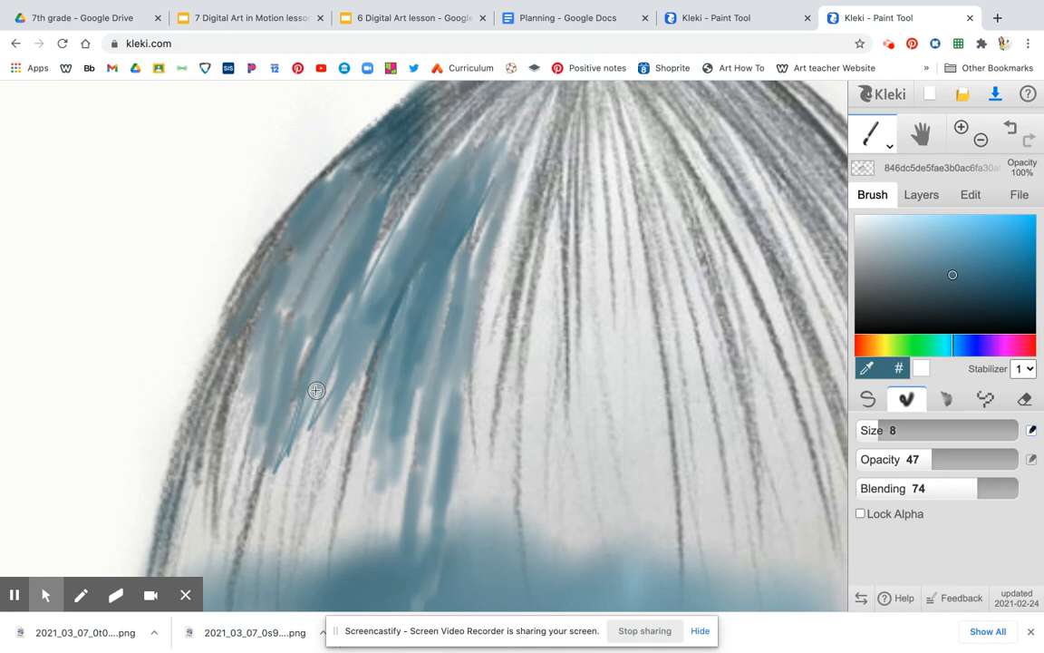
mouse_move(369, 239)
mouse_down()
mouse_move(420, 167)
mouse_move(359, 274)
mouse_move(363, 324)
mouse_move(424, 164)
mouse_move(380, 182)
mouse_move(367, 143)
mouse_move(299, 221)
mouse_move(257, 314)
mouse_move(287, 258)
mouse_move(269, 277)
mouse_move(285, 232)
mouse_move(272, 245)
mouse_move(214, 393)
mouse_move(264, 307)
mouse_move(253, 425)
mouse_move(266, 399)
mouse_move(248, 448)
mouse_move(281, 378)
mouse_move(279, 429)
mouse_move(295, 439)
mouse_move(308, 294)
mouse_move(271, 340)
mouse_move(250, 402)
mouse_move(242, 378)
mouse_move(224, 432)
mouse_up()
Paint looping scribbles from the skirt's hem across the blank background with the size 8 blend brush.
click(981, 139)
click(981, 139)
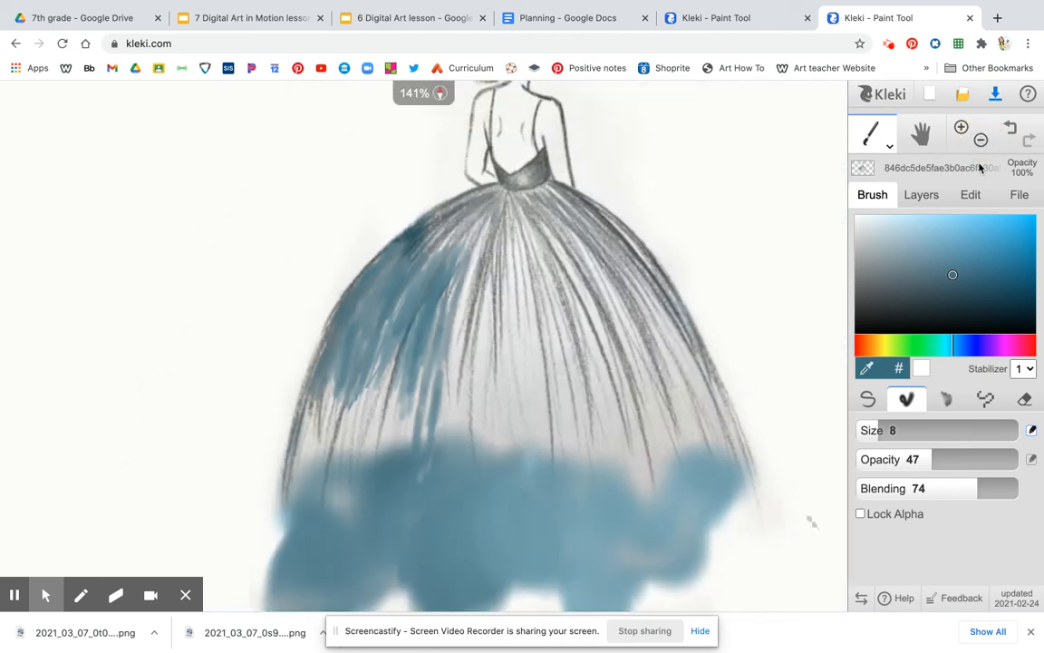
click(981, 139)
mouse_move(343, 485)
mouse_down()
mouse_move(327, 501)
mouse_move(281, 494)
mouse_move(288, 465)
mouse_move(122, 480)
mouse_move(210, 483)
mouse_up()
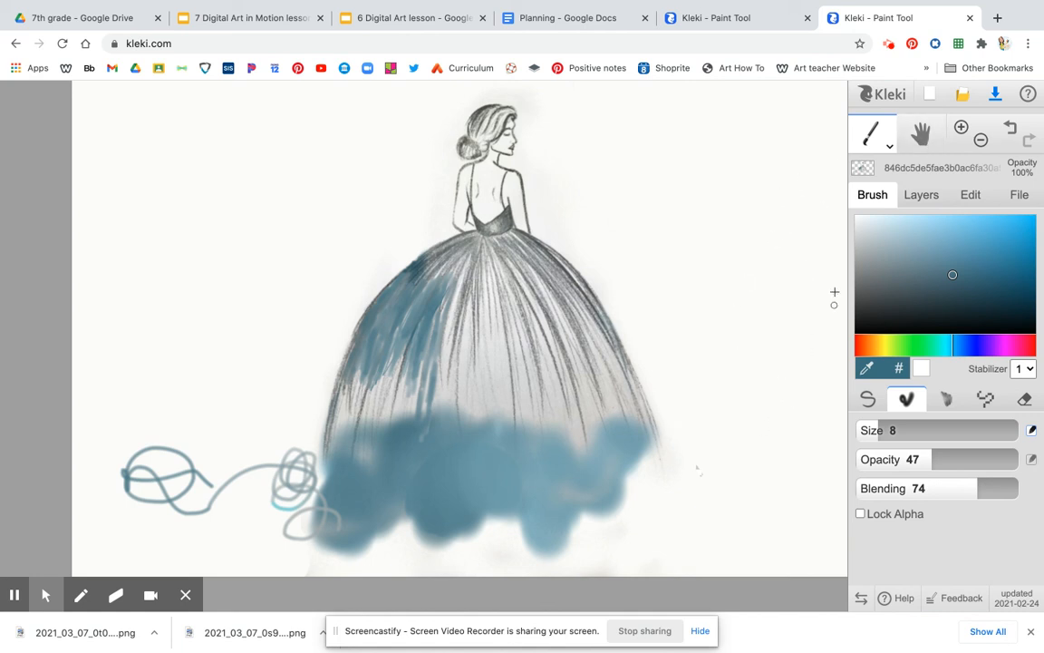
Save the dress painting as a PNG file.
click(1020, 195)
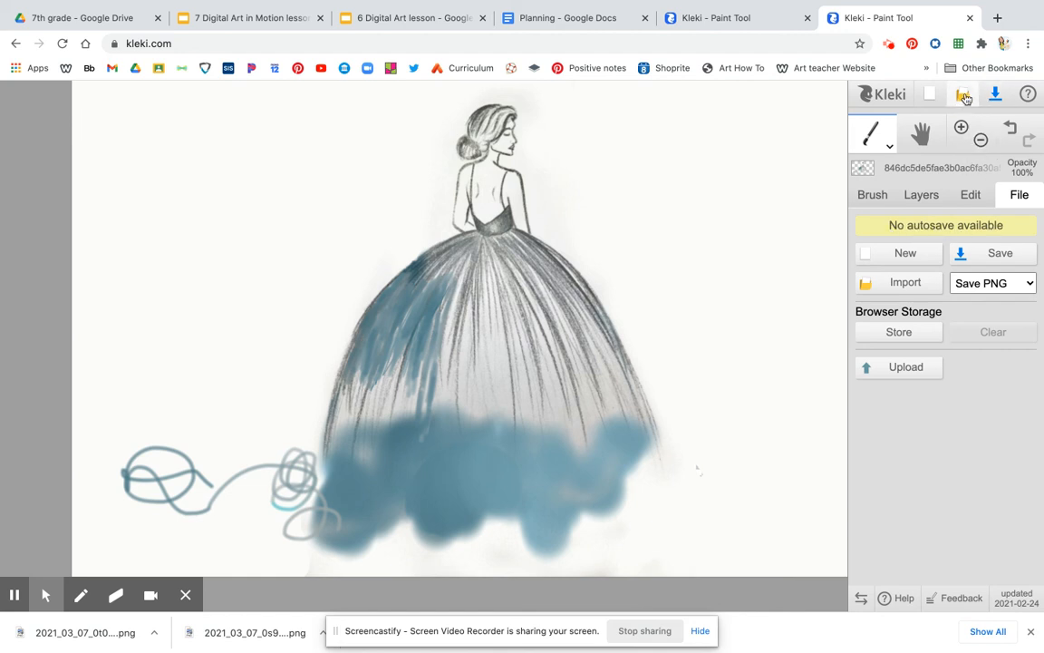
click(1001, 97)
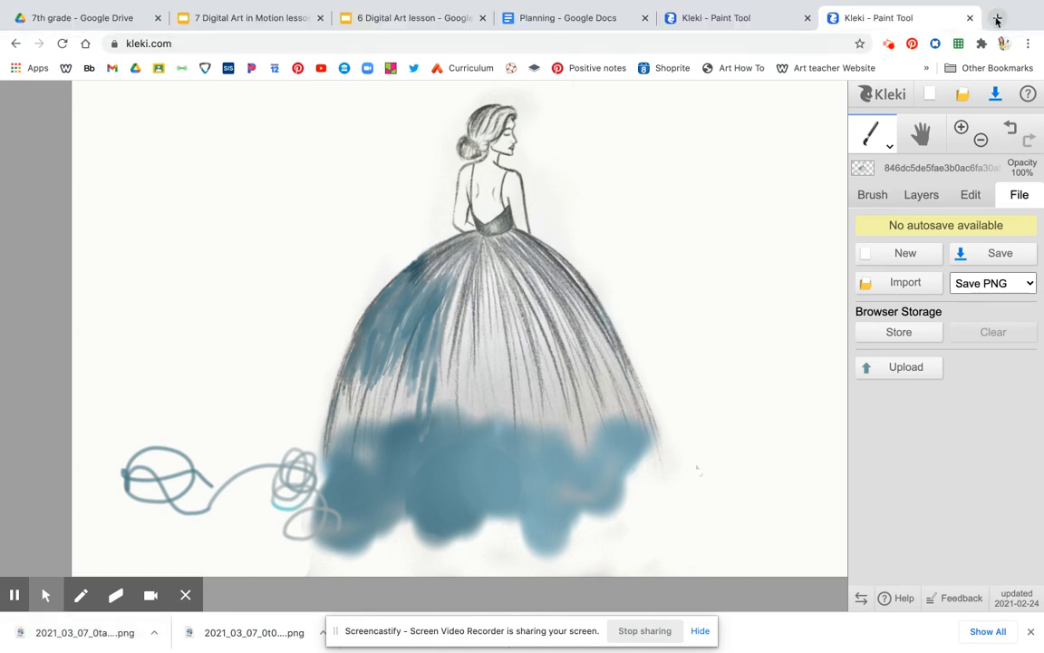
Open a blank Kleki canvas from kleki.com in a new browser tab.
click(997, 20)
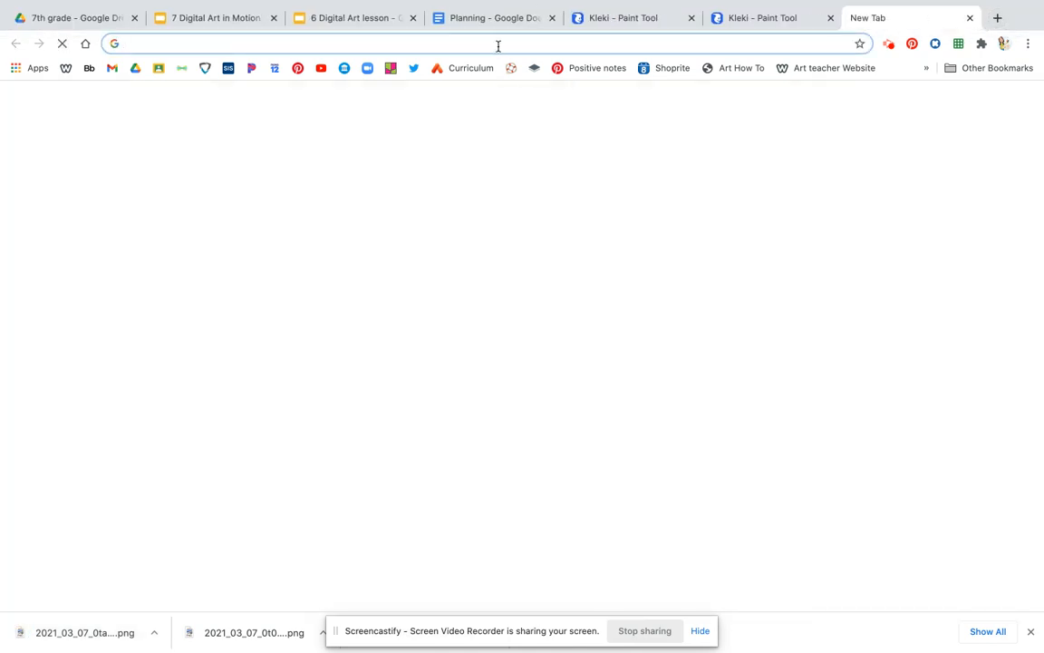
text(kle)
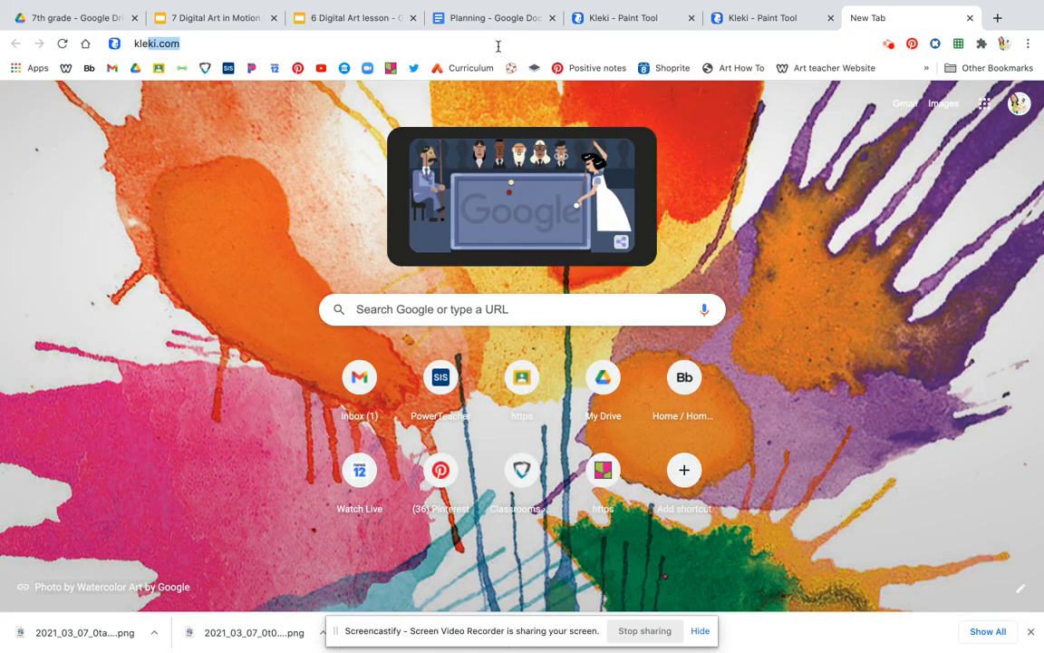
key(Return)
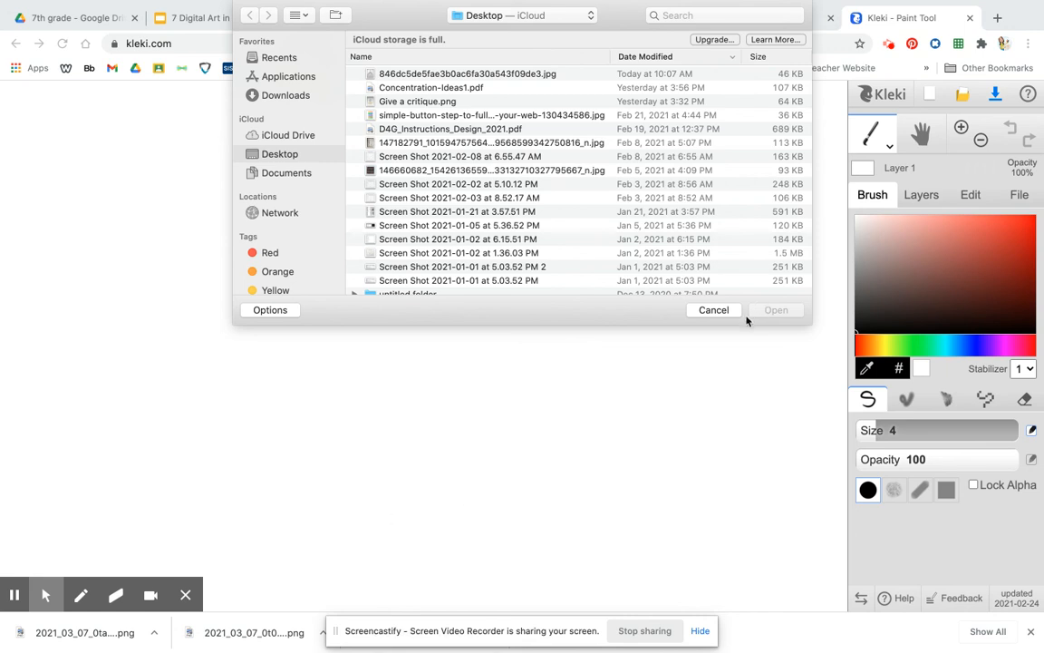
Import the downloaded 2021_03_07_0ta_Kleki.png into the blank canvas as a new layer.
click(713, 309)
drag(81, 632, 442, 327)
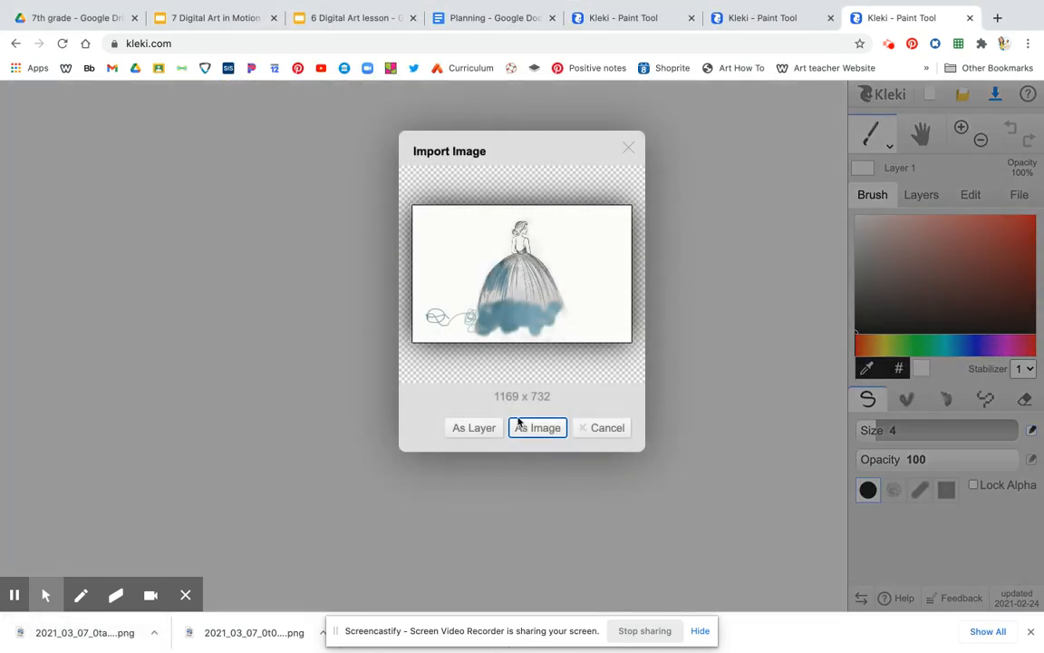
click(479, 432)
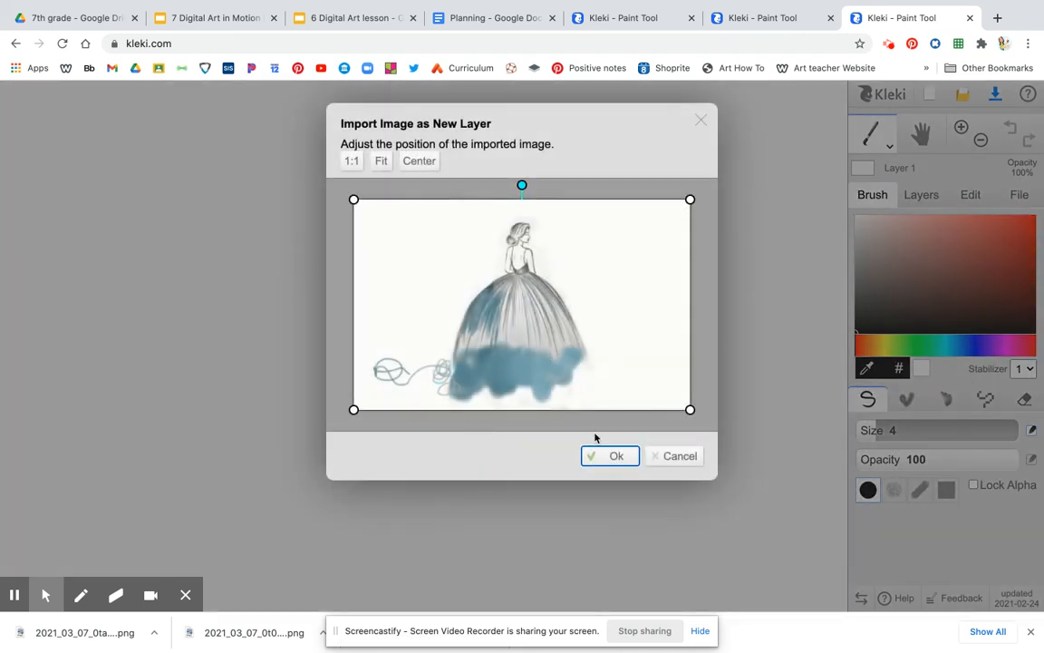
click(613, 457)
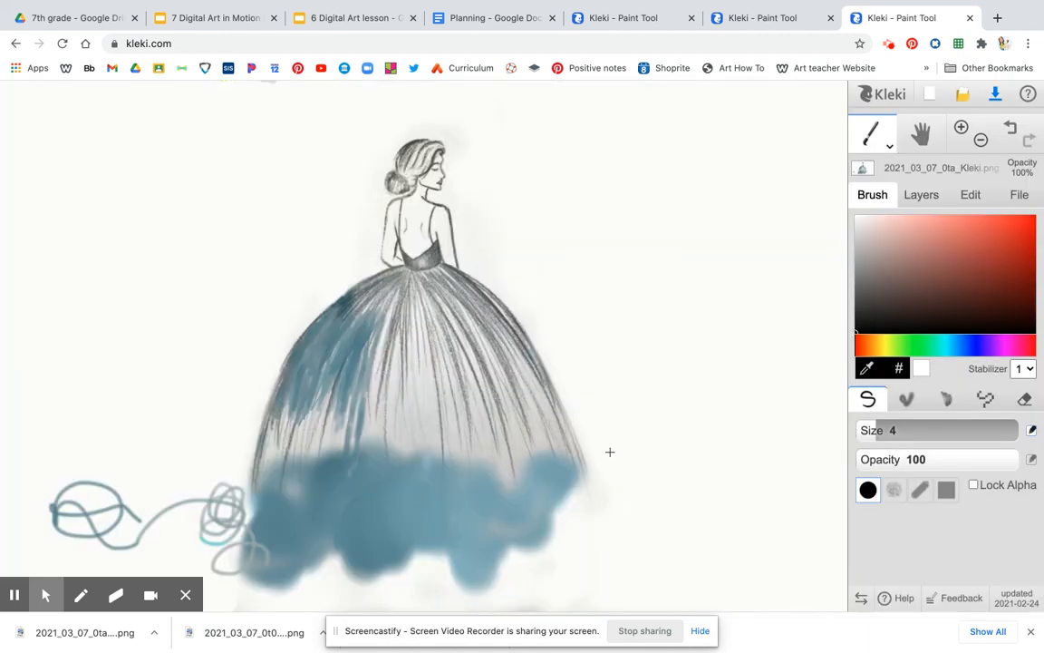